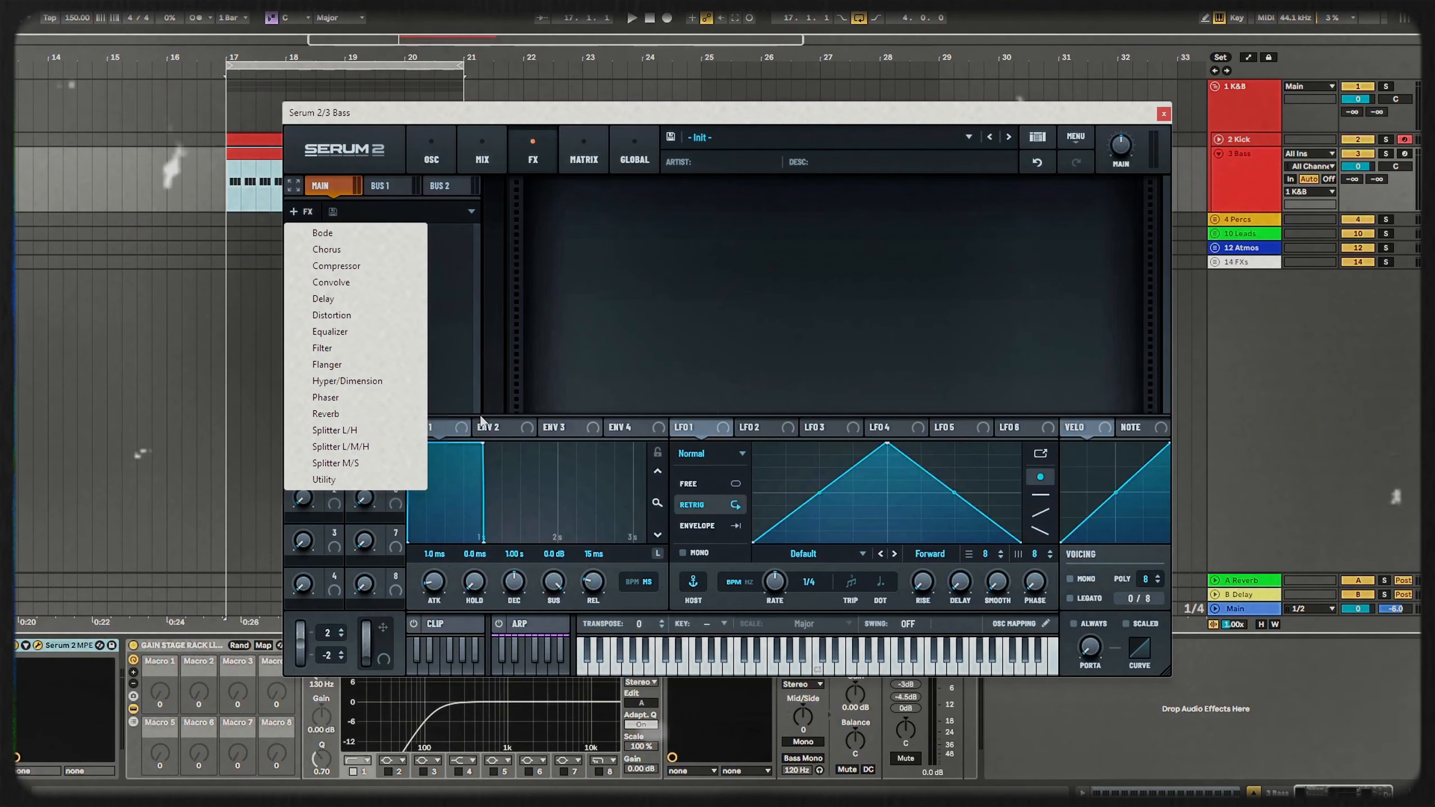
- Show the oscillator page, reposition the synth window, and solo the Bass track for playback
left_click(498, 397)
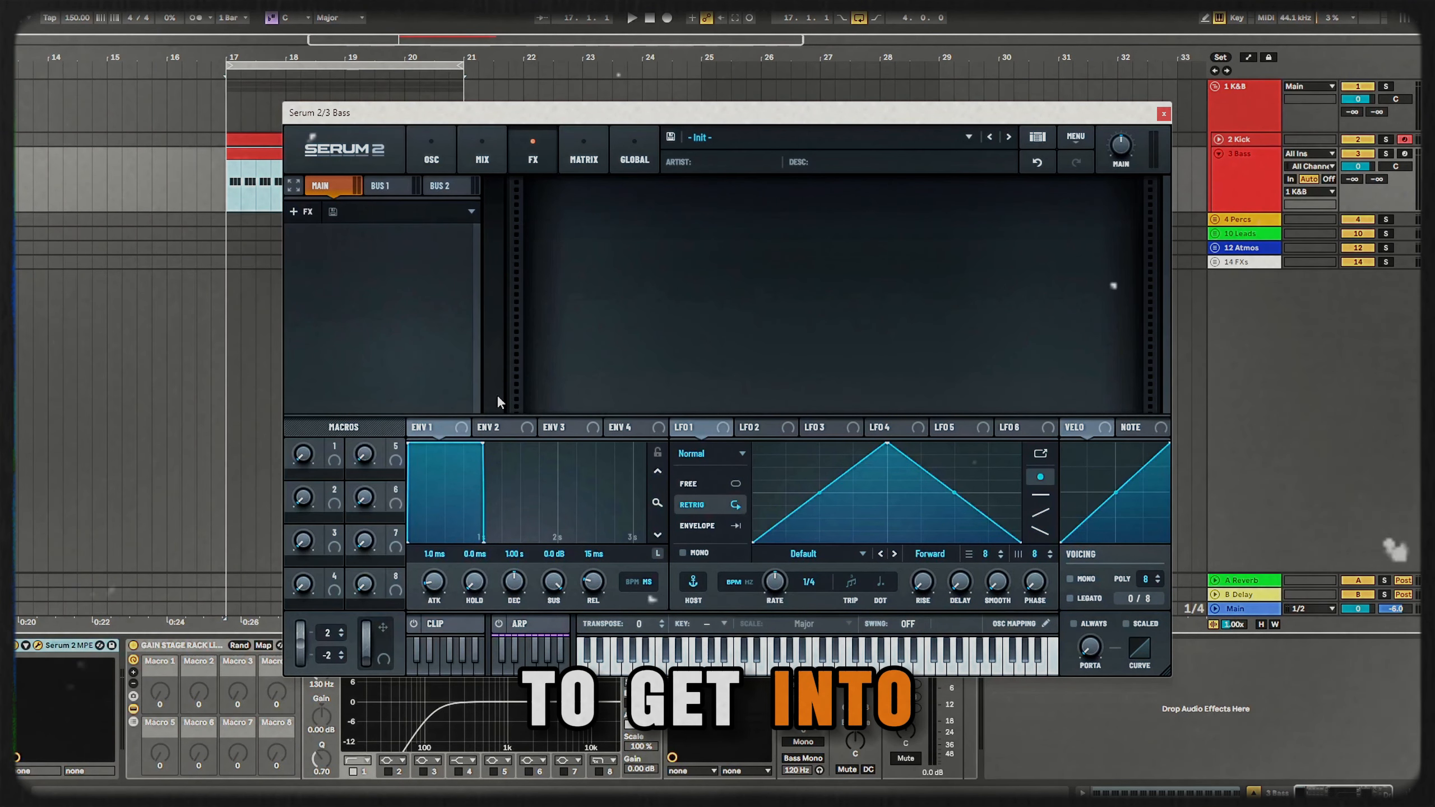
left_click(432, 146)
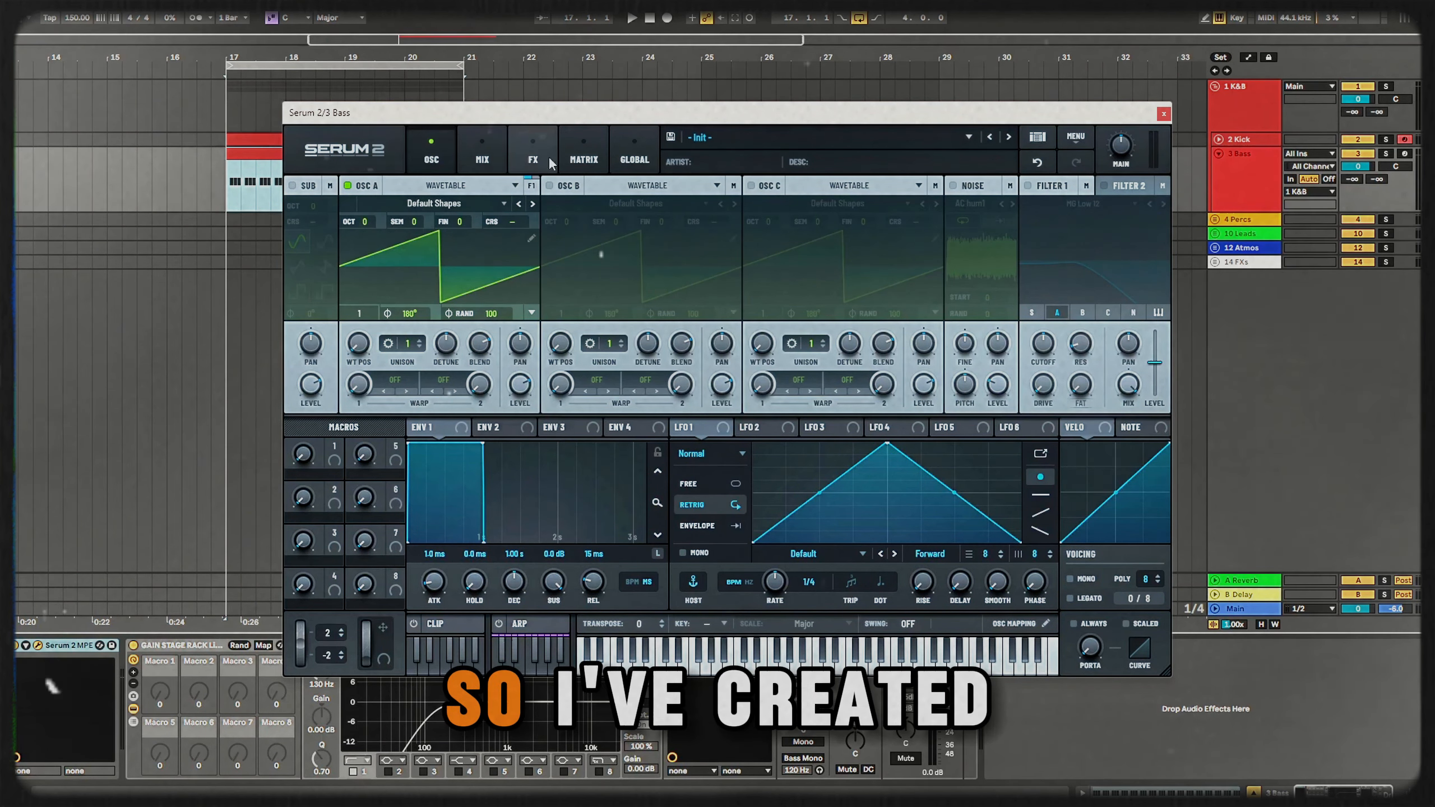
left_click_drag(531, 113, 614, 87)
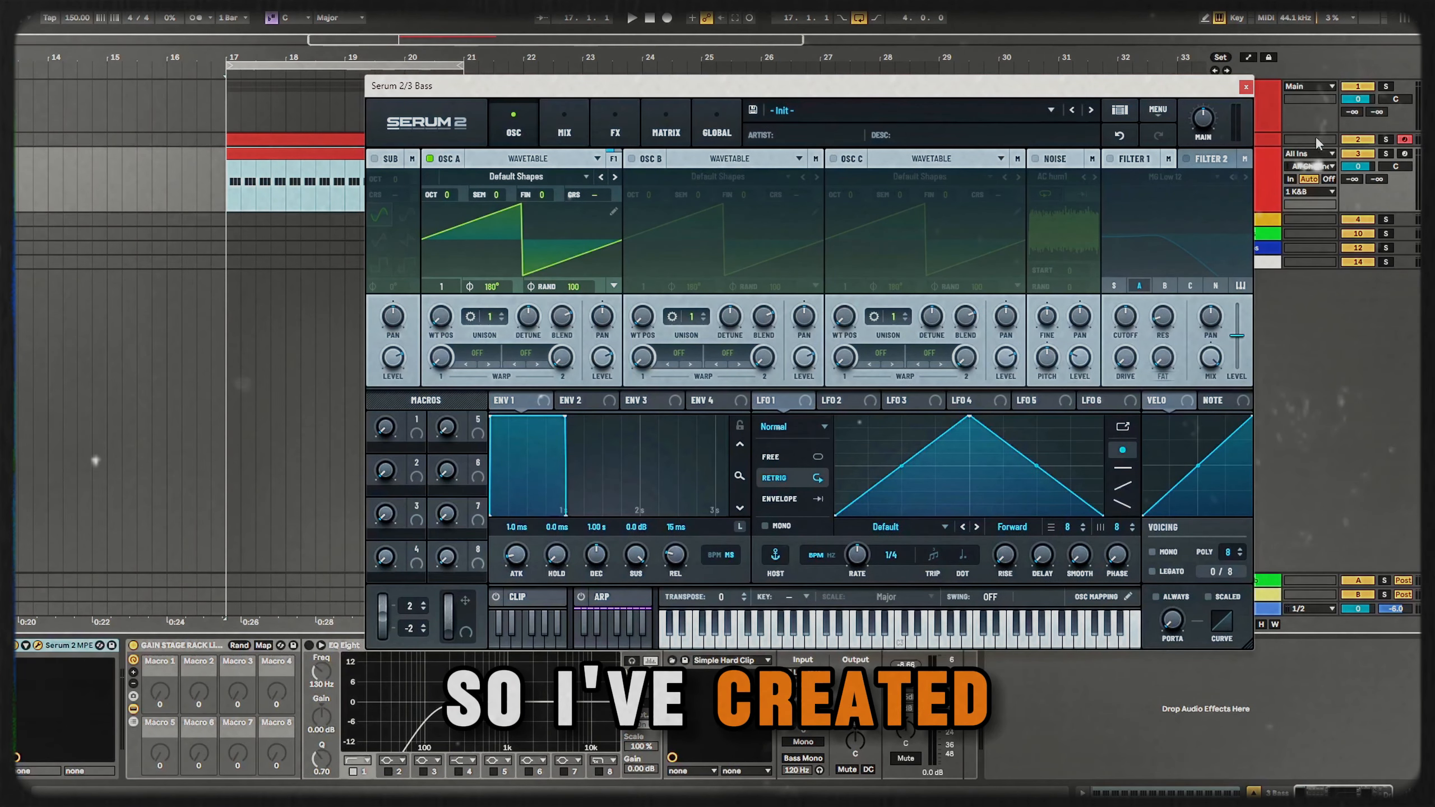
left_click(1386, 153)
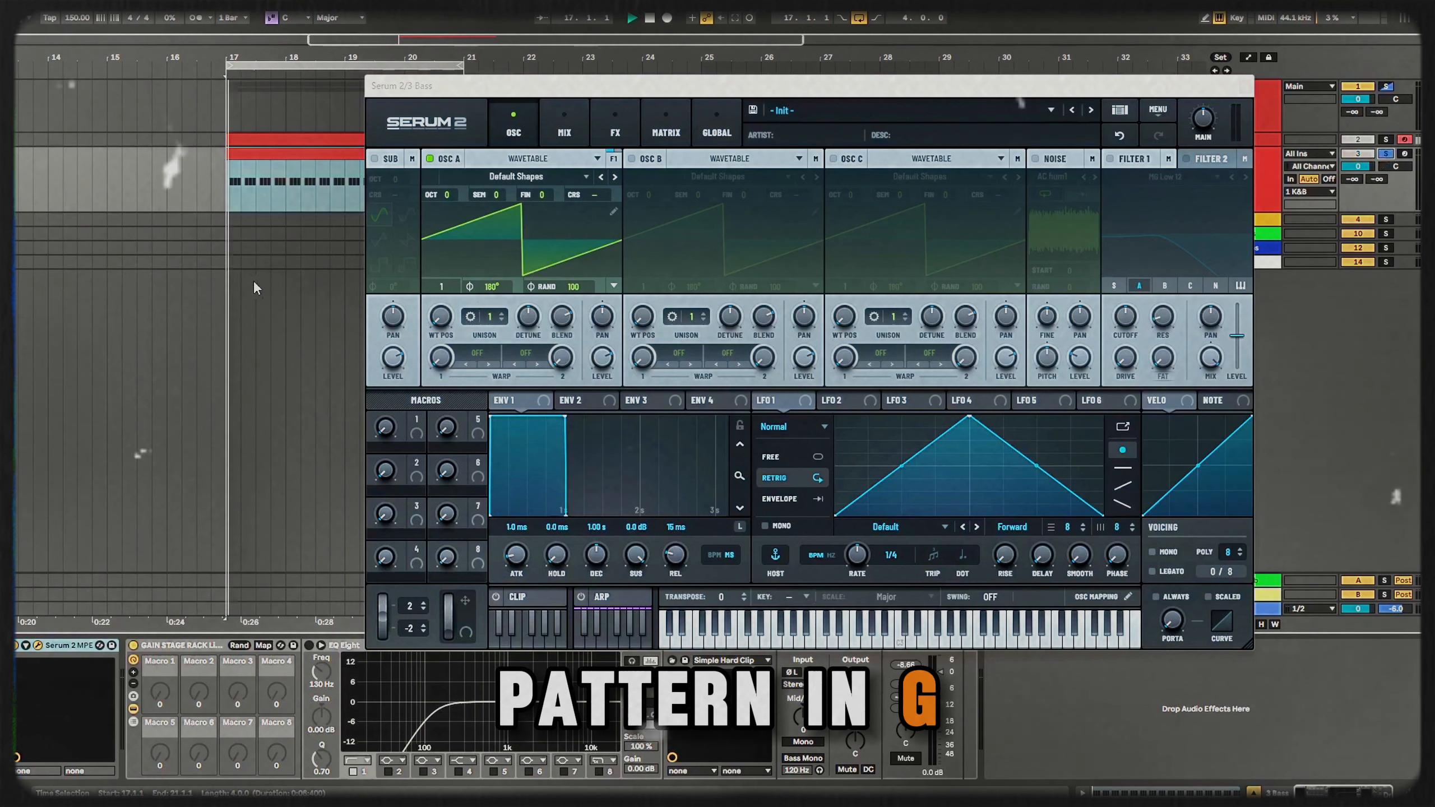
key("space")
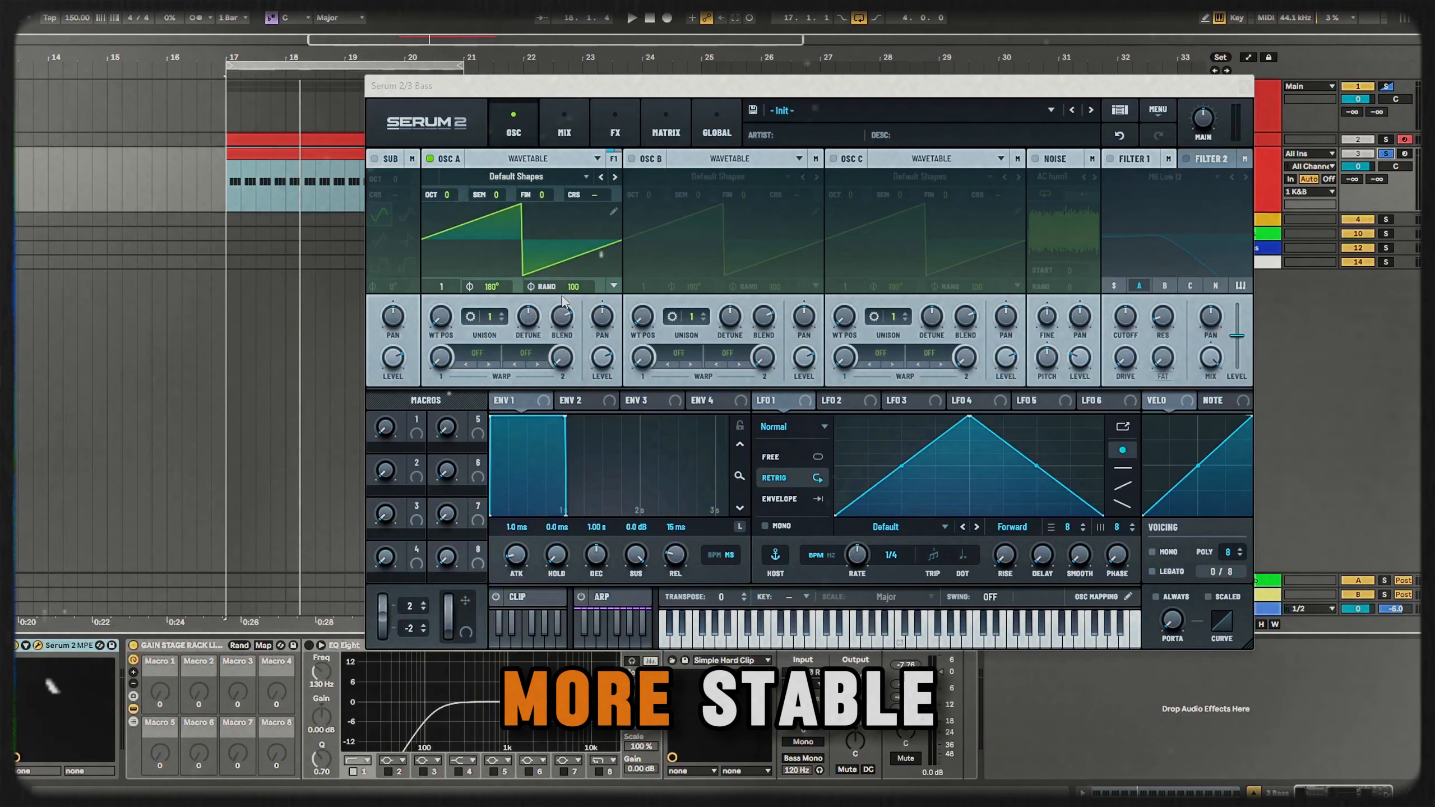
- Set oscillator A's random phase to 0 and its phase to 0°, and play the bass pattern to check the sound
left_click_drag(574, 288, 548, 560)
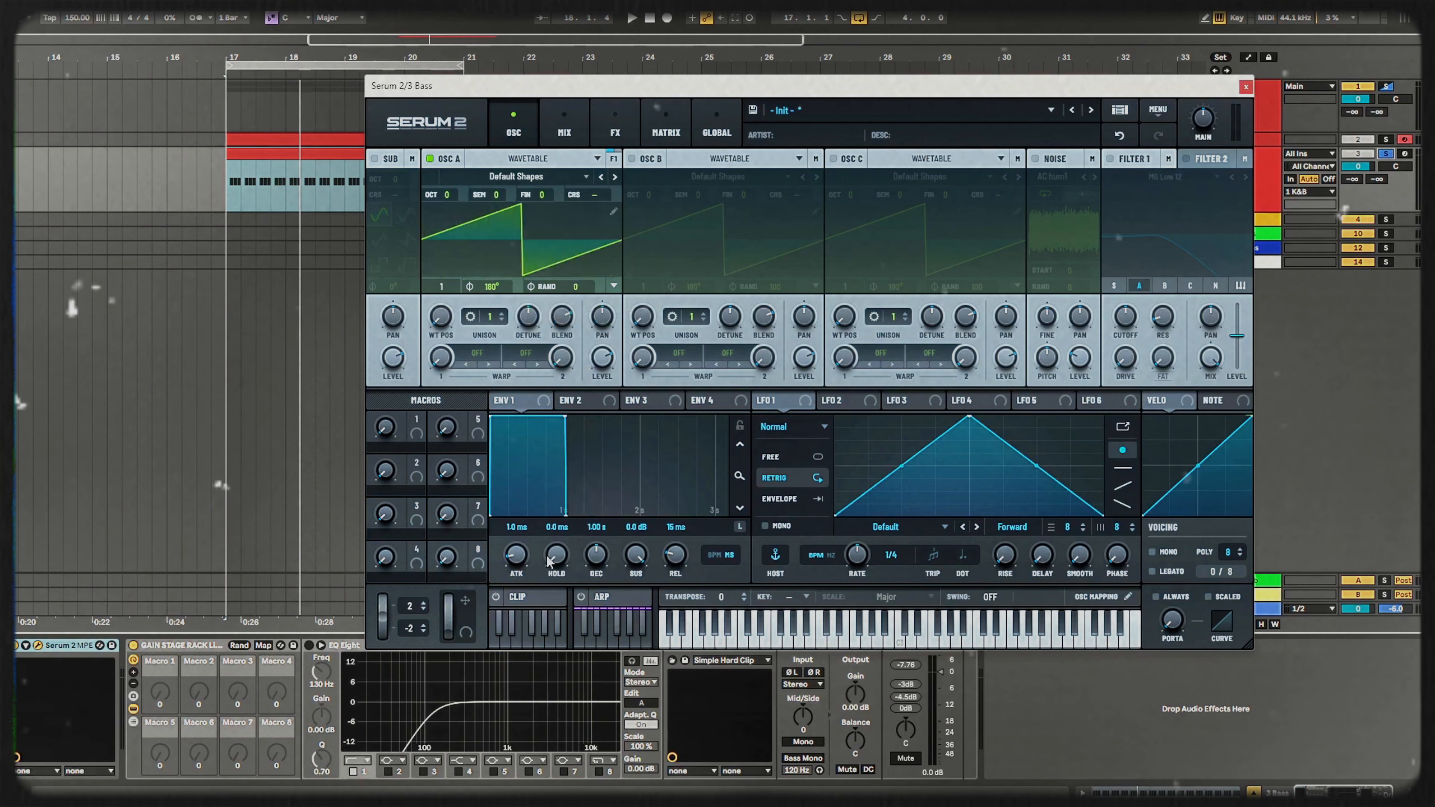
left_click(491, 289)
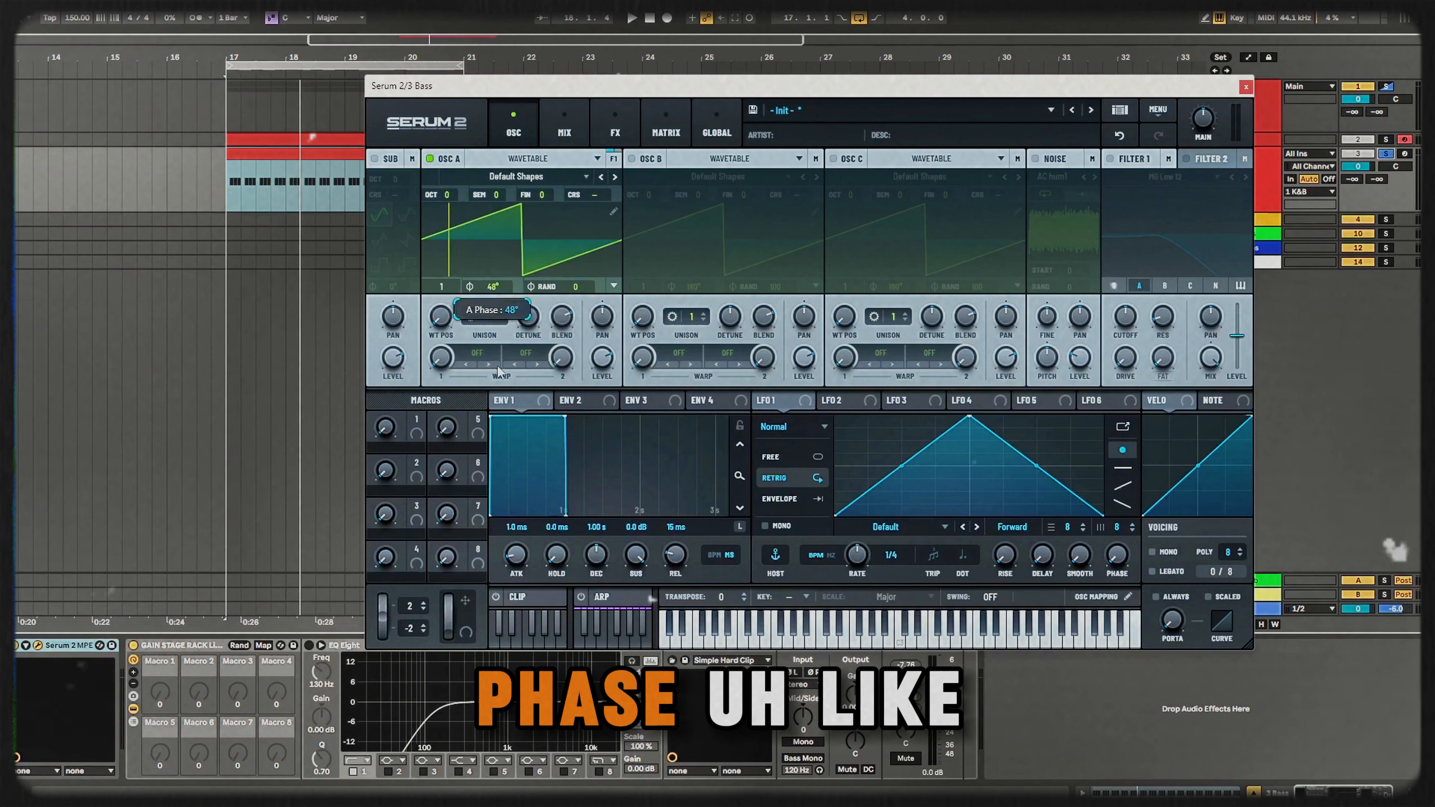
left_click_drag(498, 366, 602, 532)
key("space")
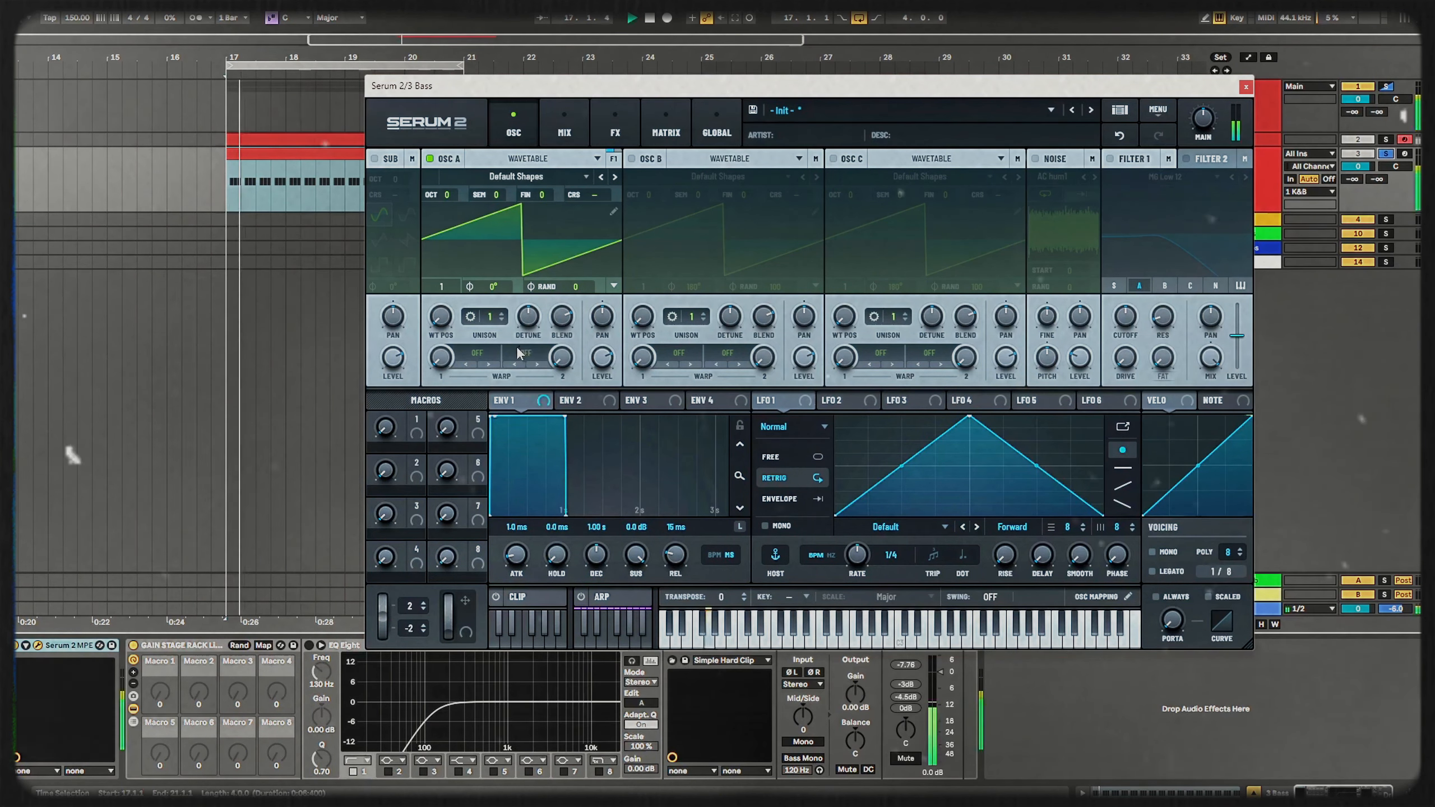
key("space")
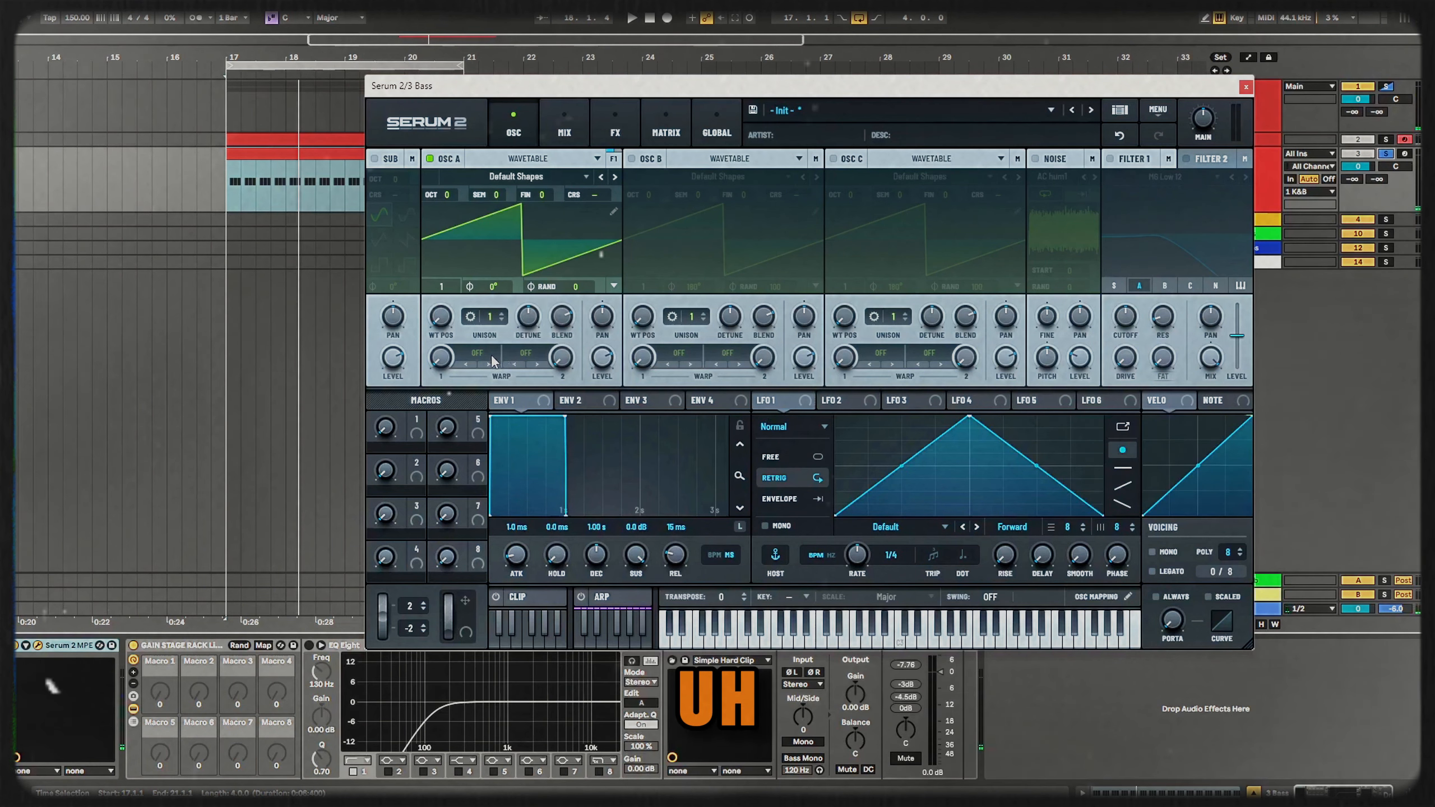
- Load the AT ARP 2600 wavetable from the Analog group of S2 Tables into oscillator A
left_click(572, 176)
mouse_move(493, 228)
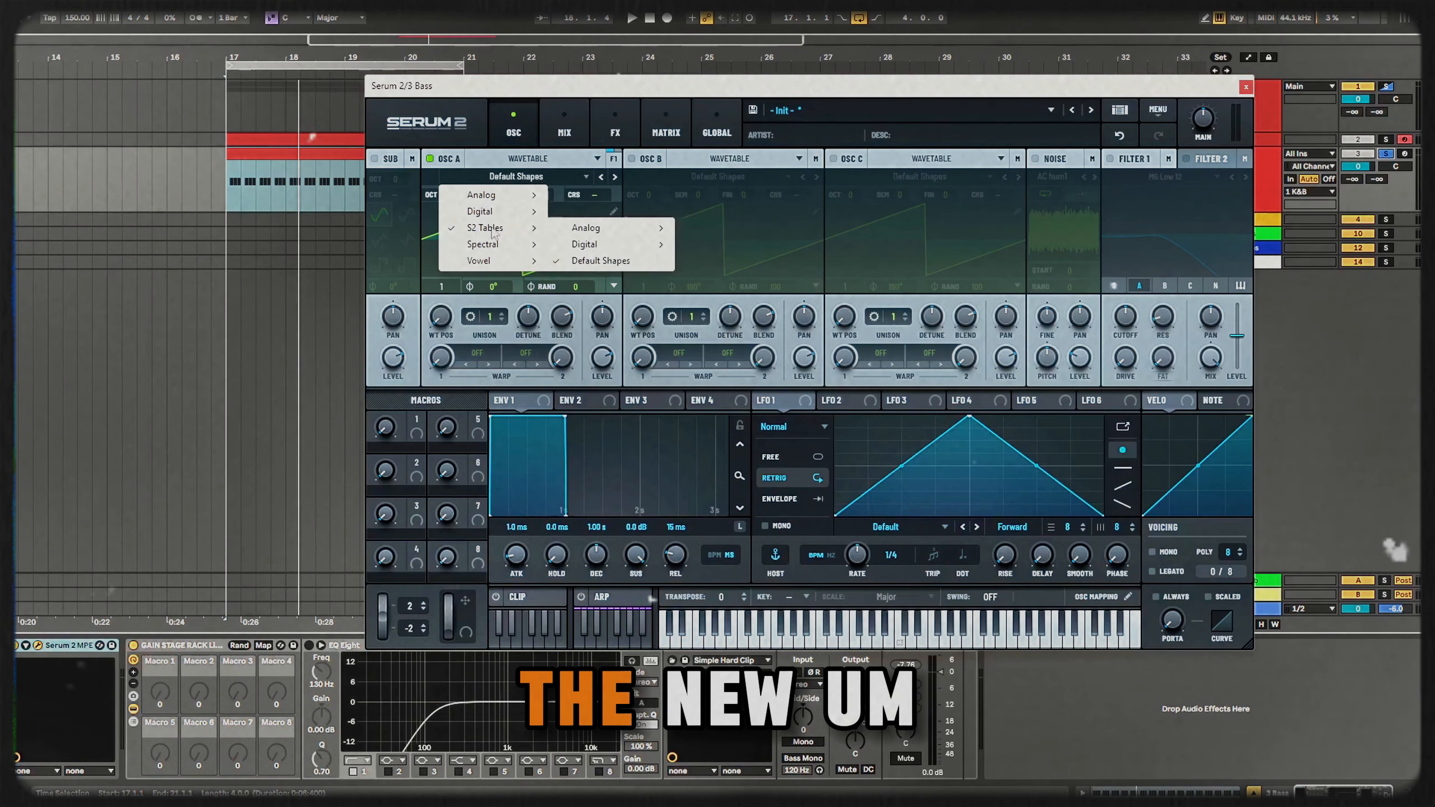
mouse_move(584, 247)
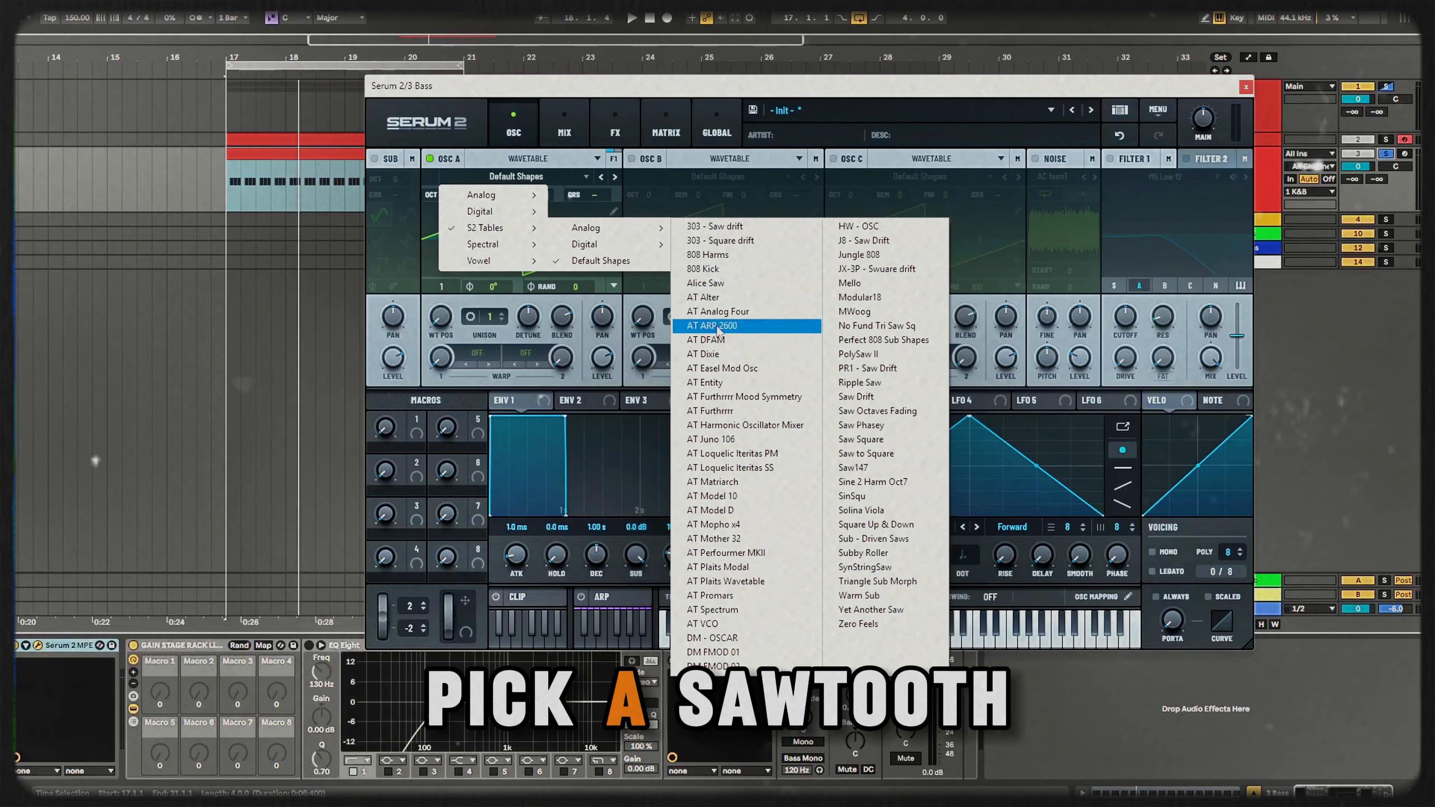
left_click(713, 326)
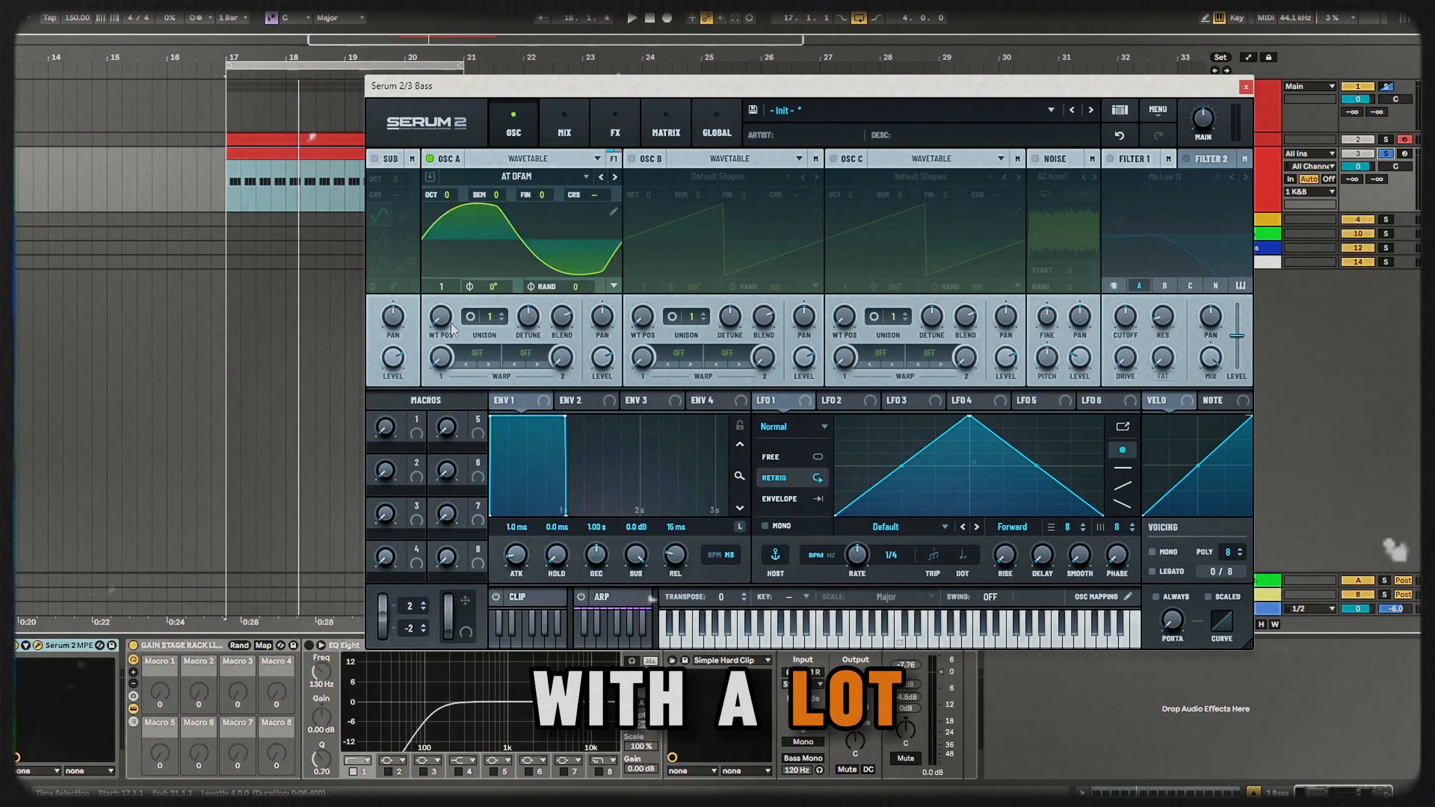
- Try the AT DFAM and AT Dixie wavetables at different wavetable positions, return oscillator A to AT ARP 2600, and audition it
left_click_drag(441, 317, 487, 179)
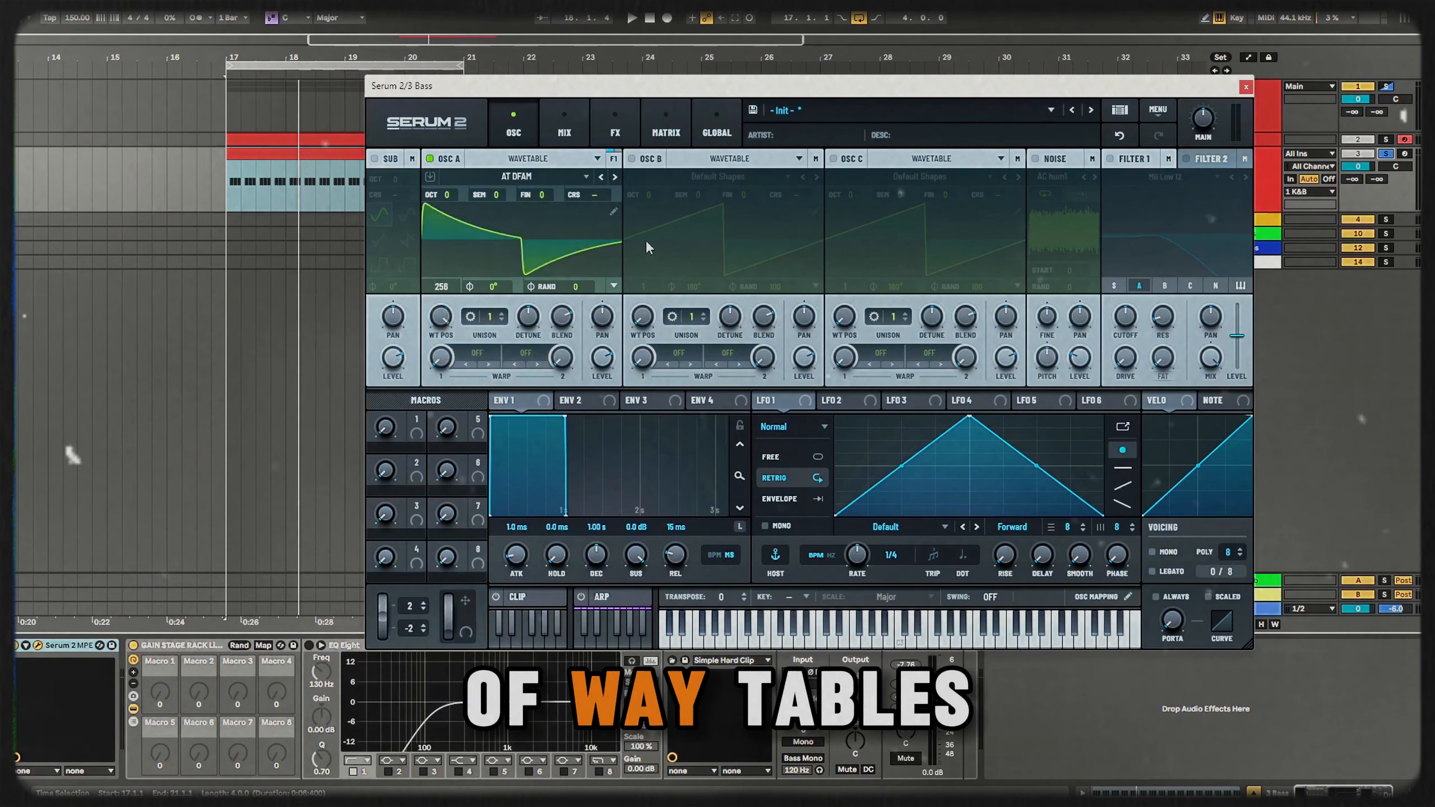
left_click(615, 179)
left_click_drag(440, 317, 471, 415)
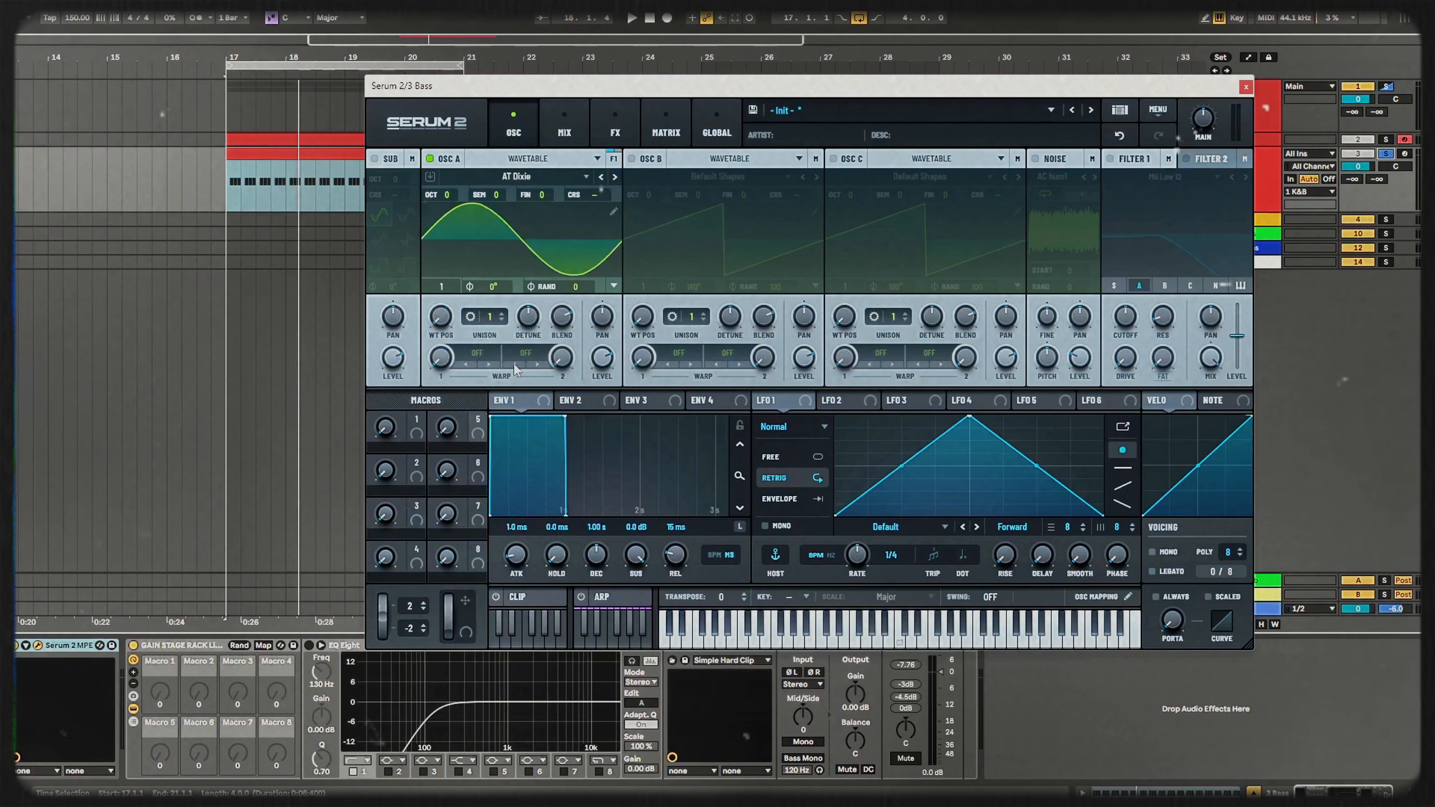
left_click(601, 177)
left_click(601, 177)
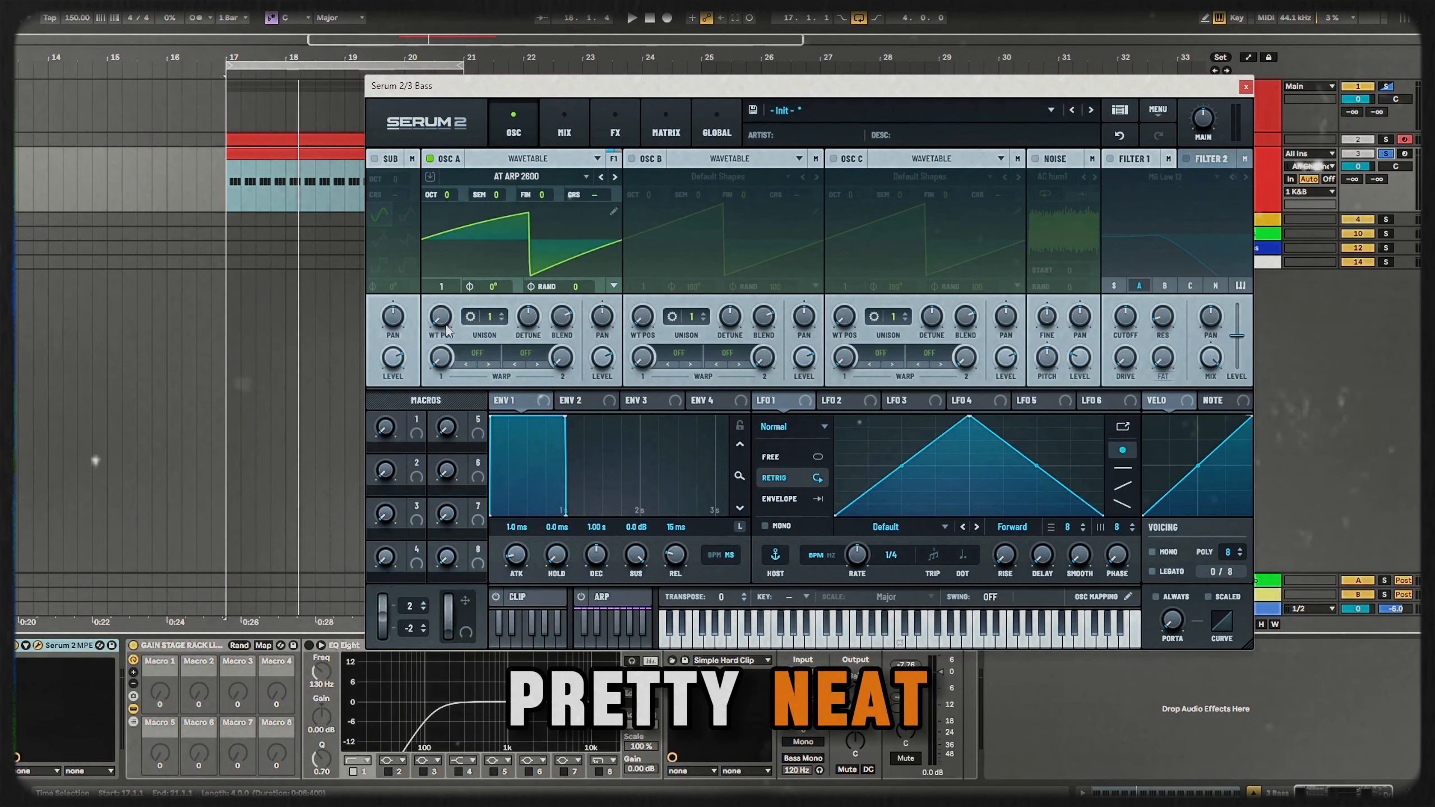
key("space")
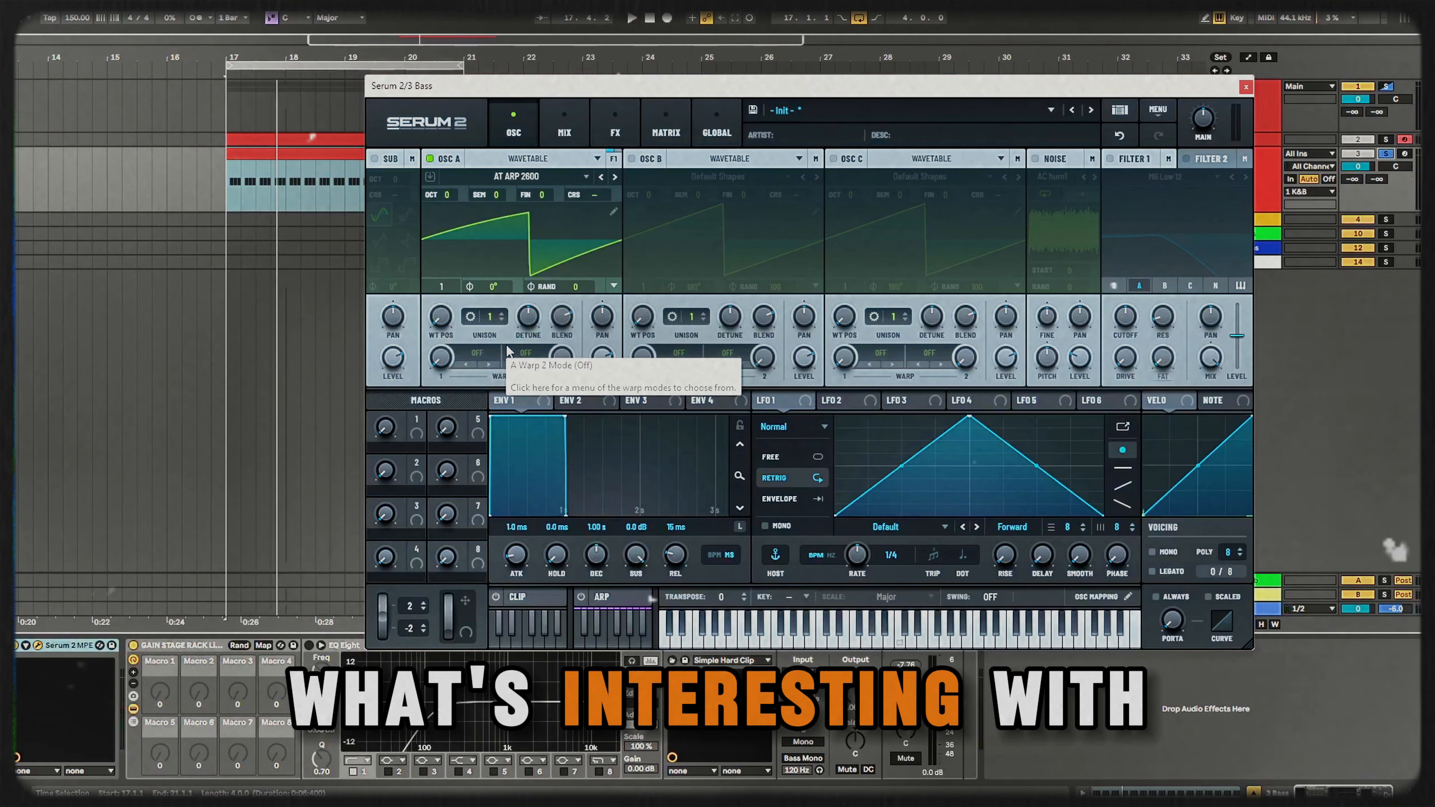
- Enable Filter 1, set its type to the new Acid Ladder, and audition the filtered bass
left_click(614, 132)
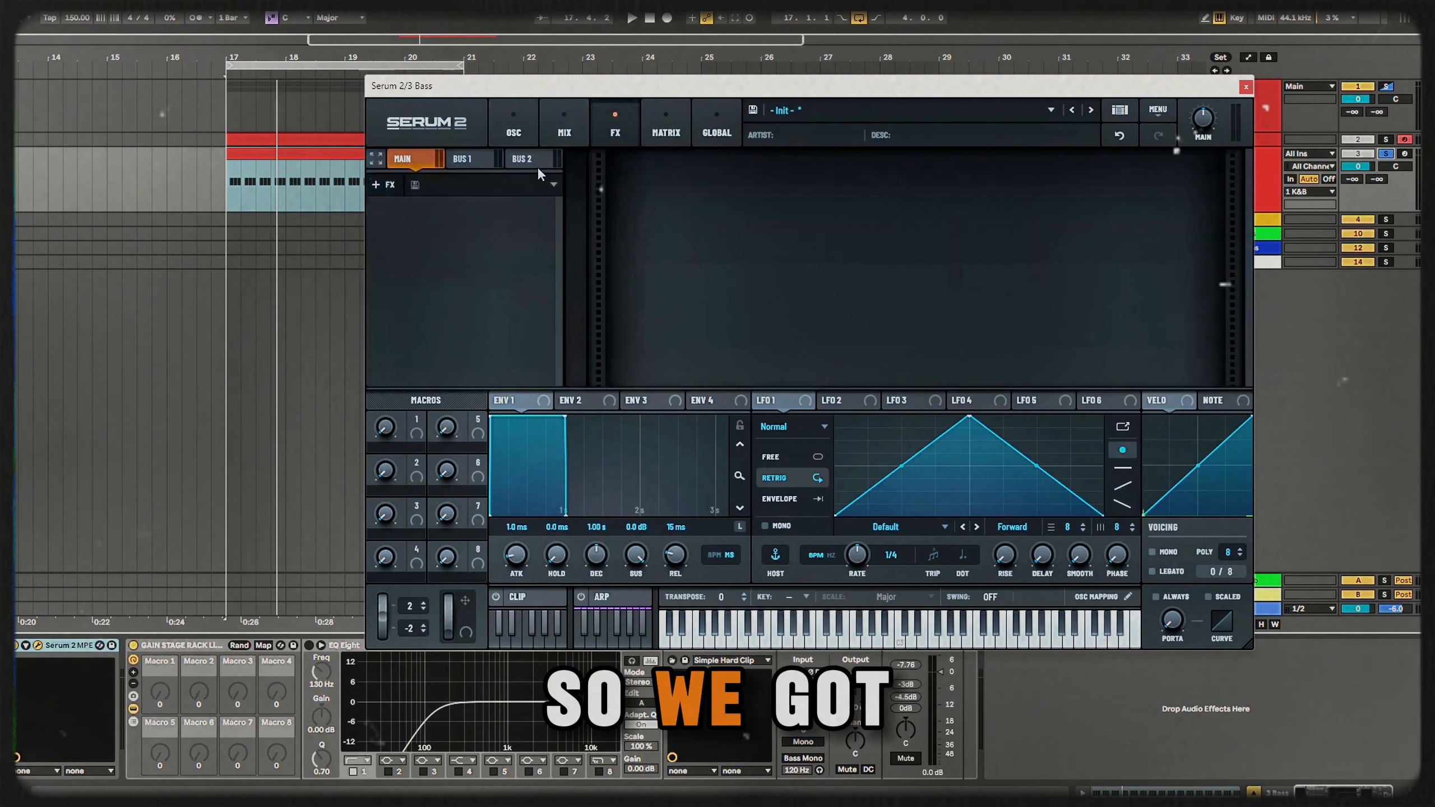
left_click(513, 131)
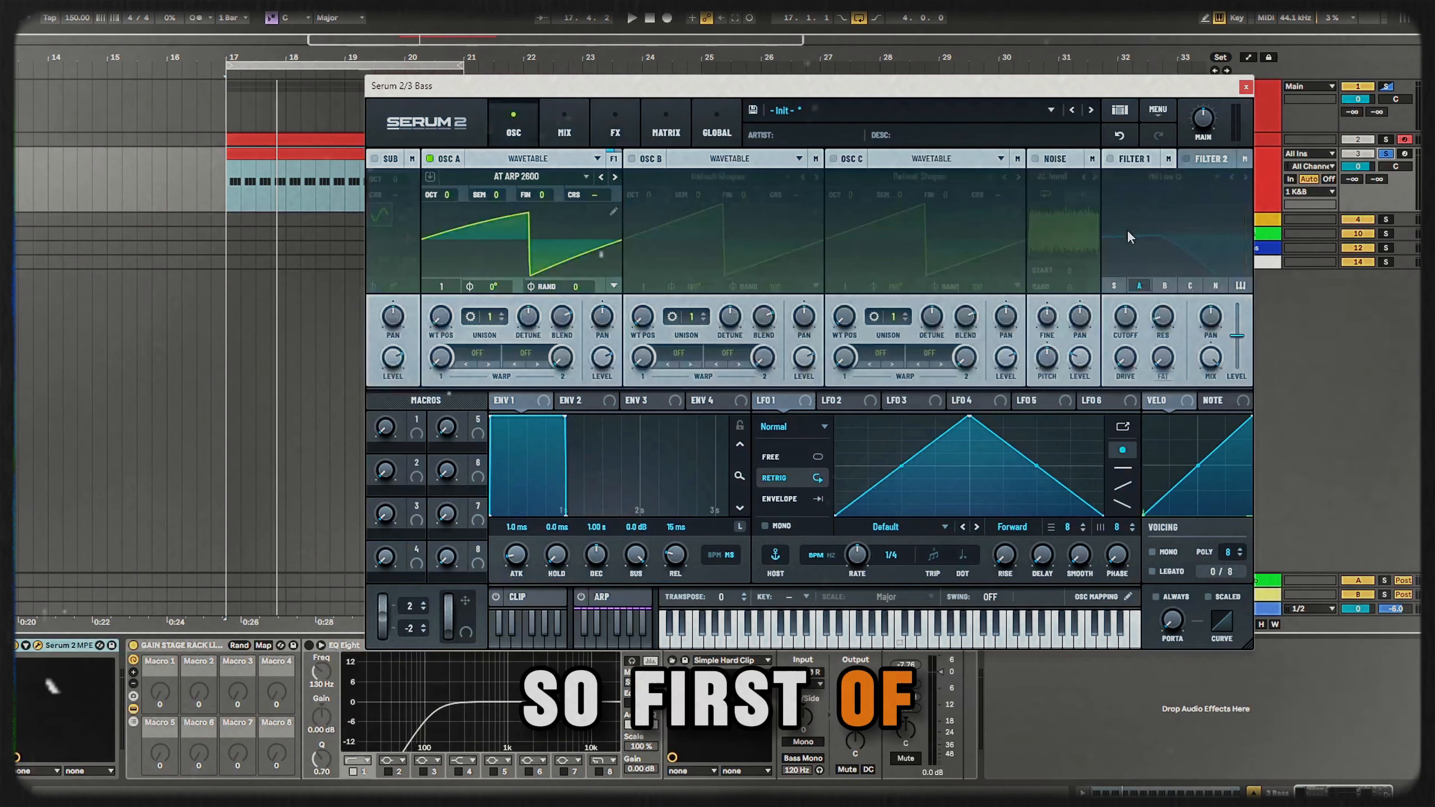
left_click(1109, 158)
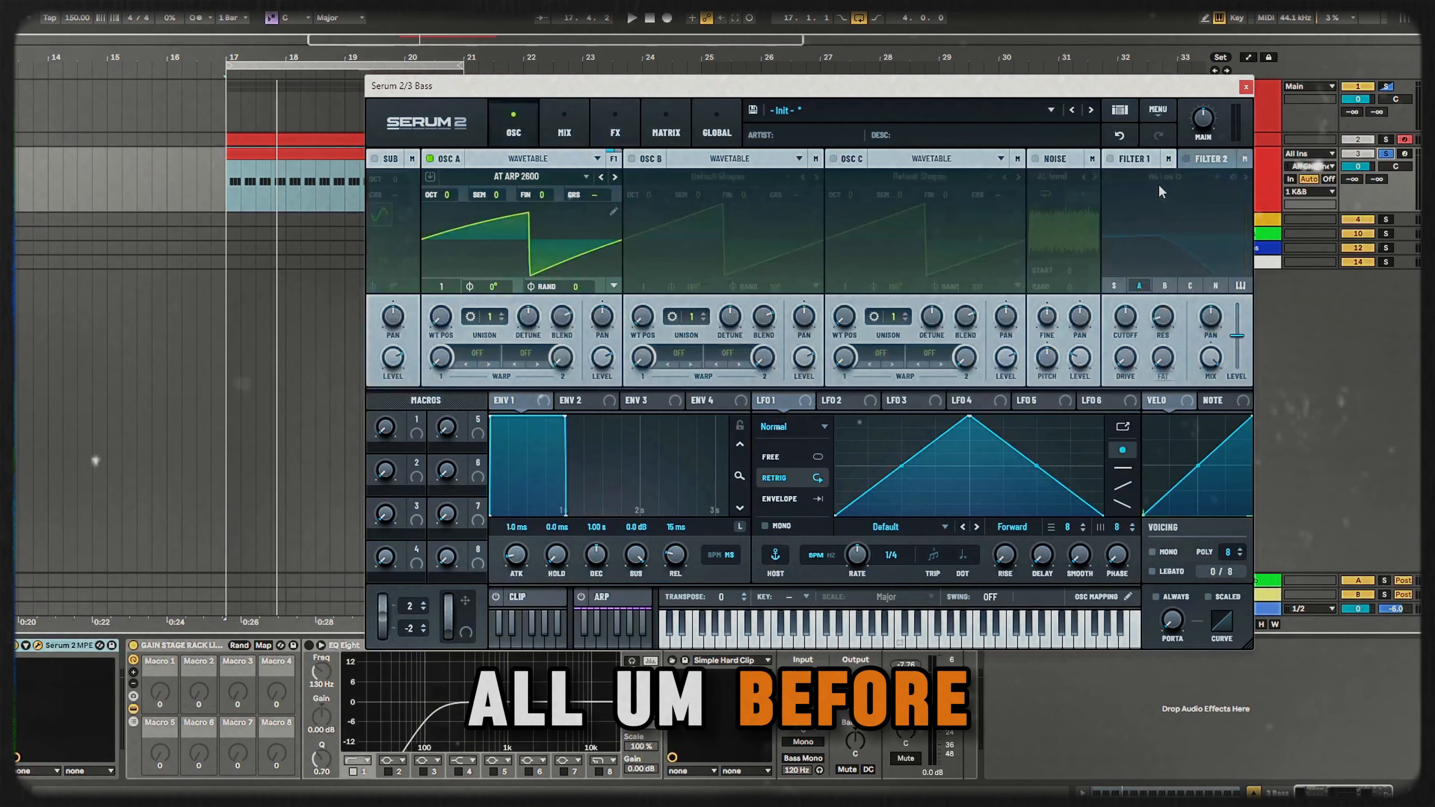
left_click(1155, 178)
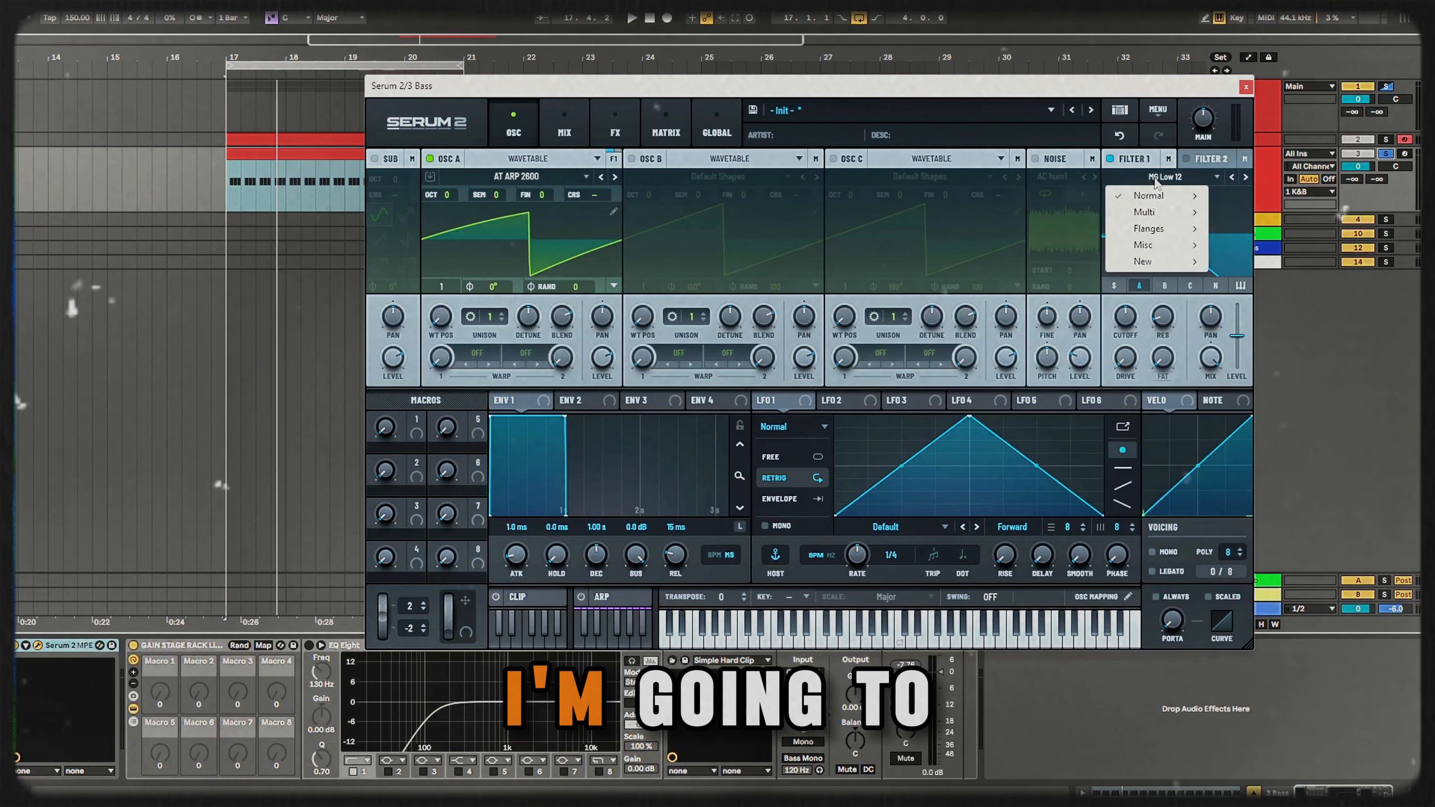
mouse_move(1149, 263)
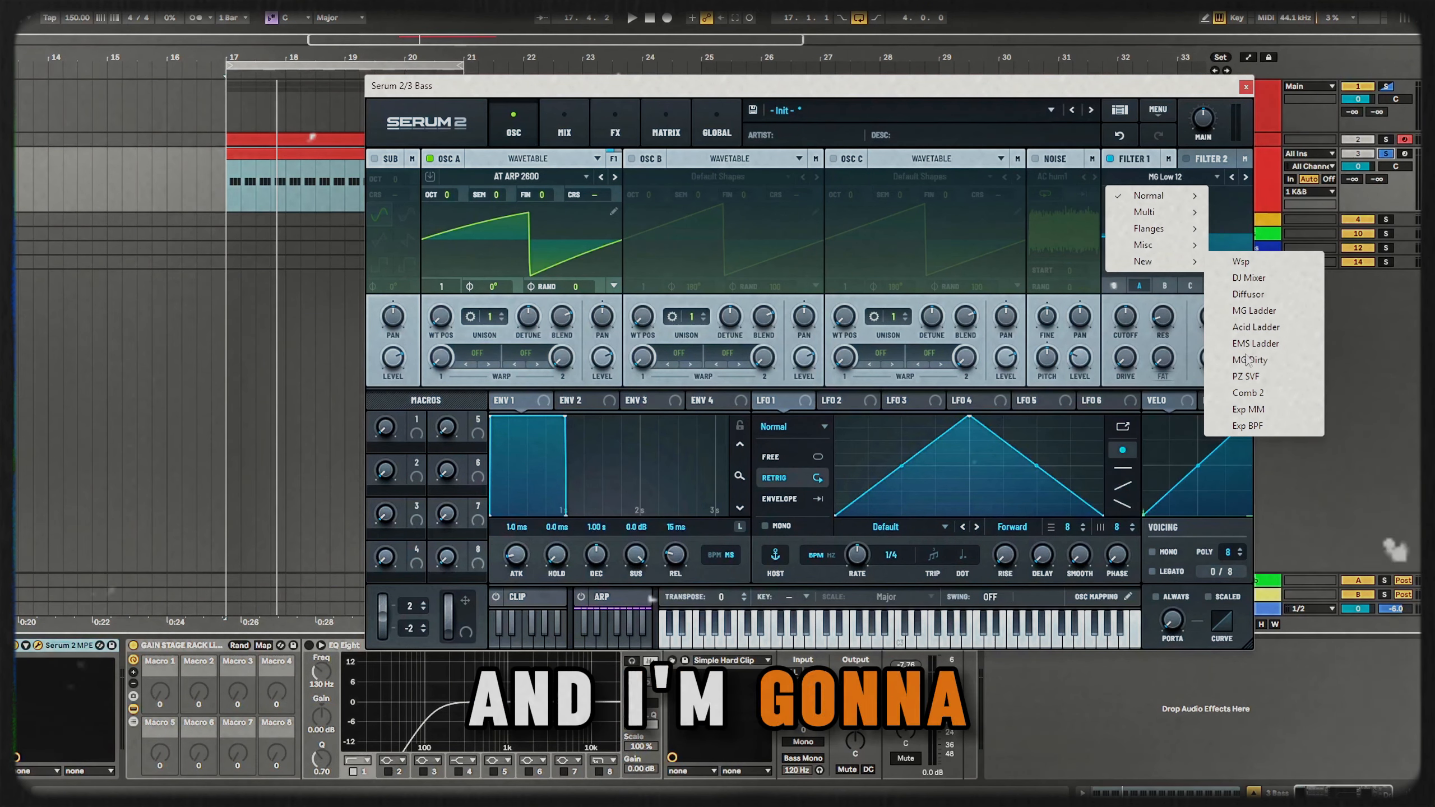
left_click(1255, 327)
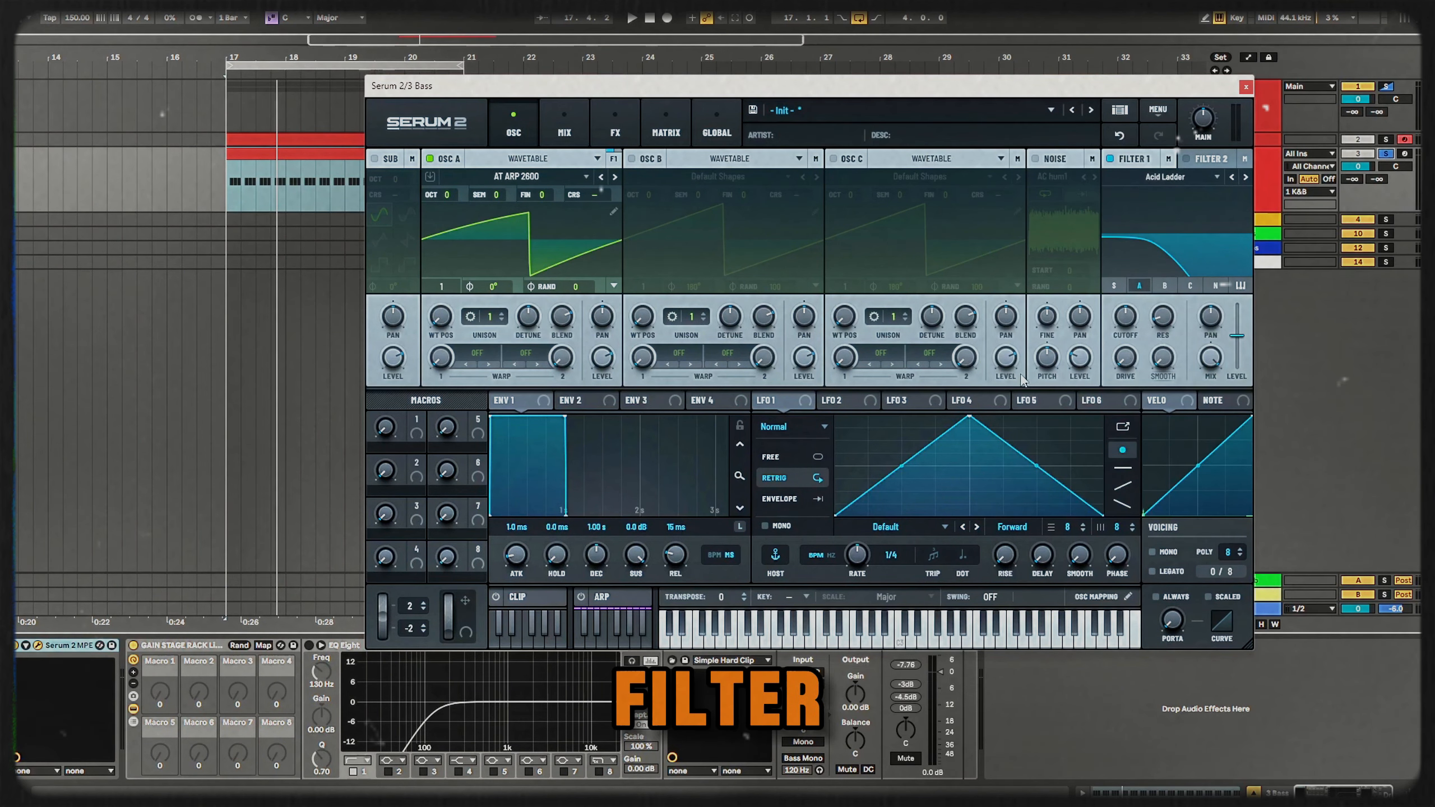
key("space")
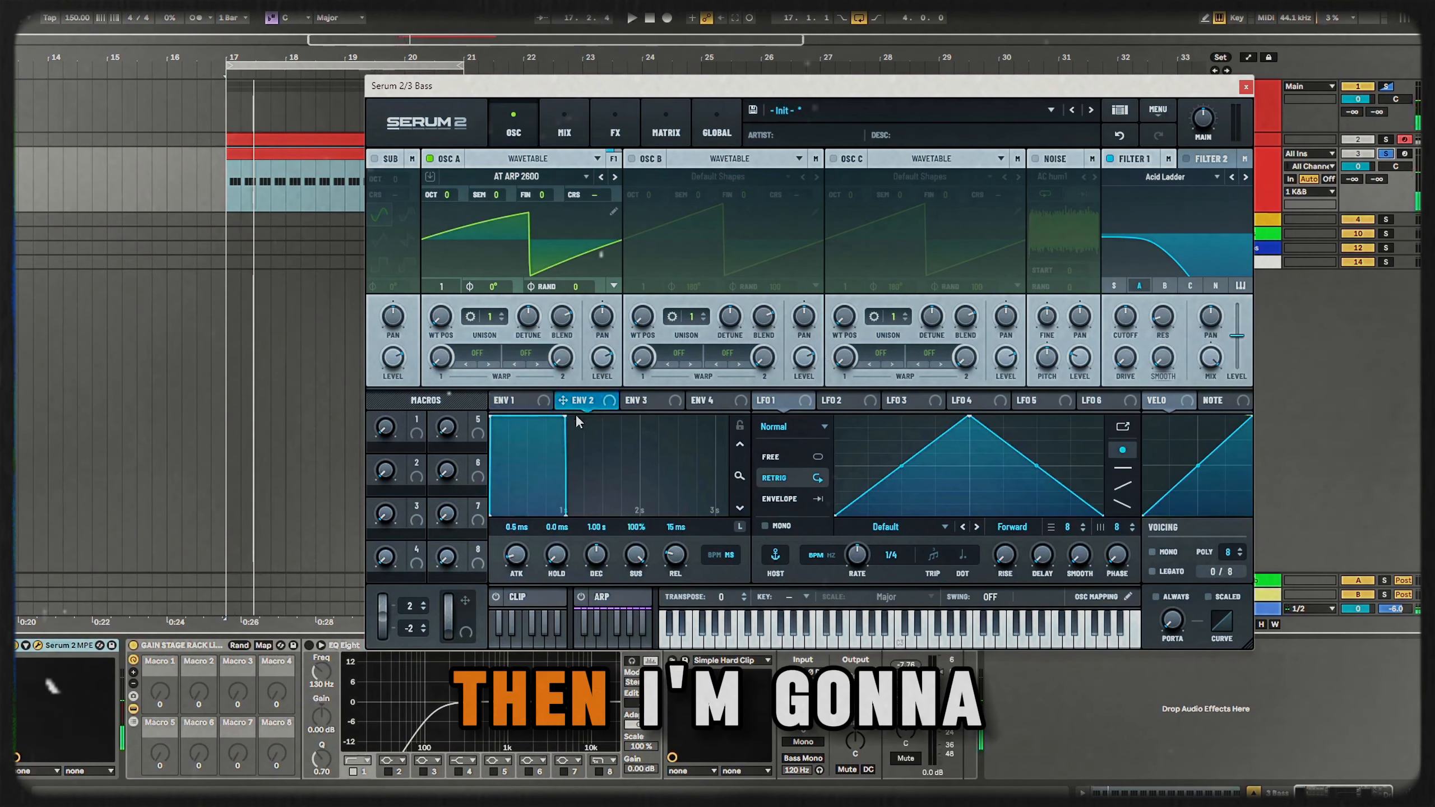
- Set envelope 2's decay to 192 ms and sustain to 14%, and assign it to modulate Filter 1's cutoff
left_click(577, 400)
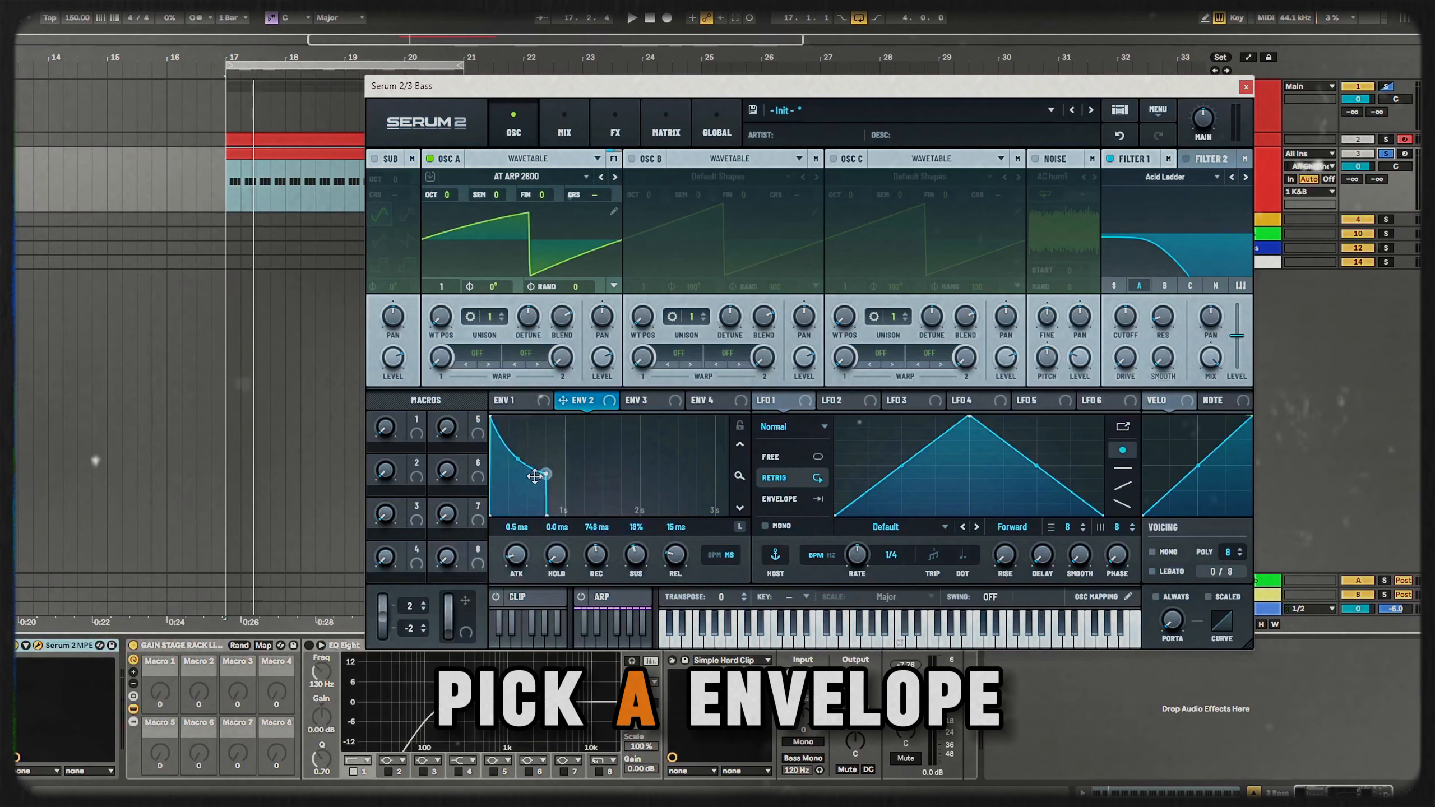
left_click_drag(534, 476, 458, 476)
left_click_drag(587, 413, 1130, 331)
left_click_drag(1111, 394, 1126, 315)
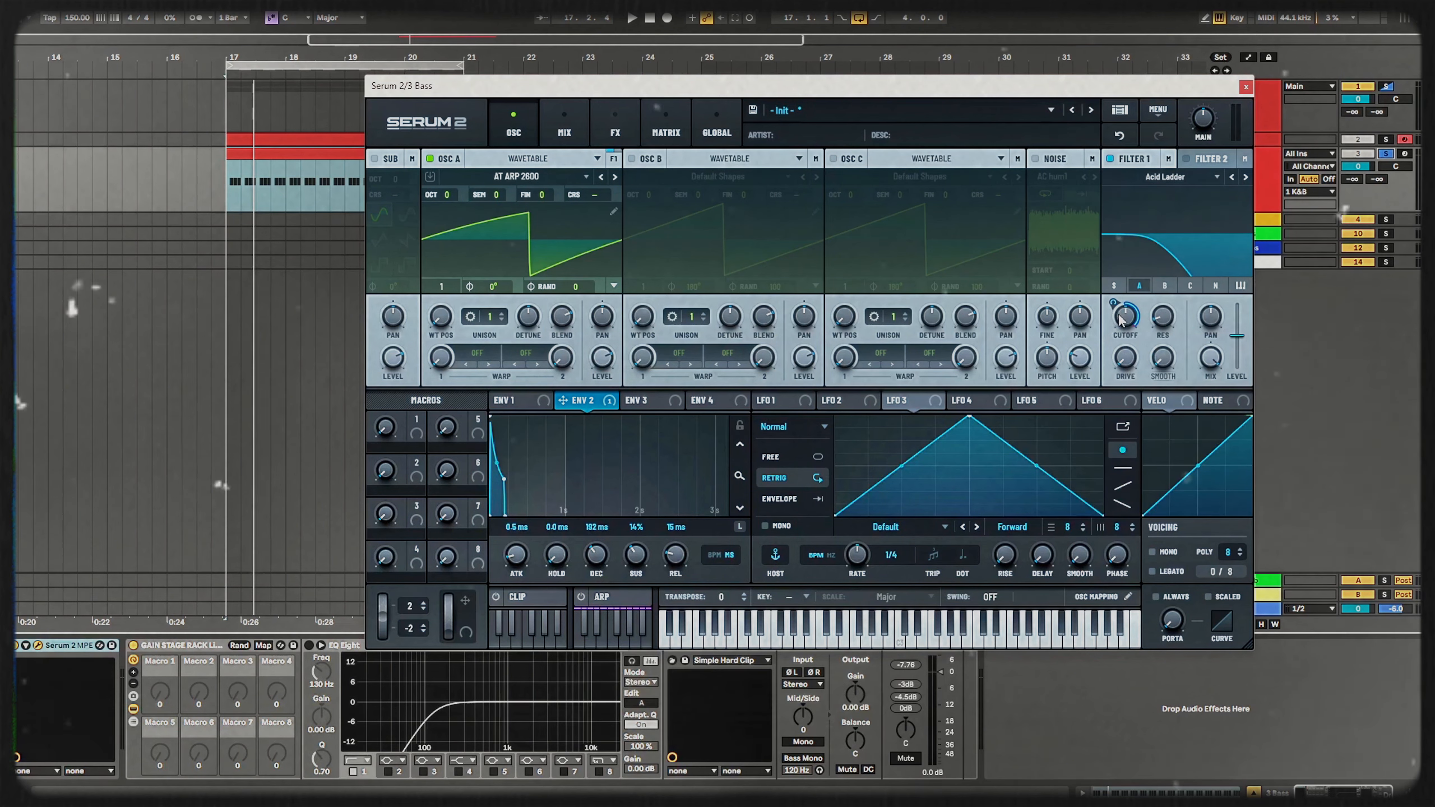
- Adjust Filter 1's cutoff, resonance and drive by ear while the bass pattern plays
key("space")
left_click_drag(1119, 315, 1107, 326)
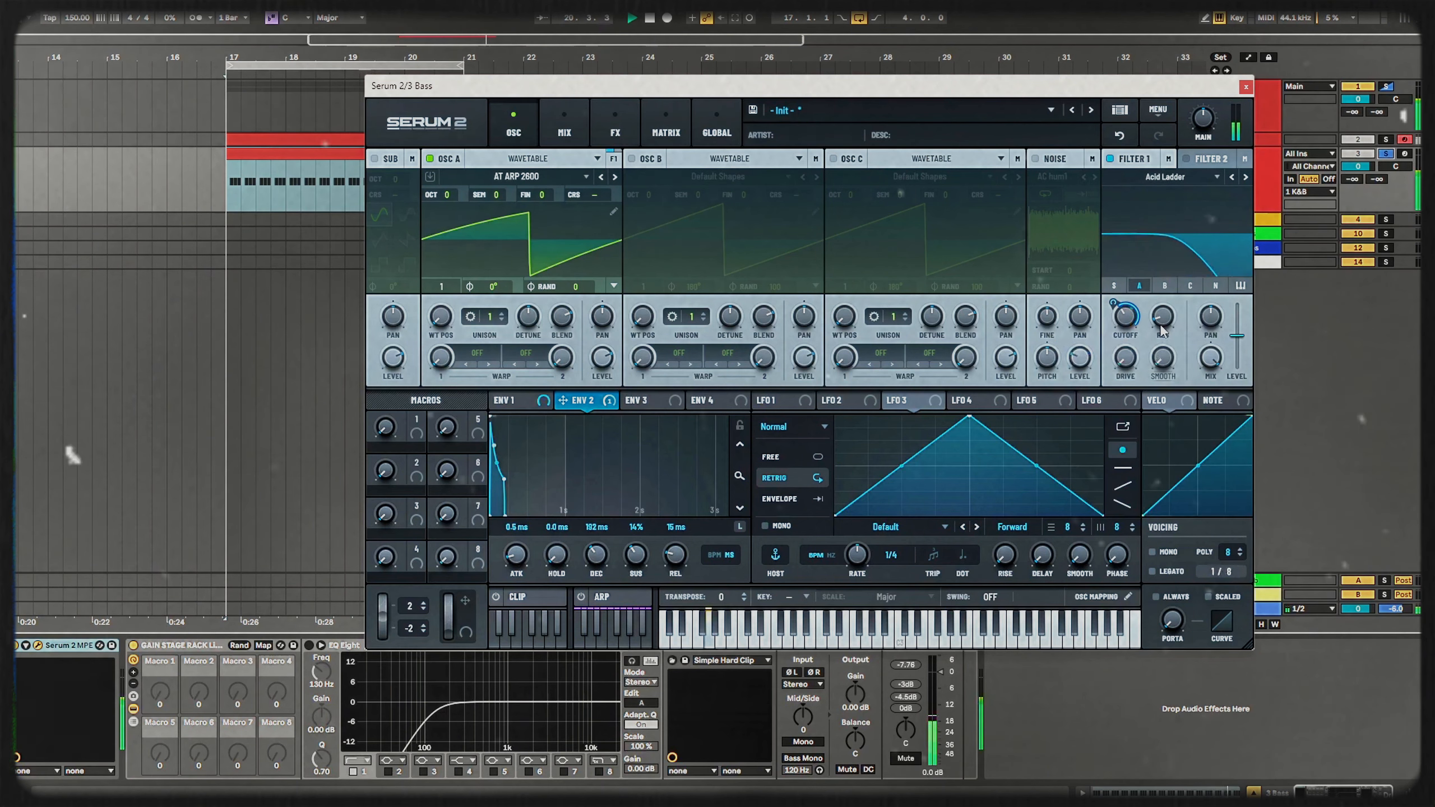
left_click_drag(1159, 337, 1154, 321)
mouse_move(1156, 320)
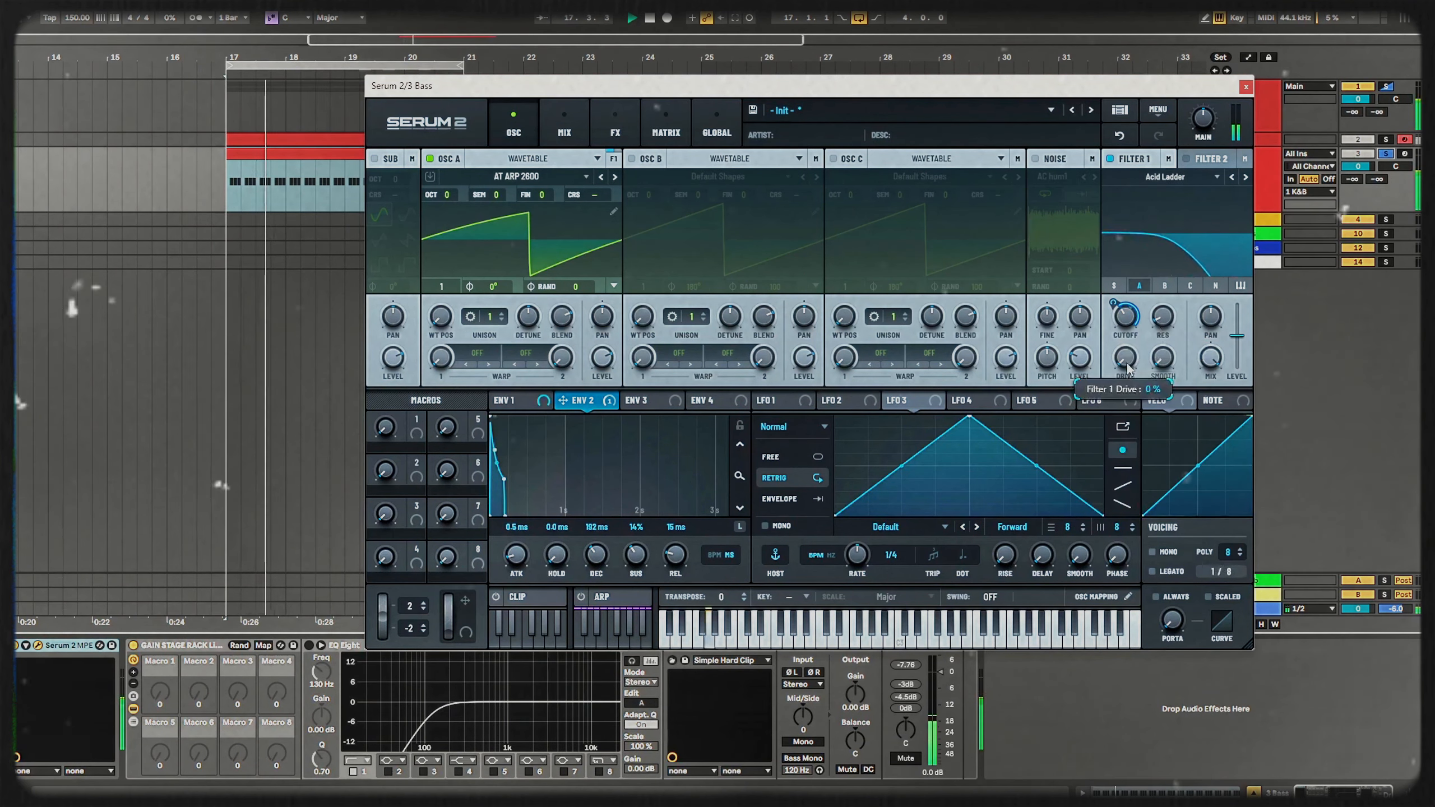
left_click_drag(1126, 363, 1172, 354)
key("space")
mouse_move(1161, 363)
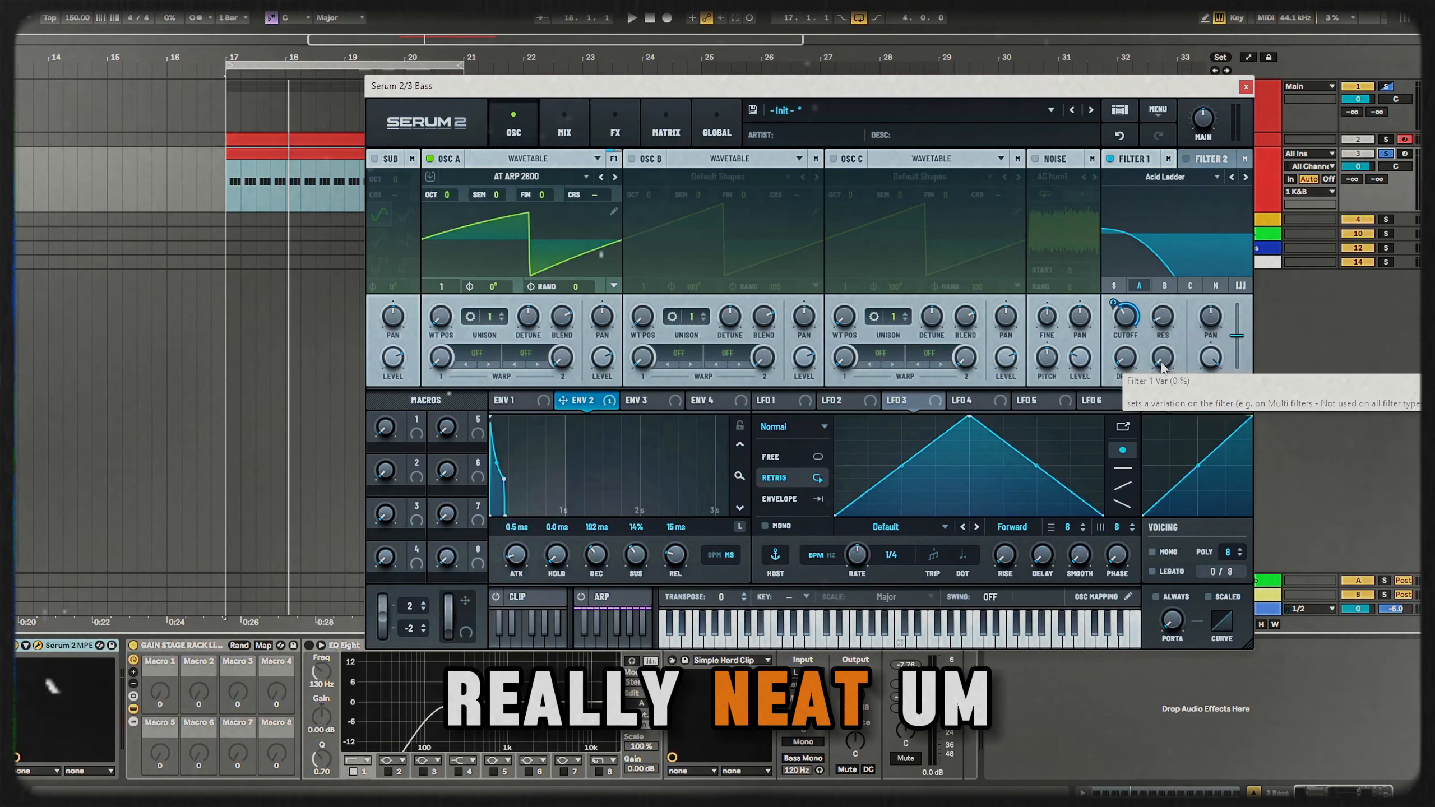
- Try out Filter 1's smooth variation control while auditioning the bass pattern
left_click(1166, 362)
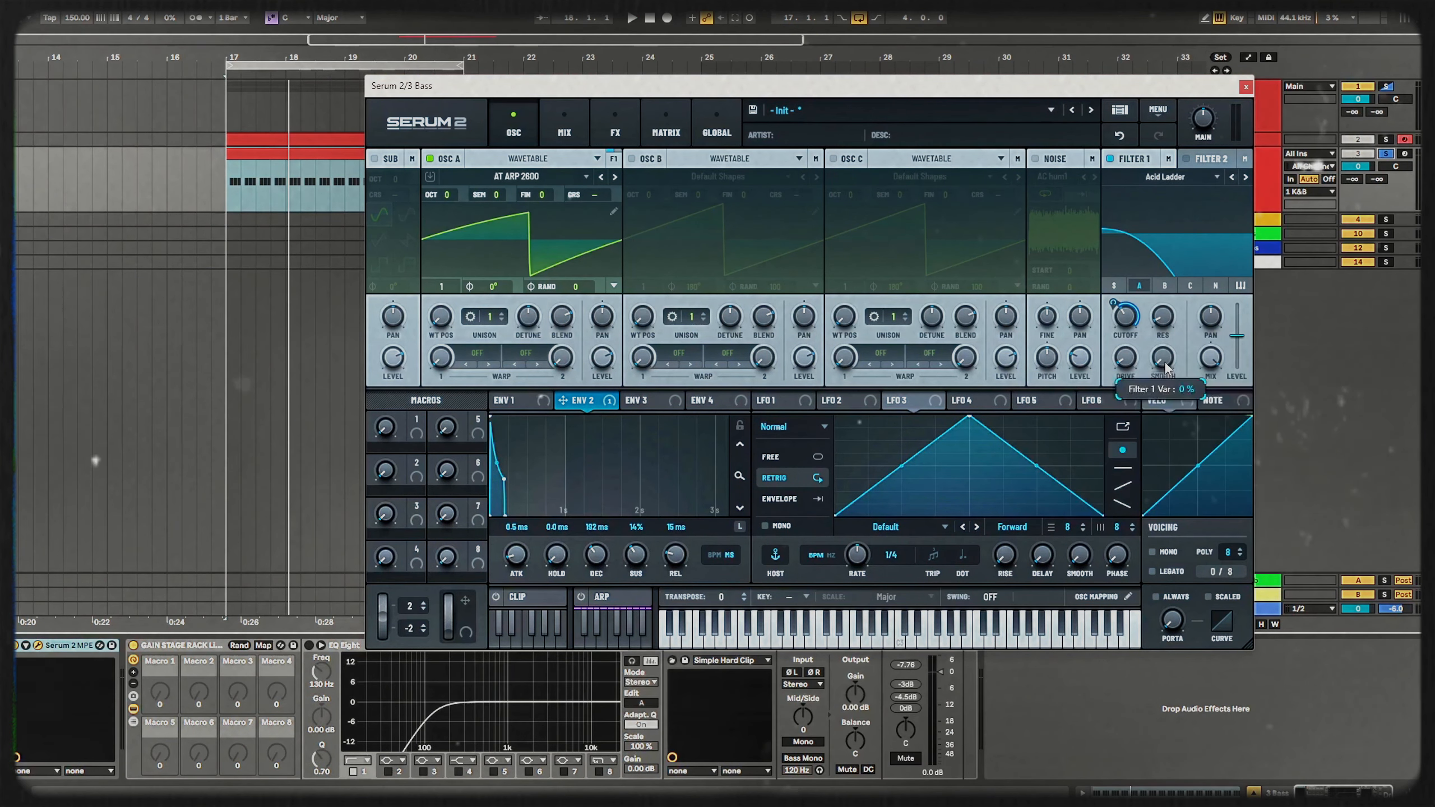
key("space")
mouse_move(1158, 345)
left_mouse_down()
mouse_move(1153, 299)
mouse_move(1155, 355)
left_mouse_up()
key("space")
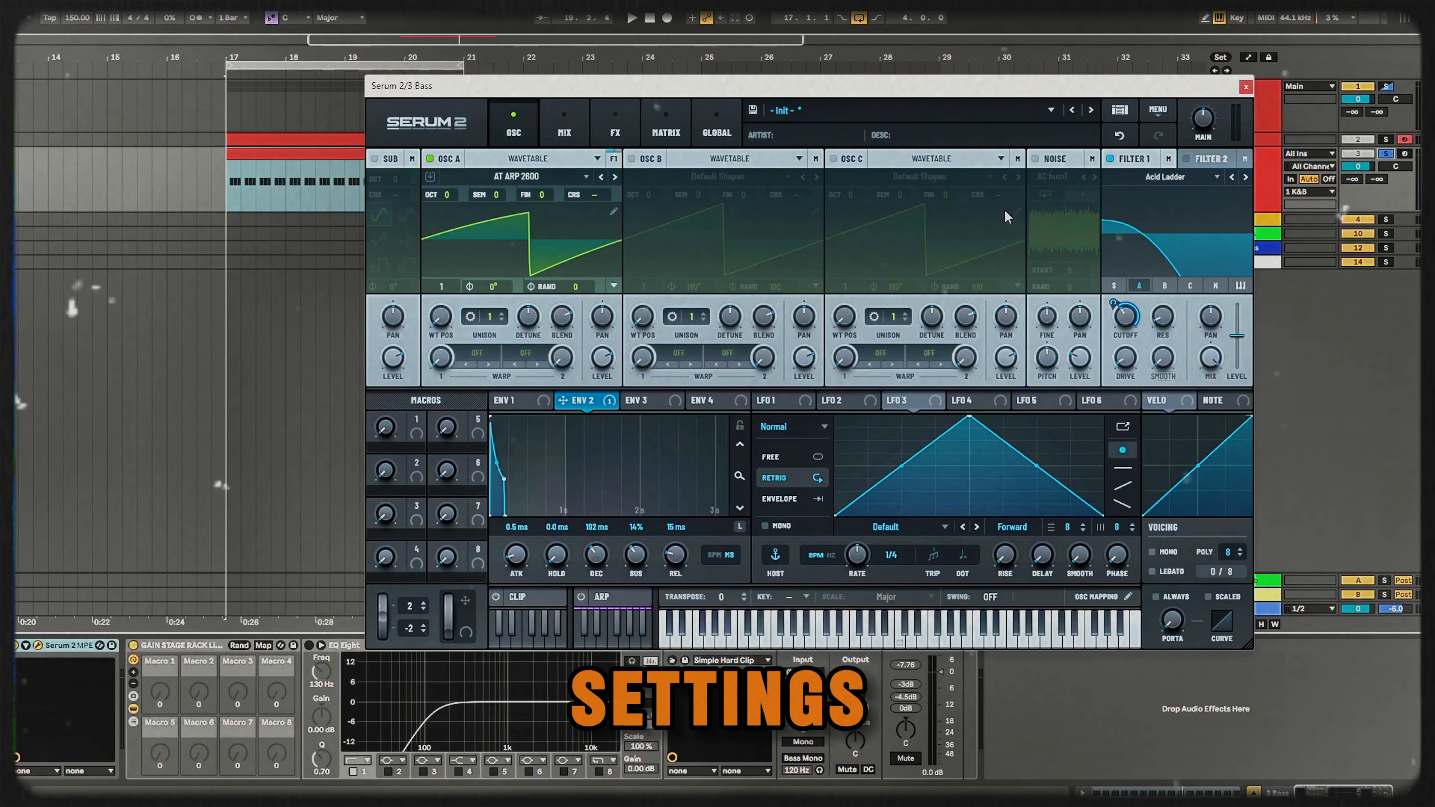
key("space")
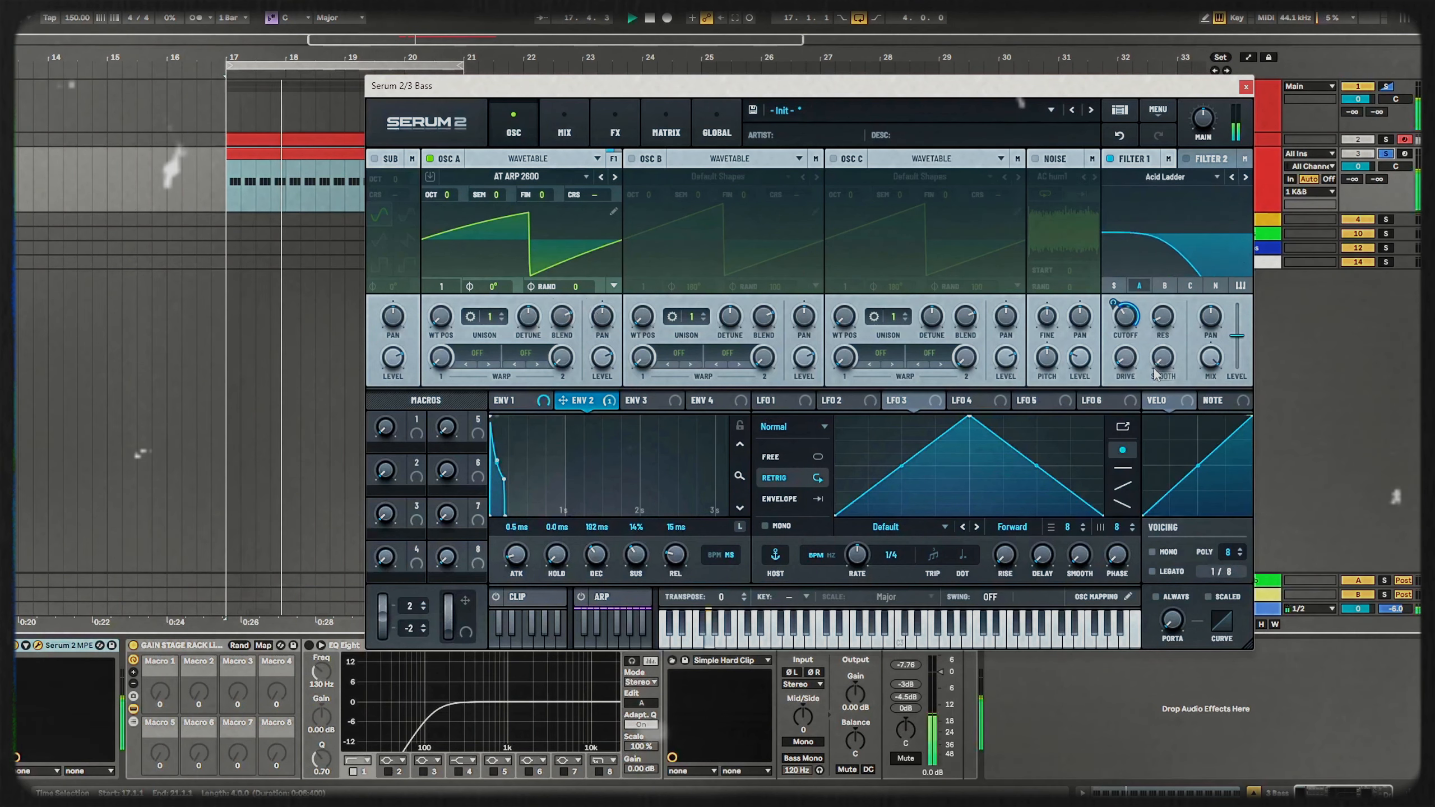
mouse_move(1115, 306)
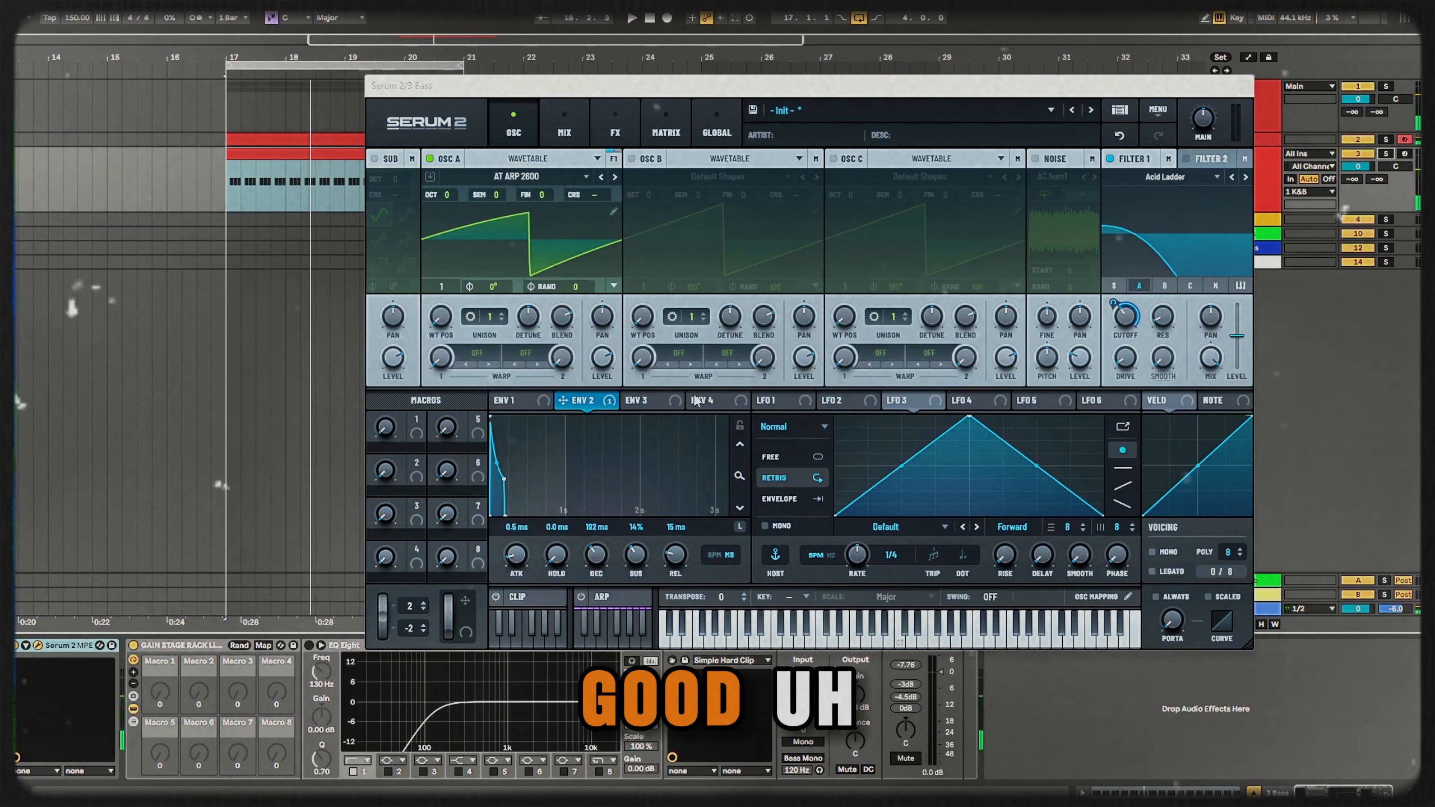
- Assign velocity to modulate oscillator A's level and play the bass pattern to check the response
left_click_drag(1149, 400, 598, 362)
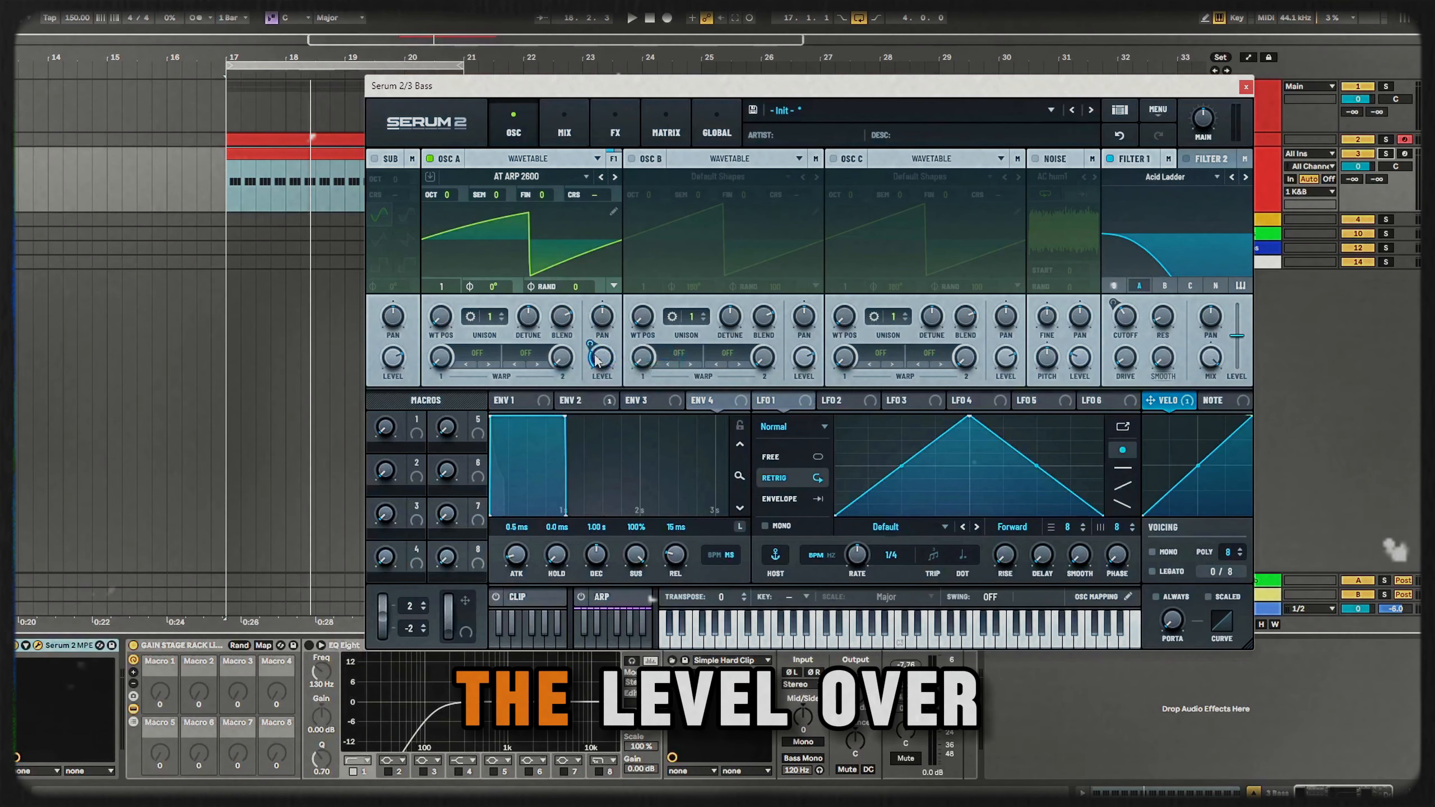
mouse_move(589, 346)
key("space")
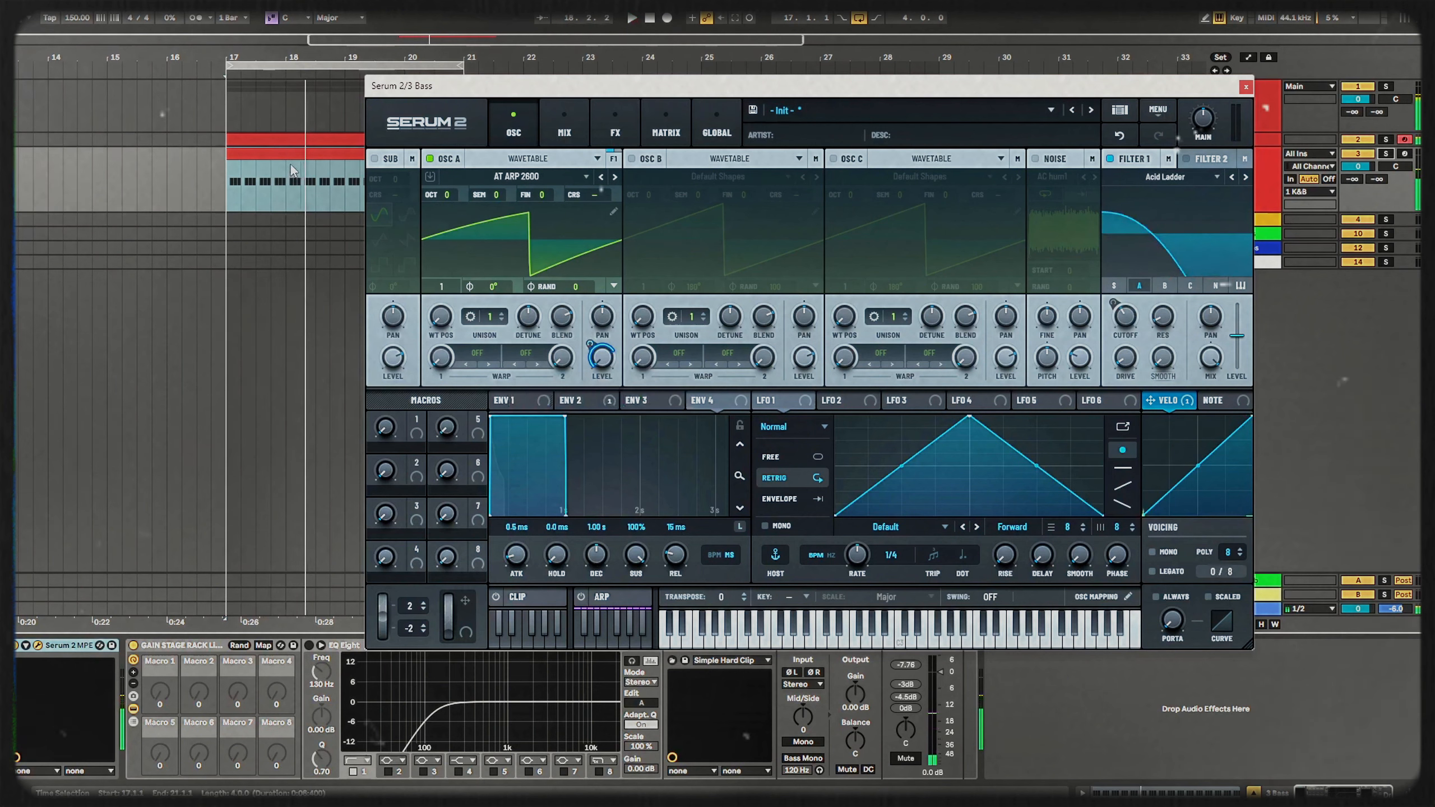
- Find the Velocity MIDI effect in Ableton's browser and add it before Serum 2 on the bass track
left_click(16, 19)
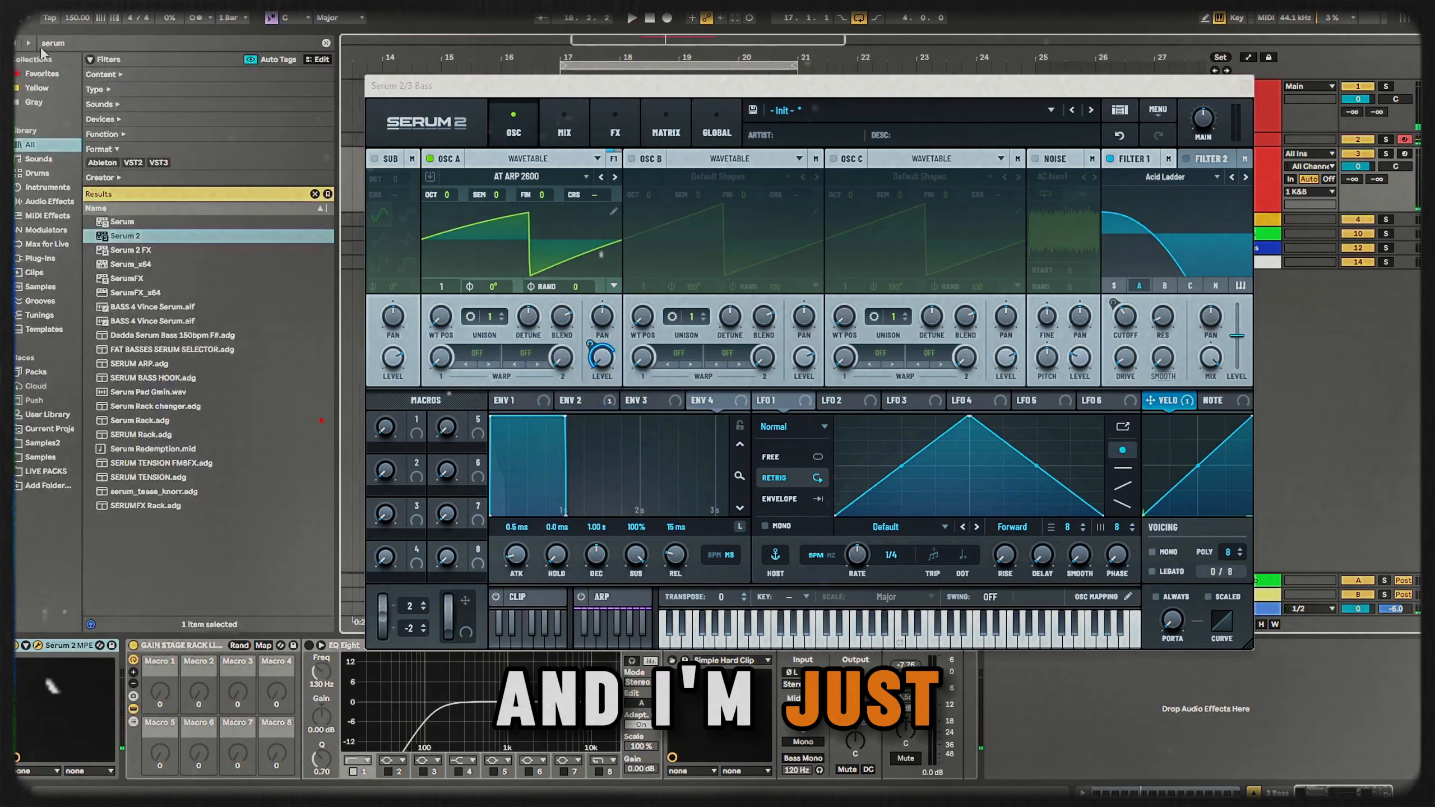
left_click(74, 44)
type("veloci")
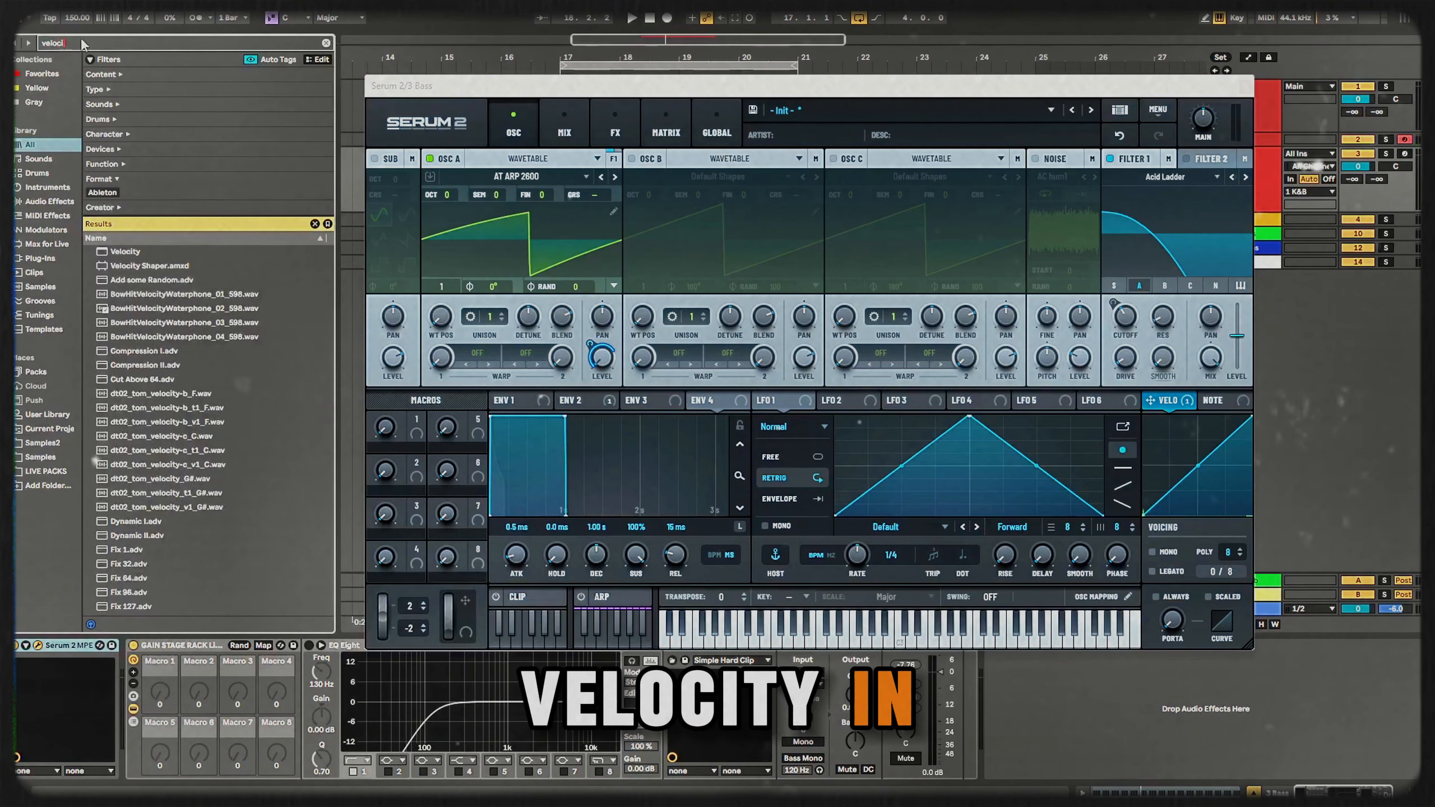
left_click_drag(125, 252, 22, 694)
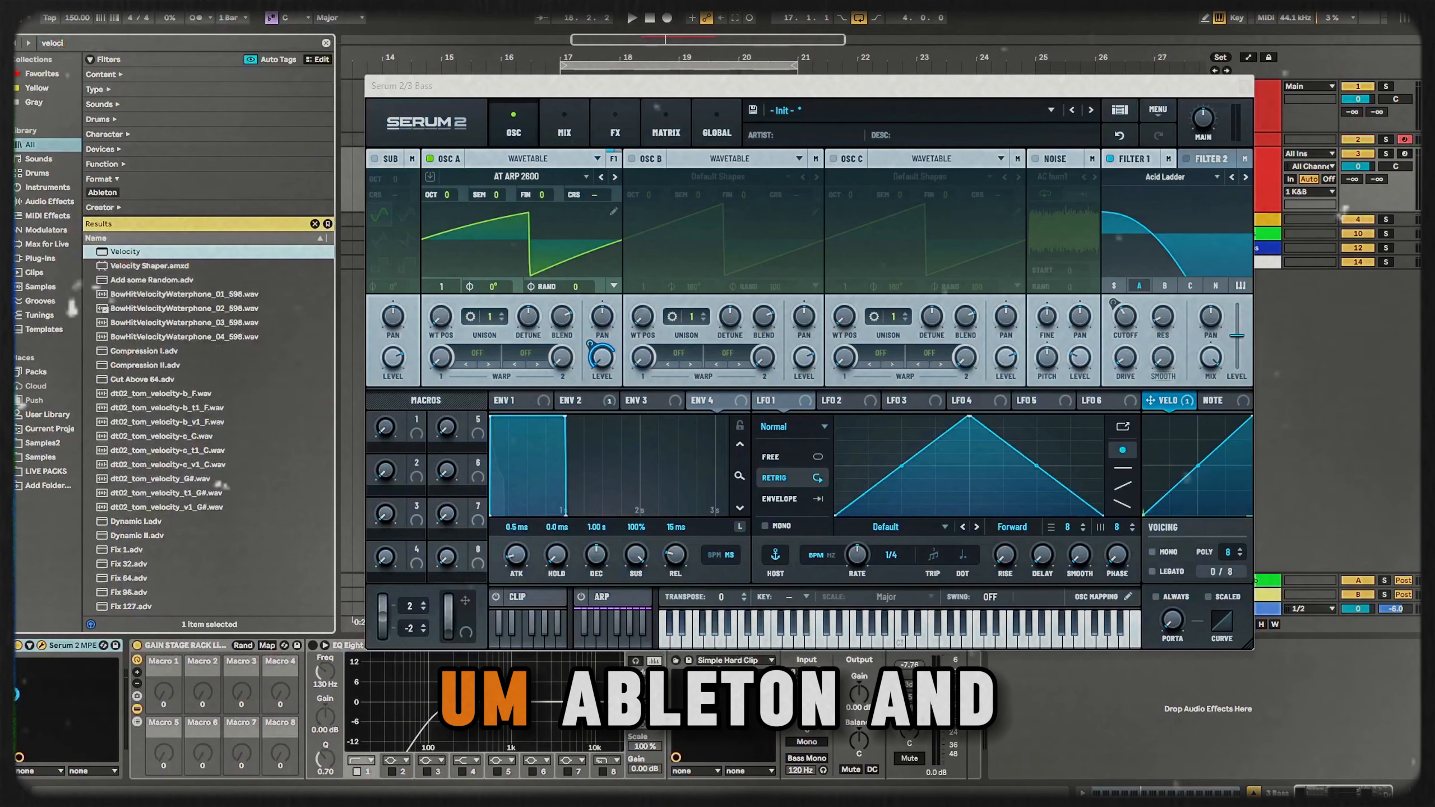
- Set the Velocity device's Out Low to 61 while the bass pattern plays
key("space")
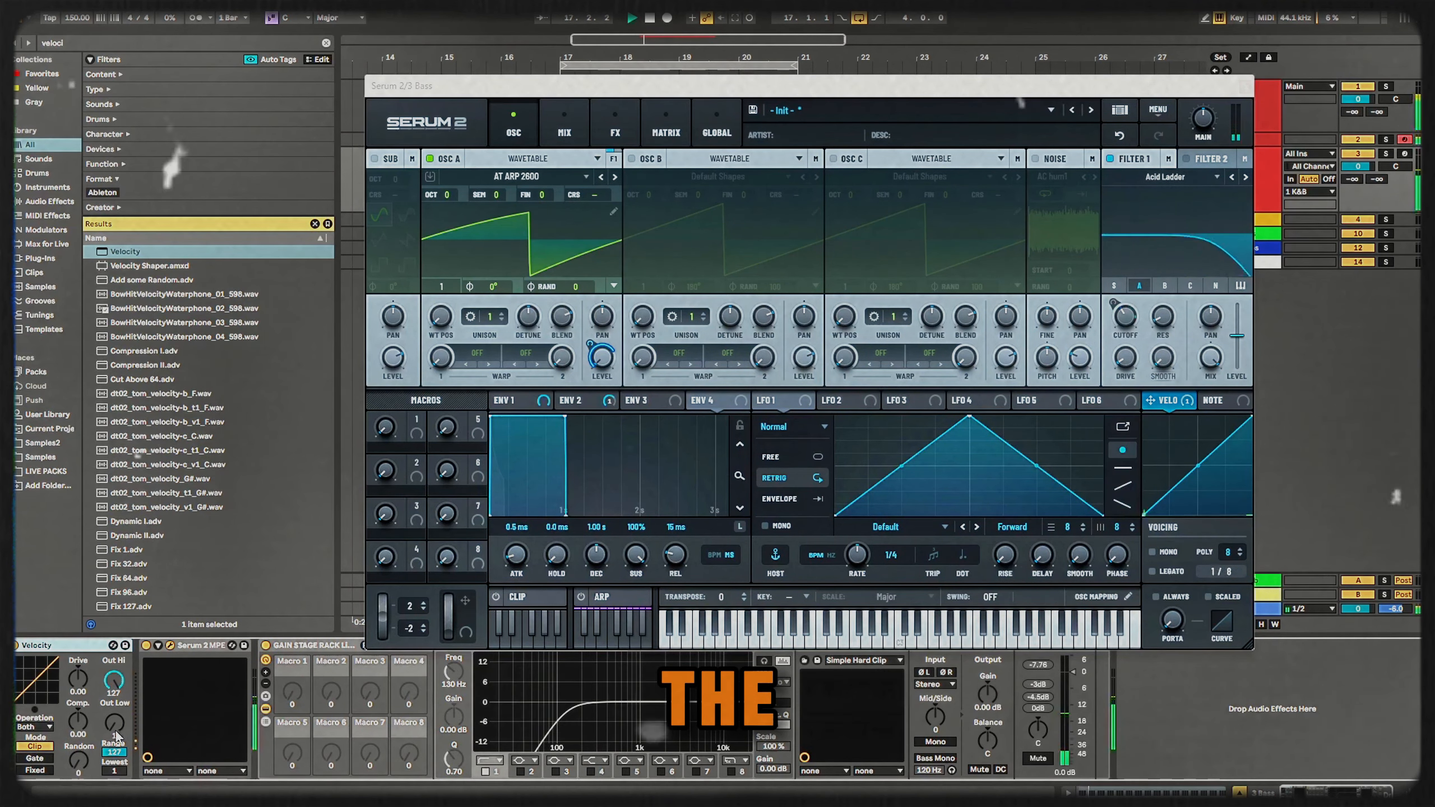
left_click_drag(114, 723, 114, 695)
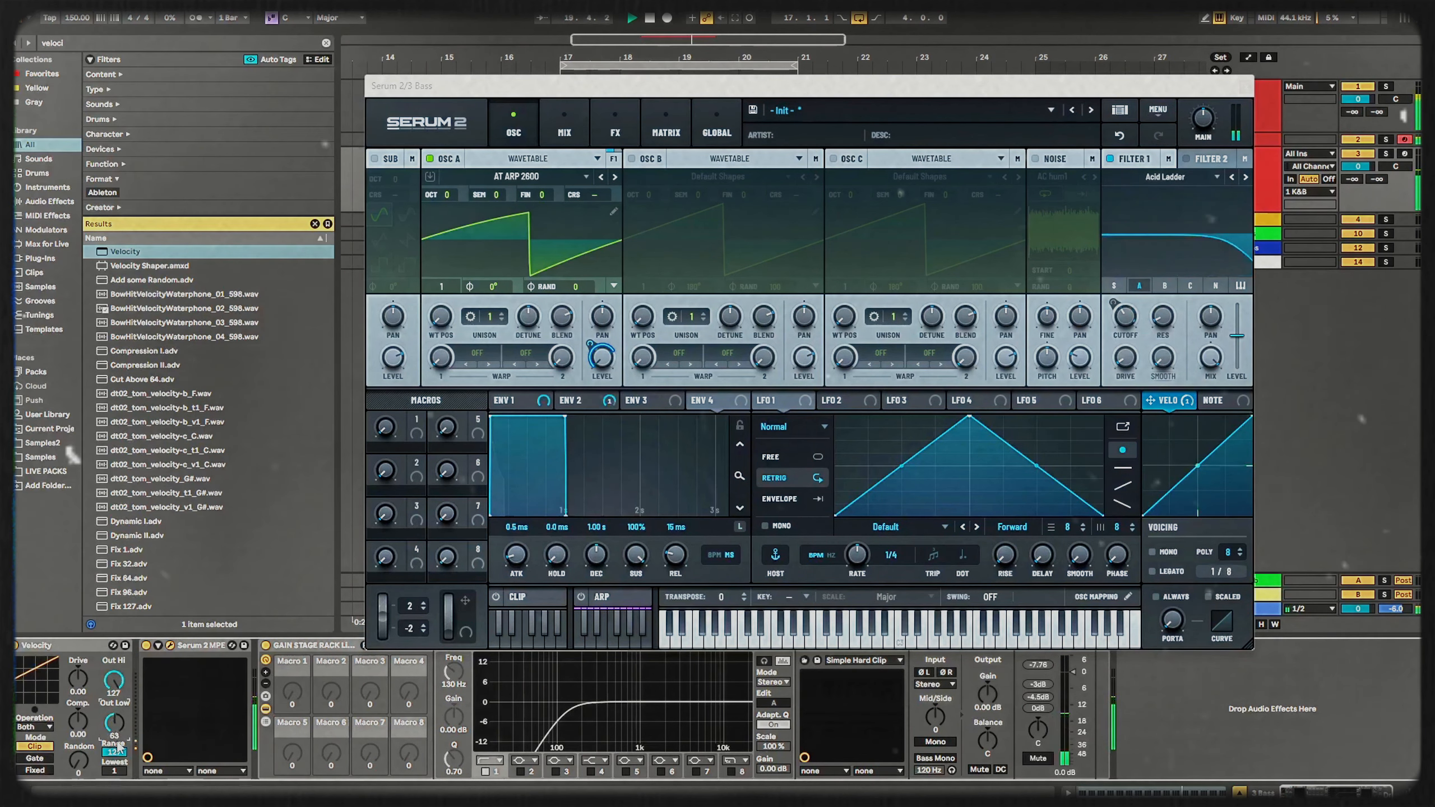
left_click_drag(115, 723, 115, 725)
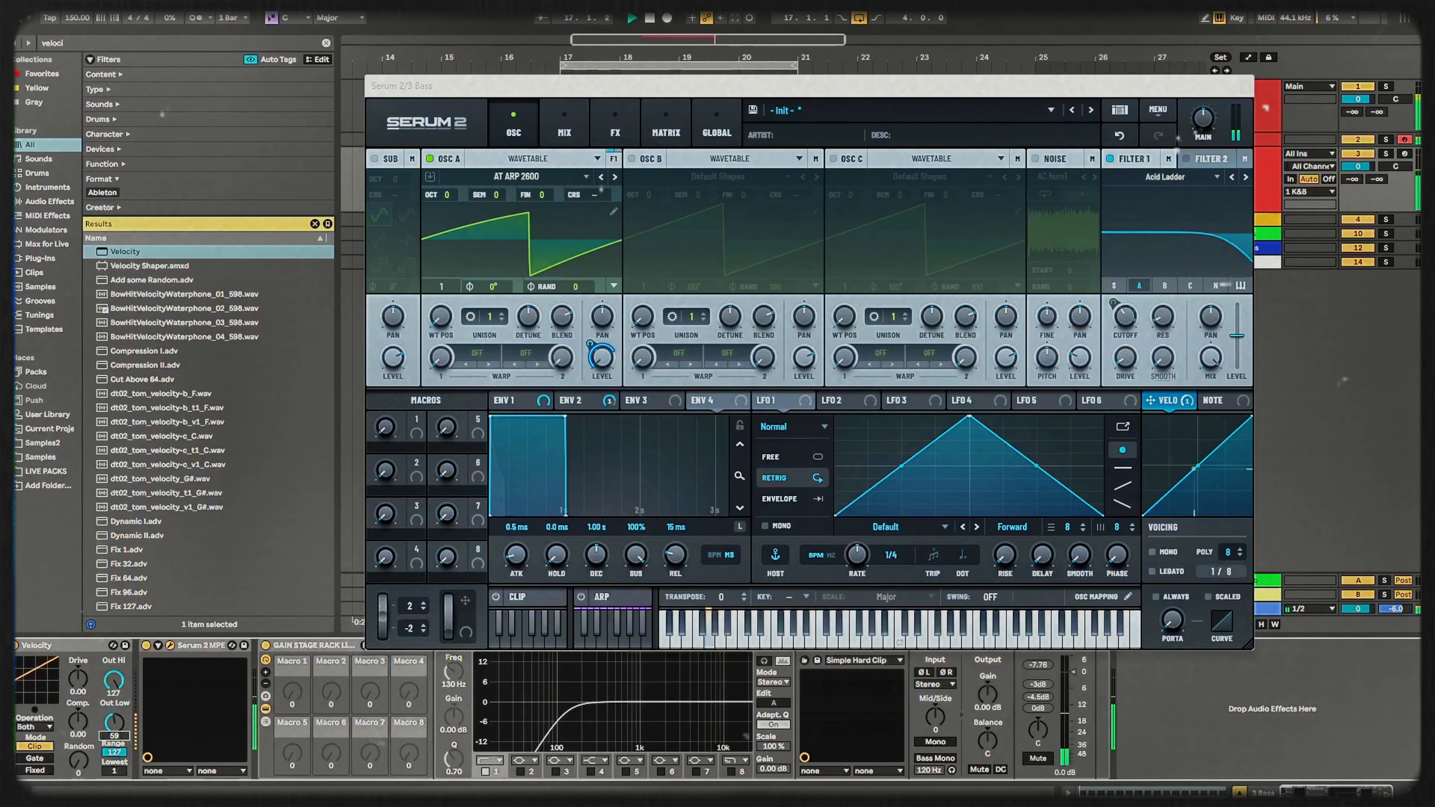
key("space")
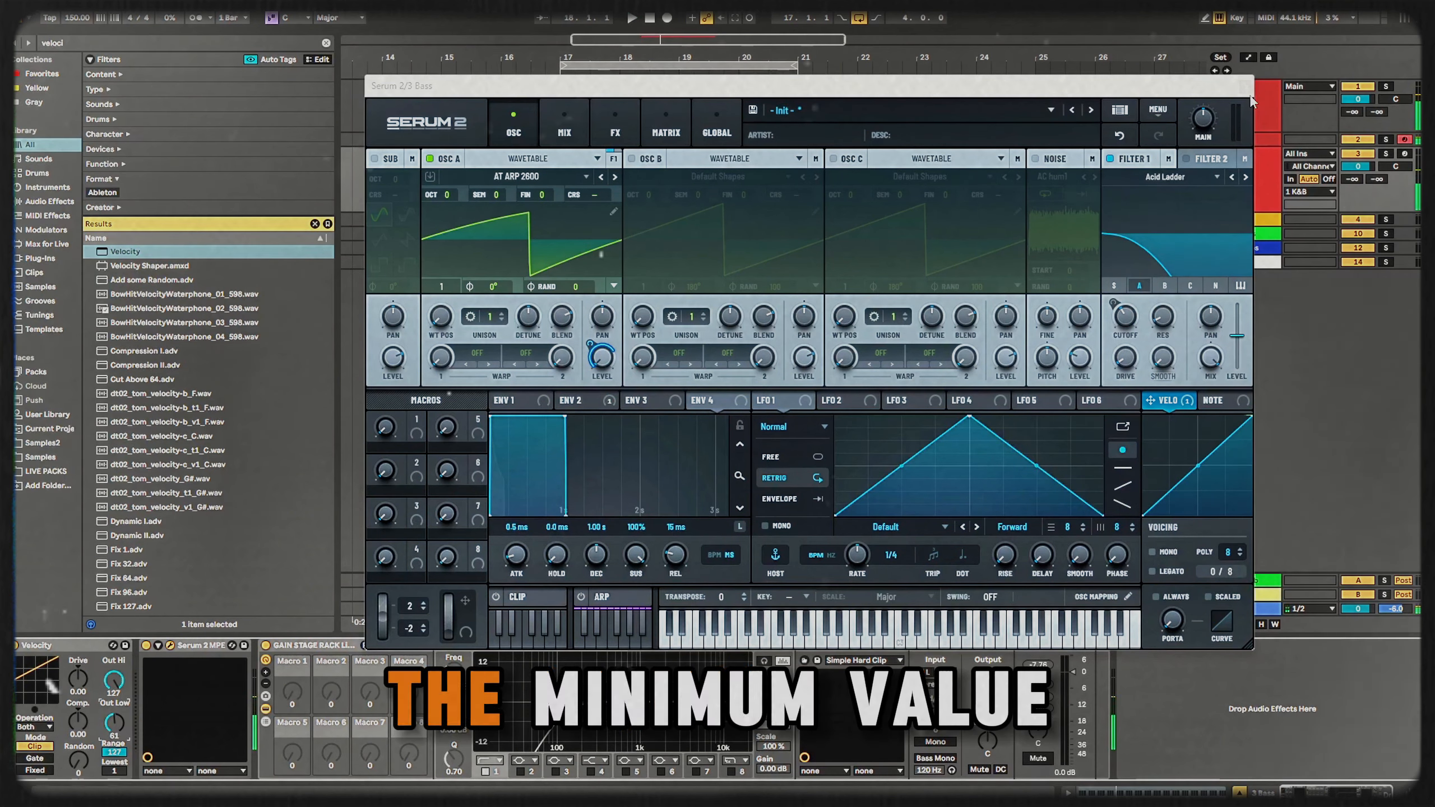
- Open the bass clip to examine its note velocities, and return to the Serum 2 editor
left_click(1245, 86)
left_click(20, 22)
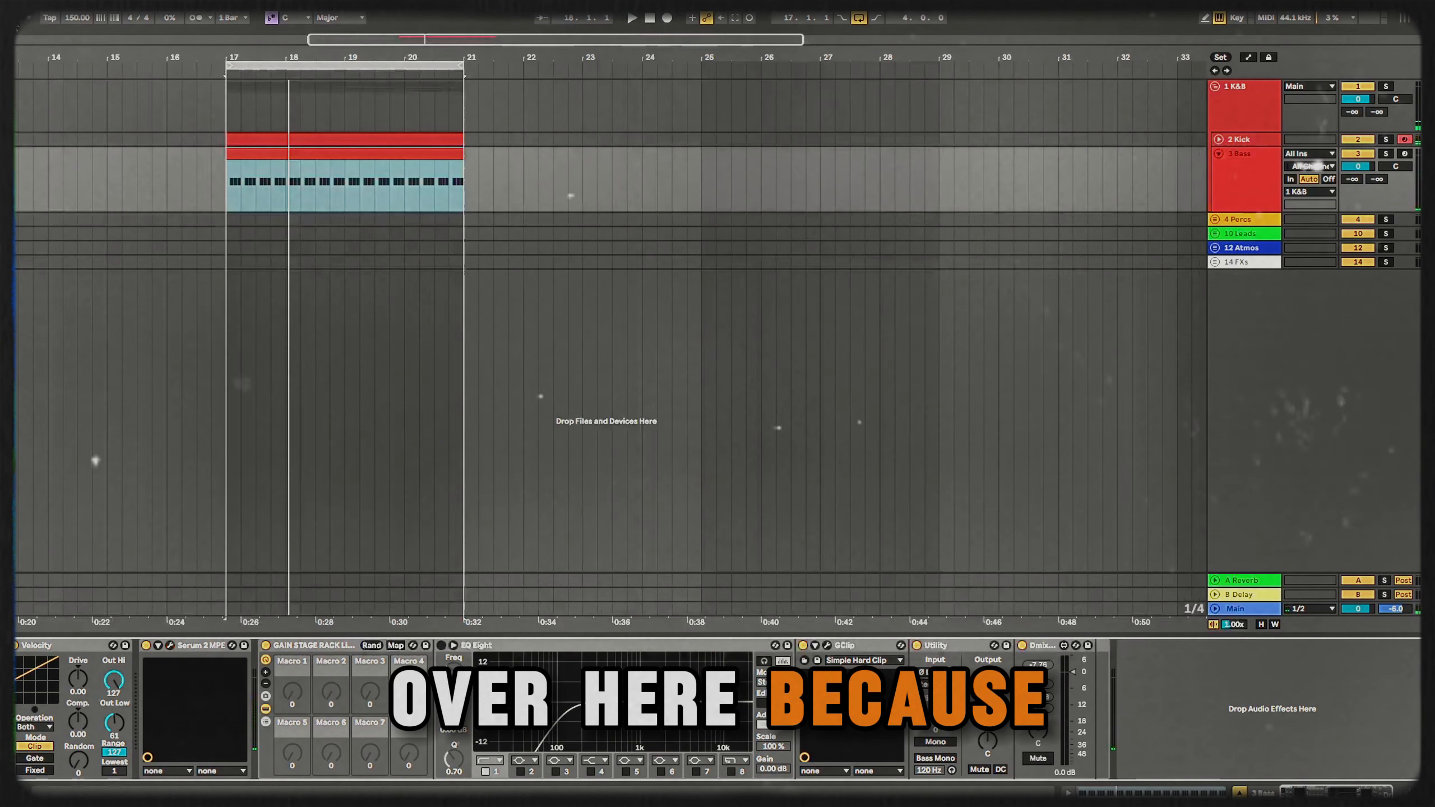
double_click(312, 153)
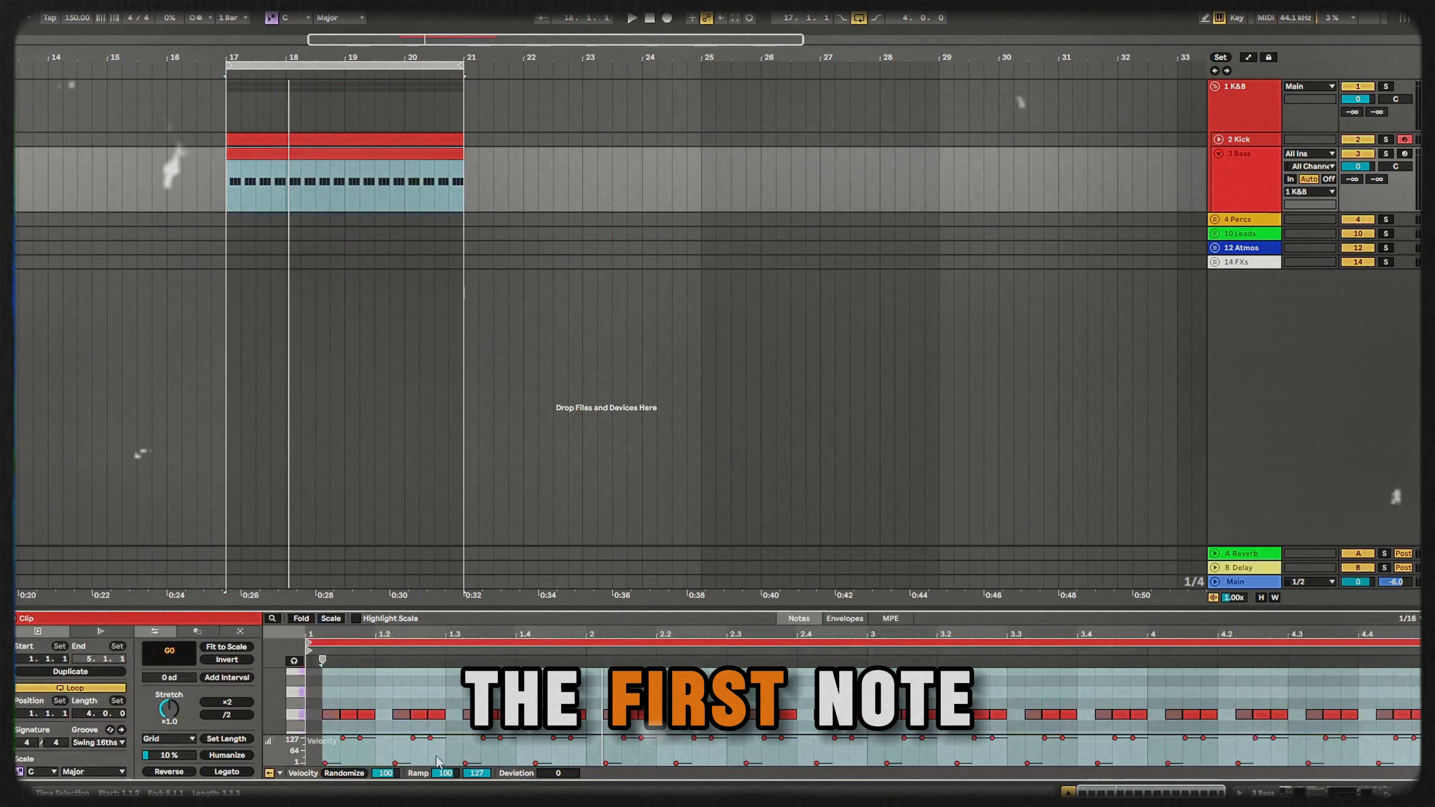
left_click(1216, 179)
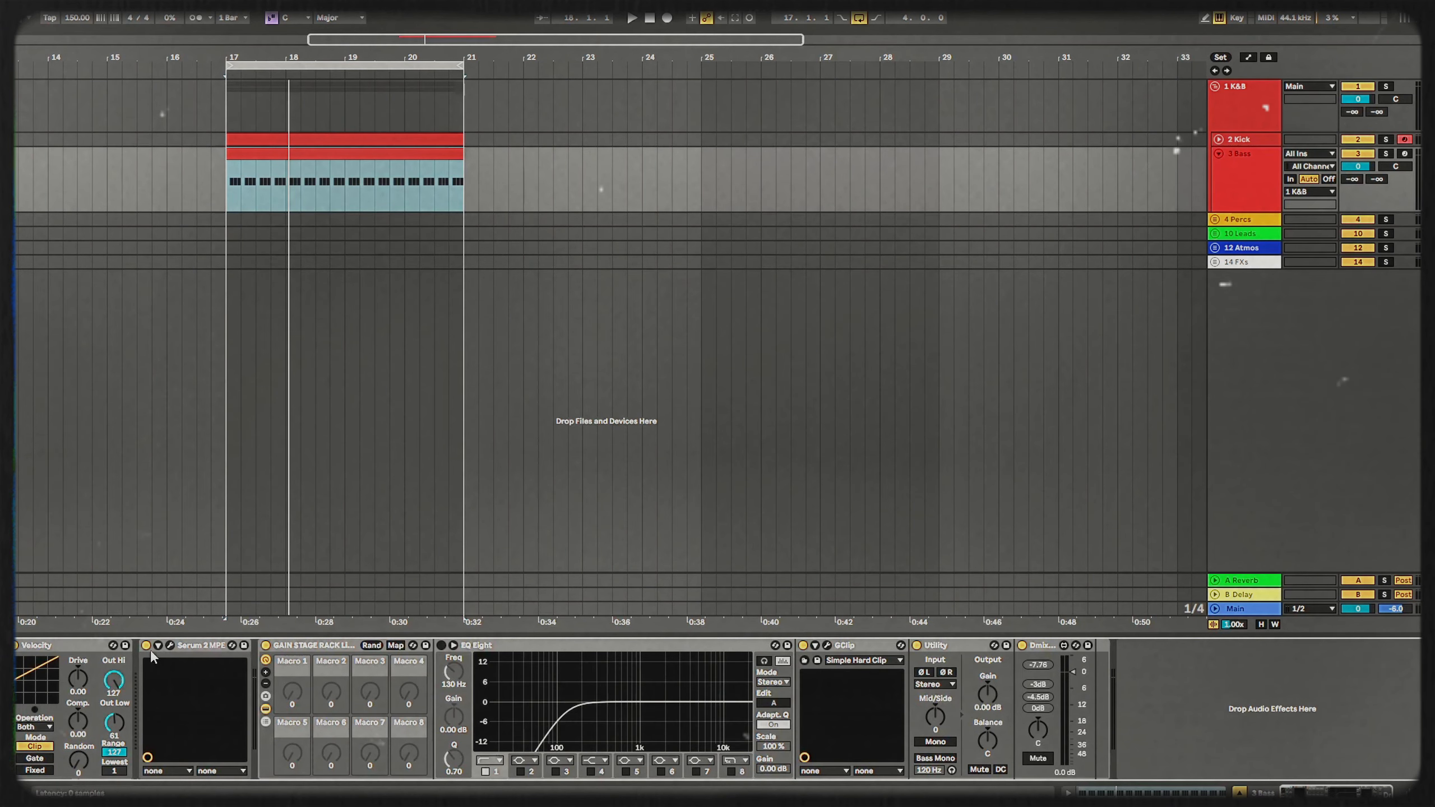
left_click(170, 646)
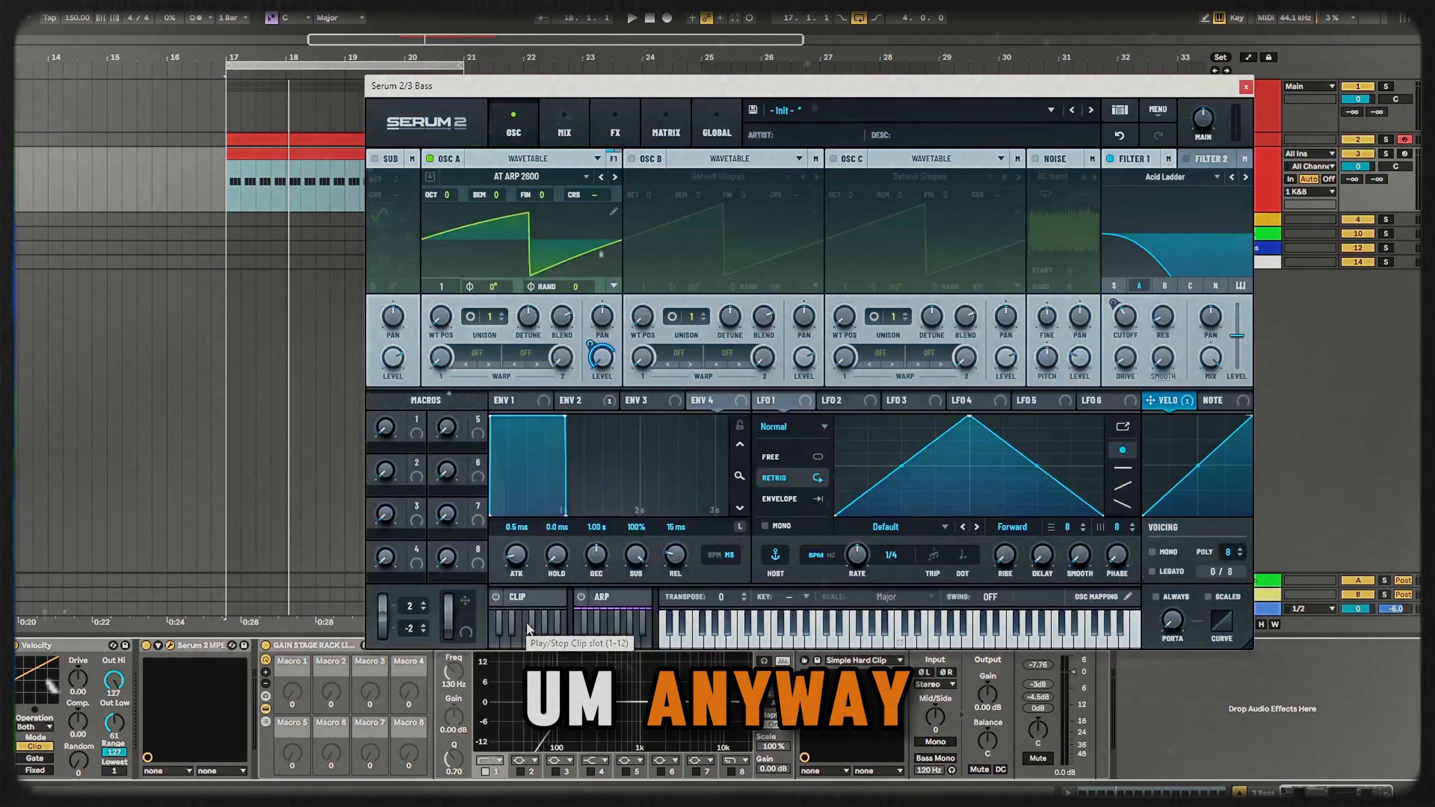
key("space")
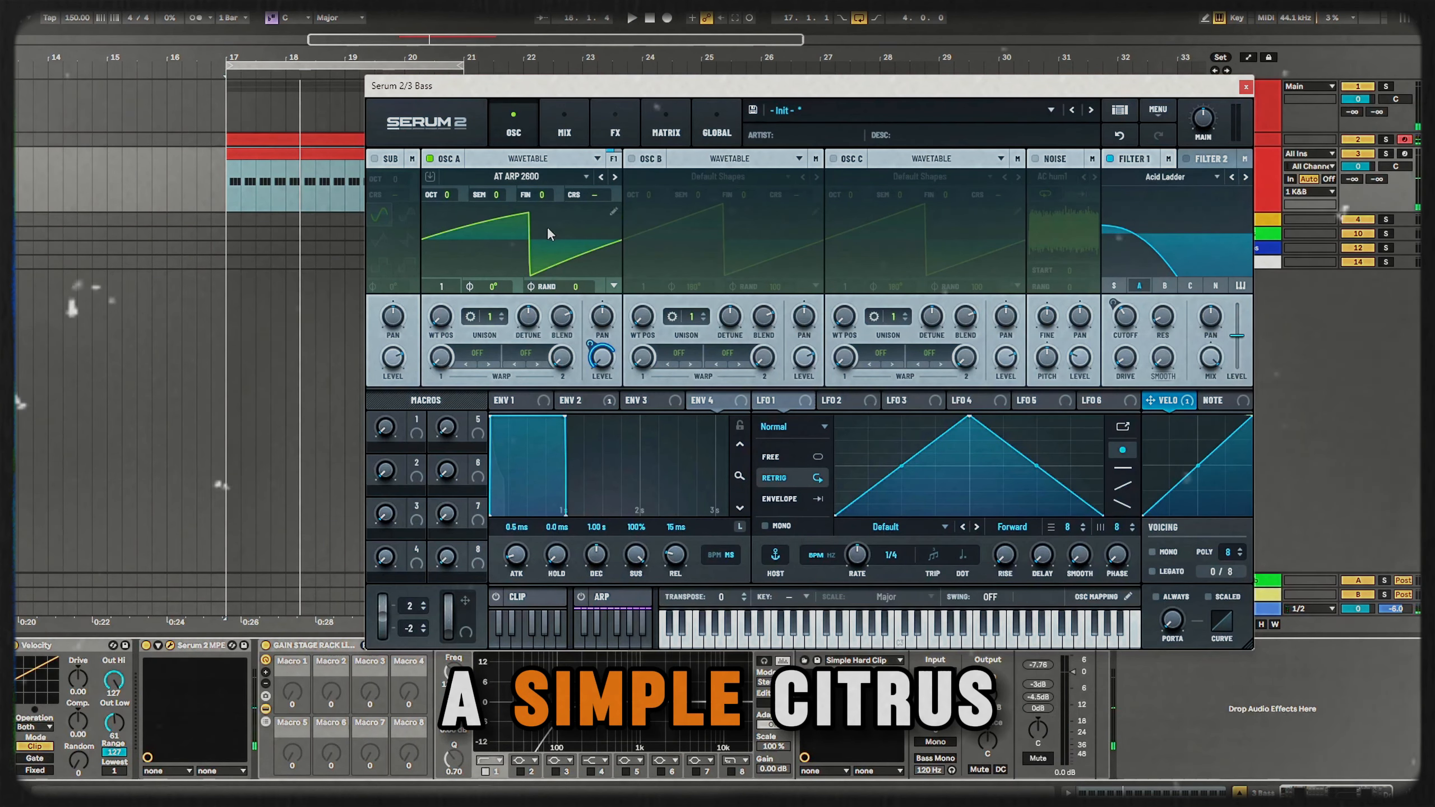
- Add a Bode effect to Serum's main FX chain
left_click(619, 137)
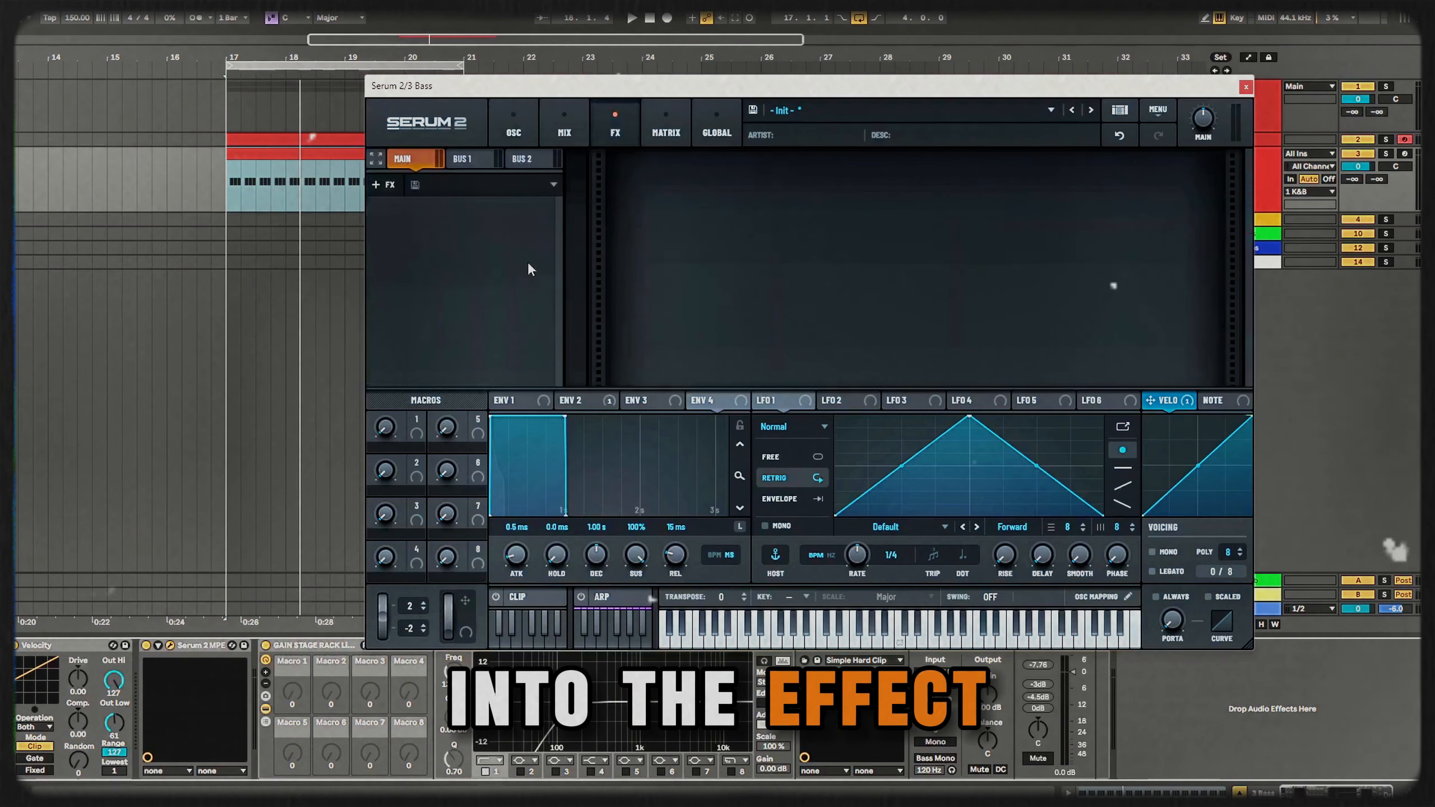
left_click(390, 184)
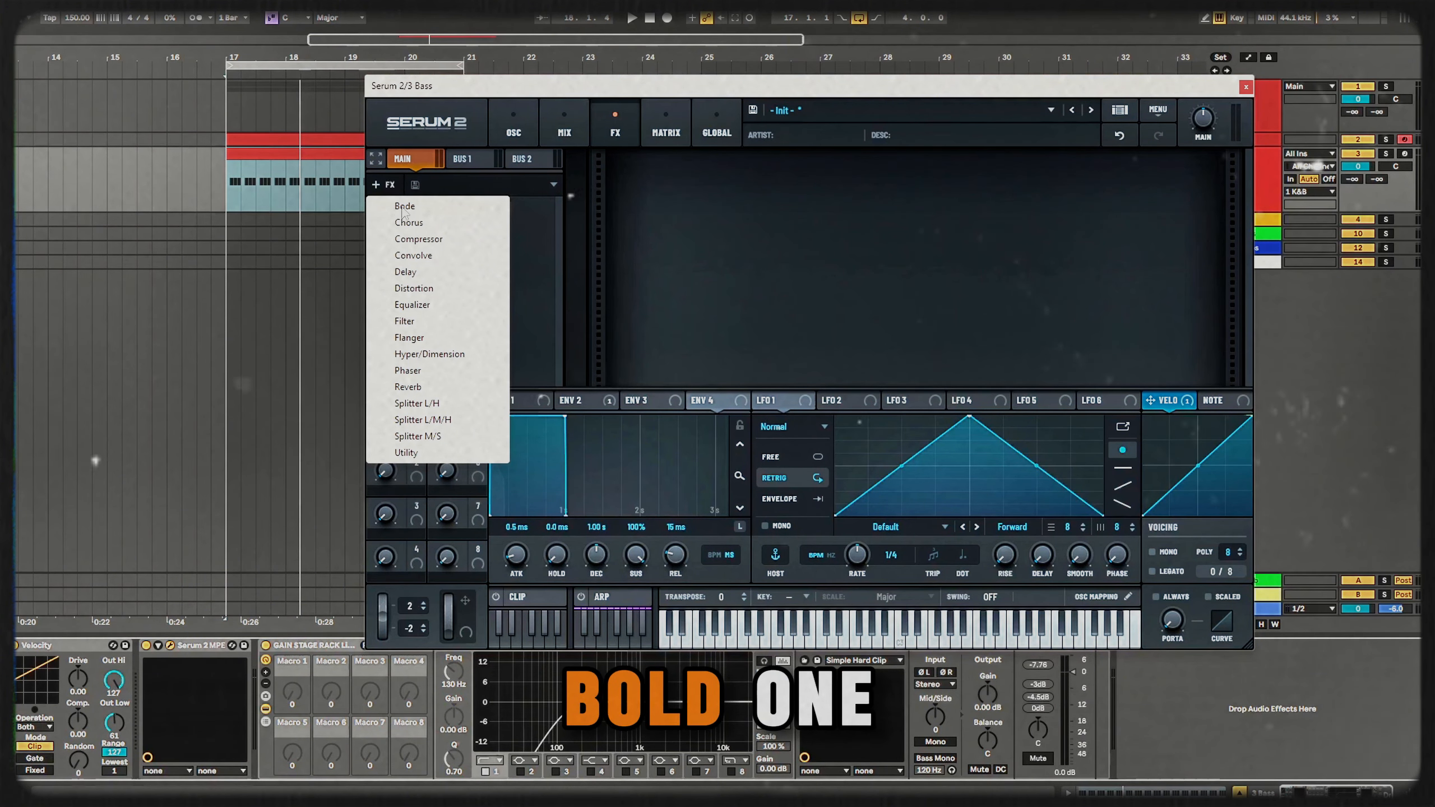
left_click(405, 206)
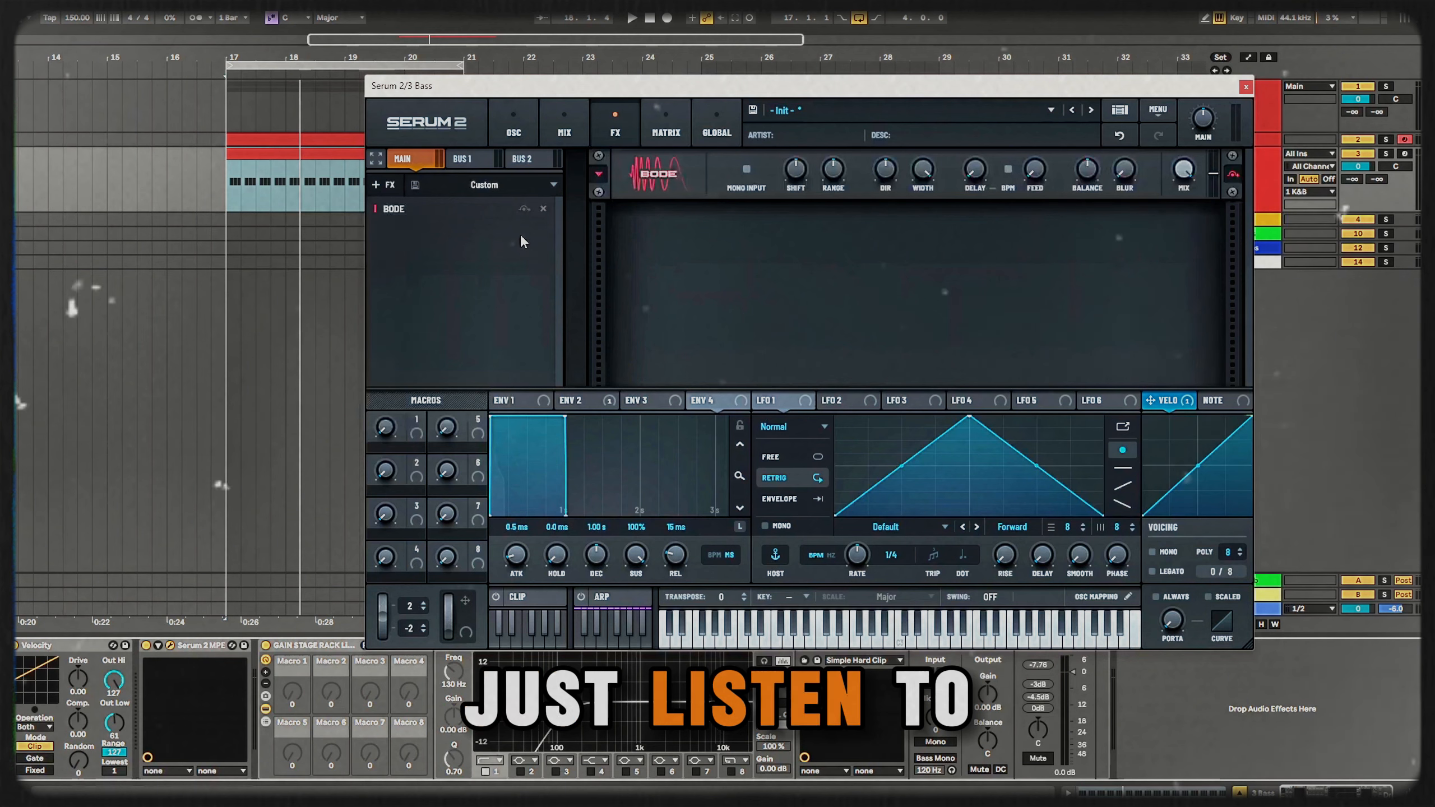
- Play the bass pattern and compare the sound with the Bode effect bypassed and enabled
left_click(525, 209)
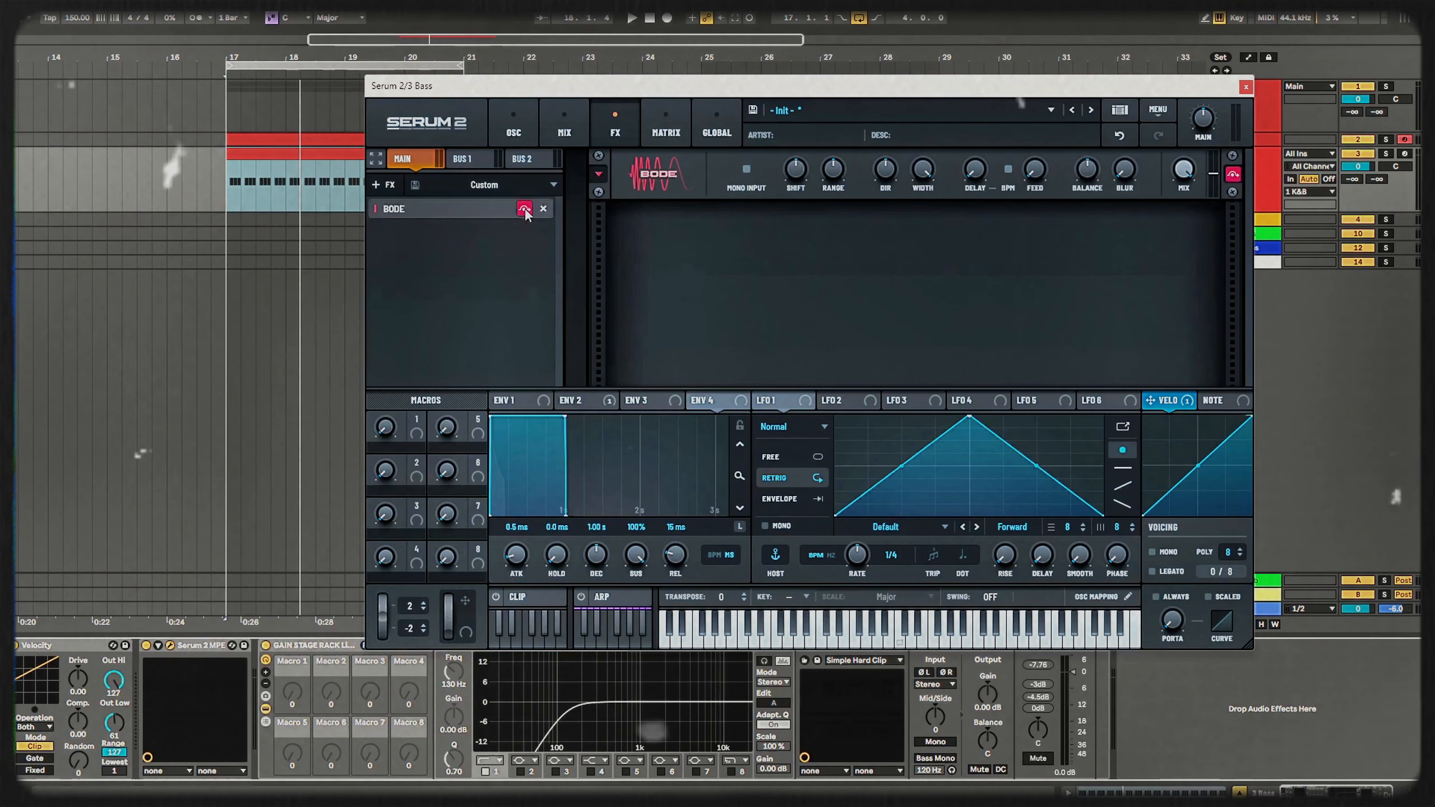
key("space")
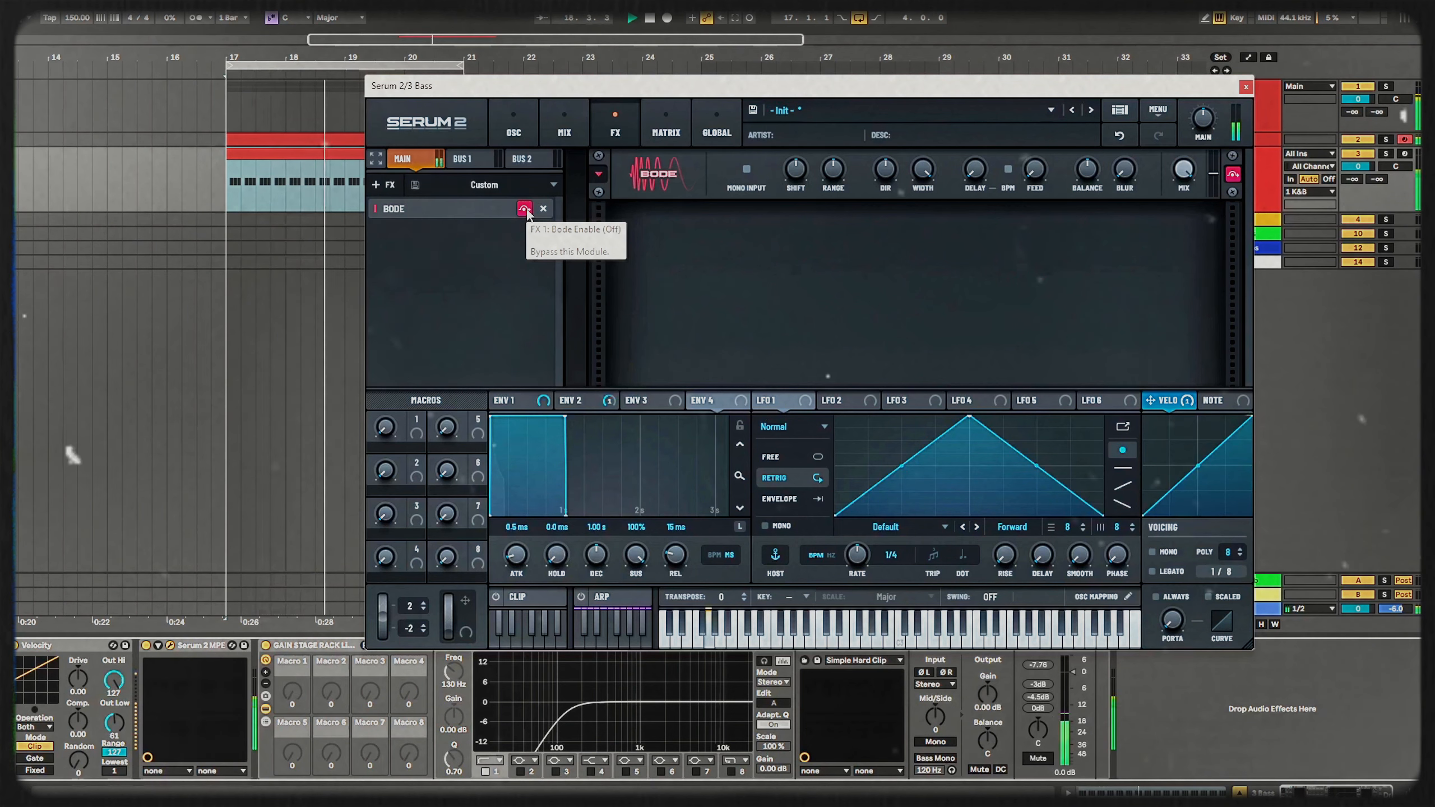
left_click(524, 209)
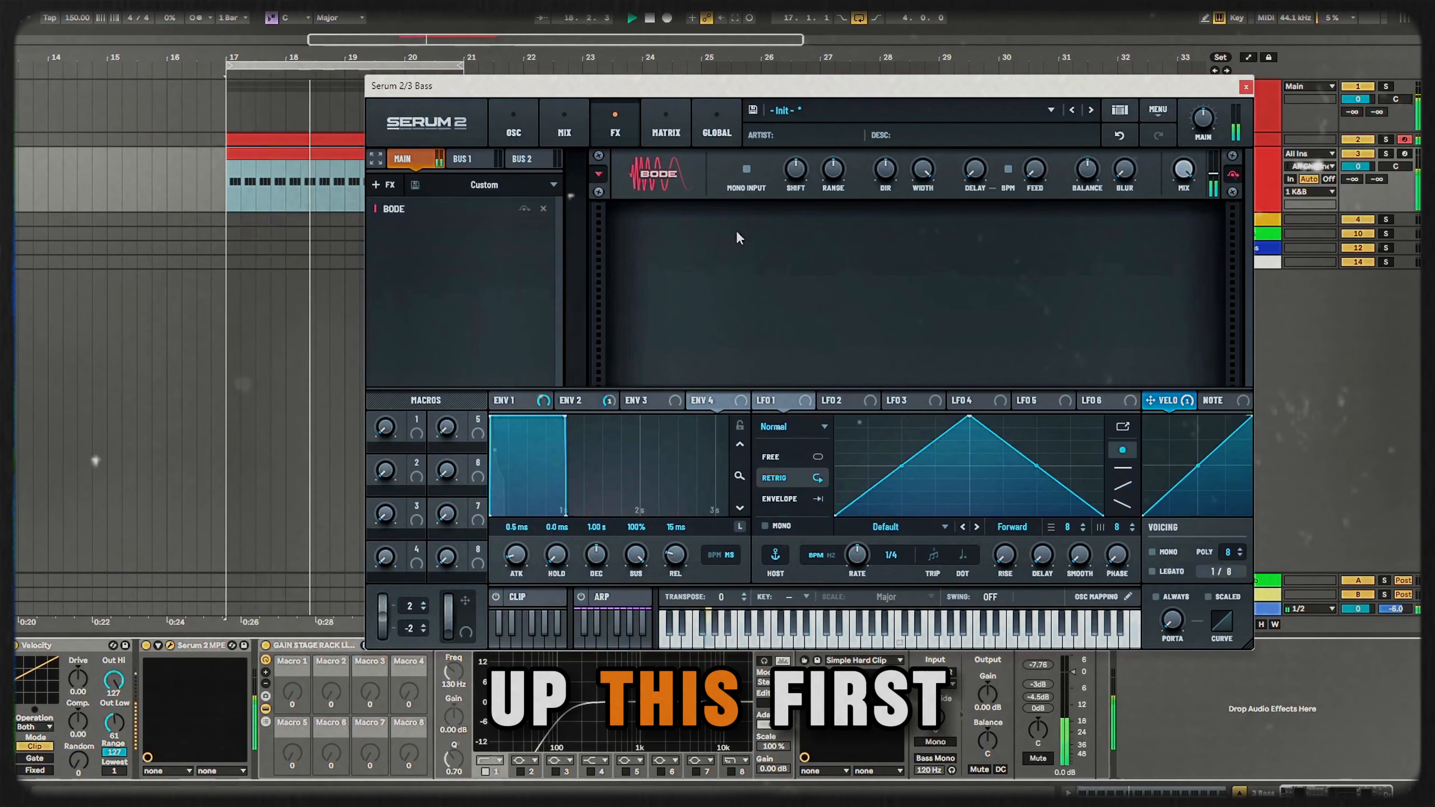
left_click(524, 209)
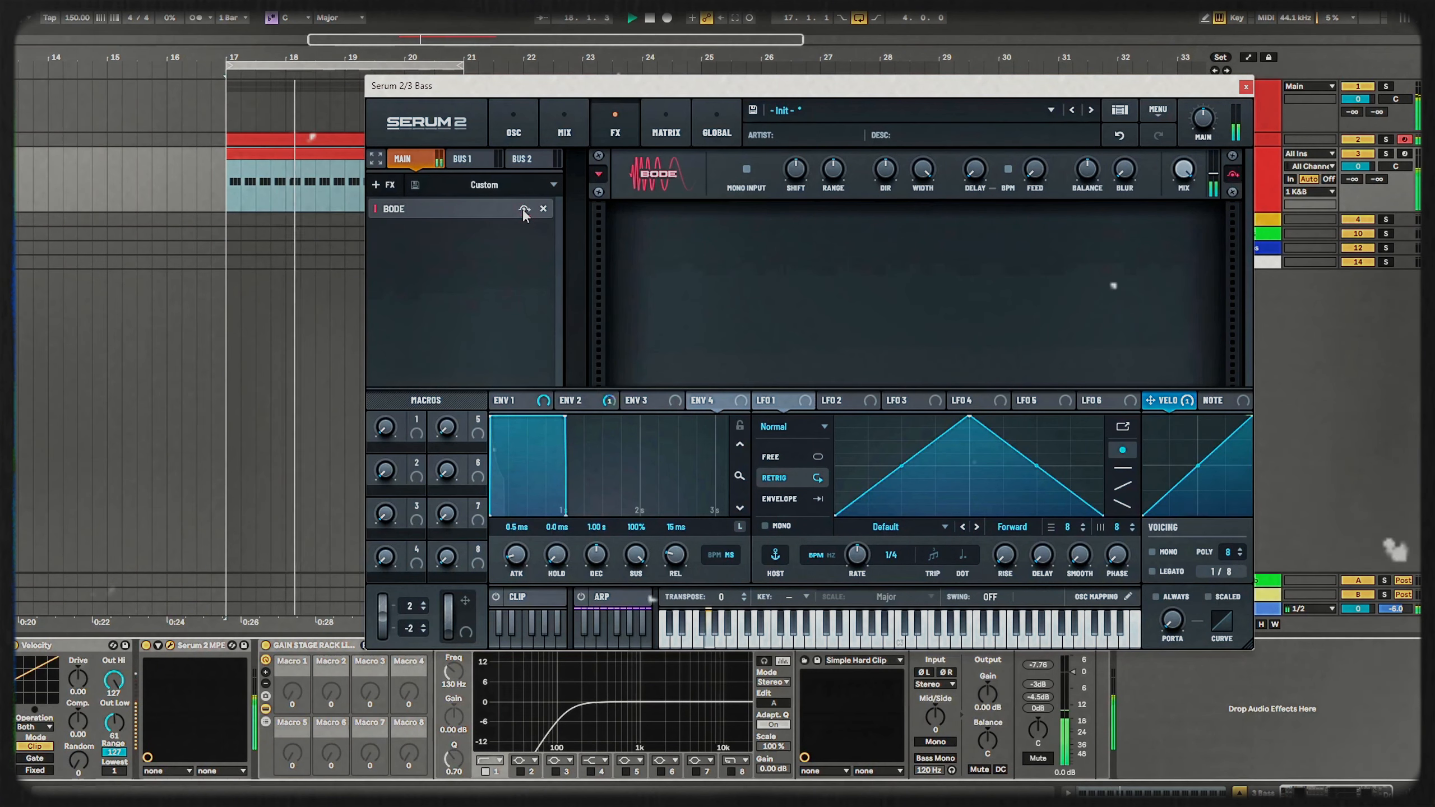
left_click(523, 209)
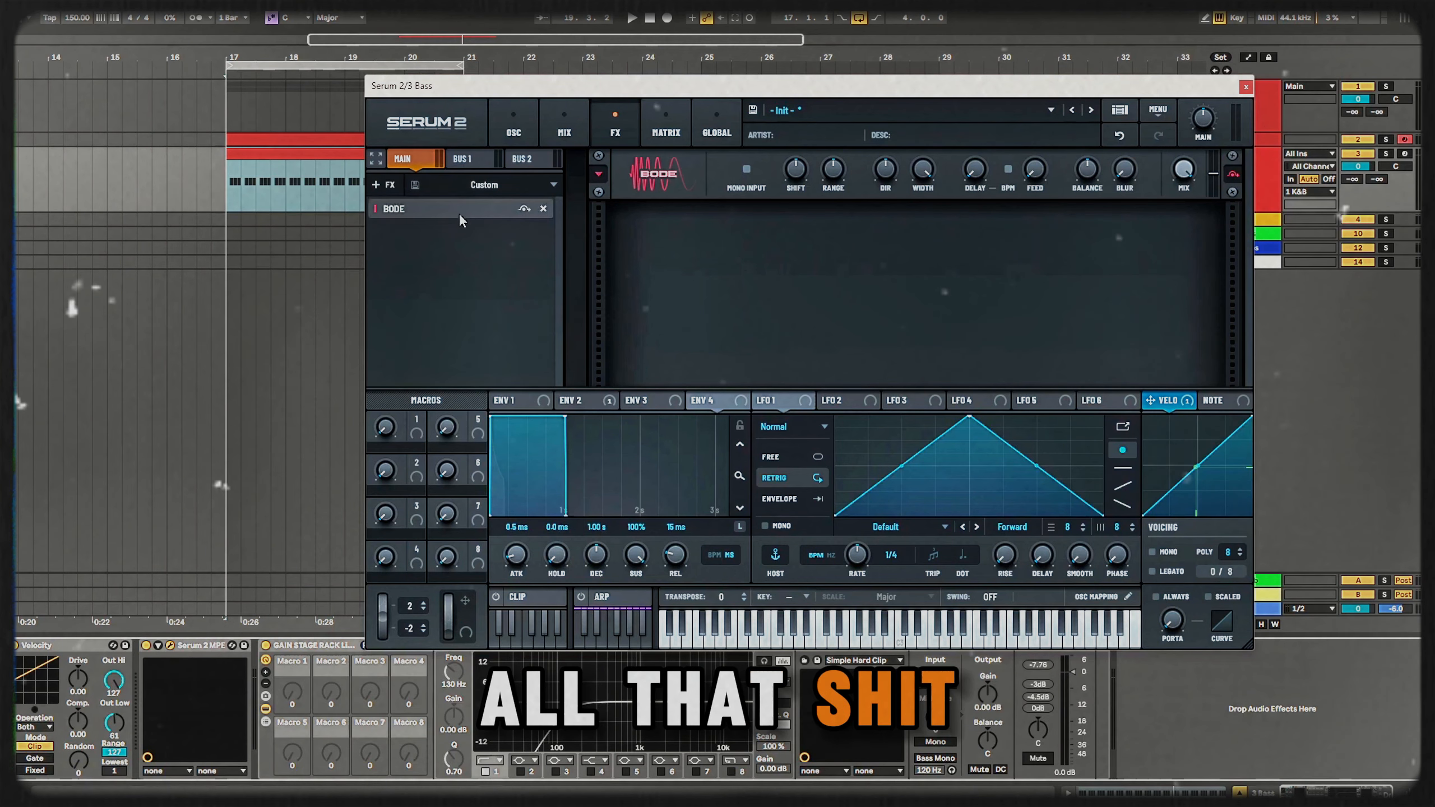
key("space")
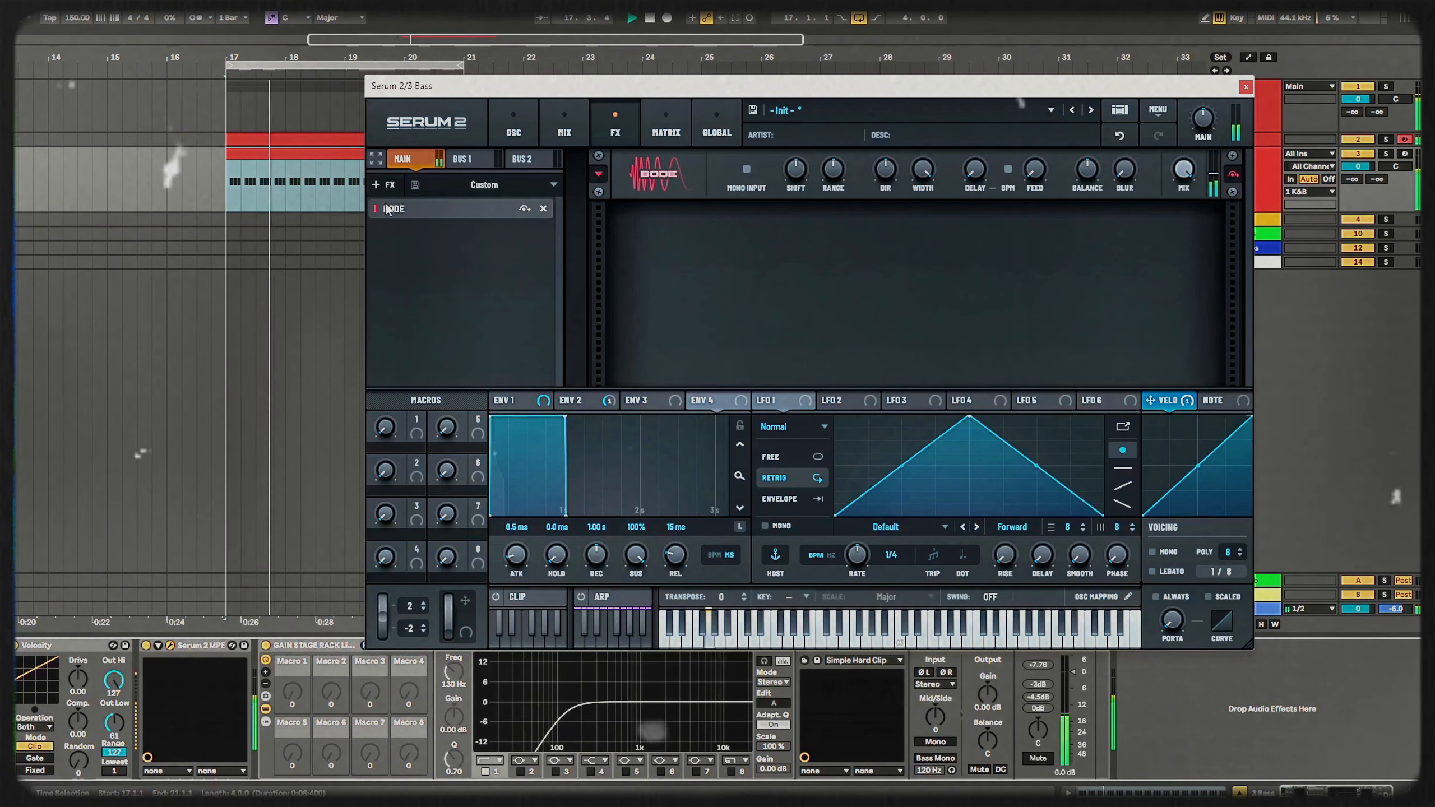
- Try stacking four more Bode effects in the main FX chain while the bass plays, removing the stray Chorus
left_click(376, 187)
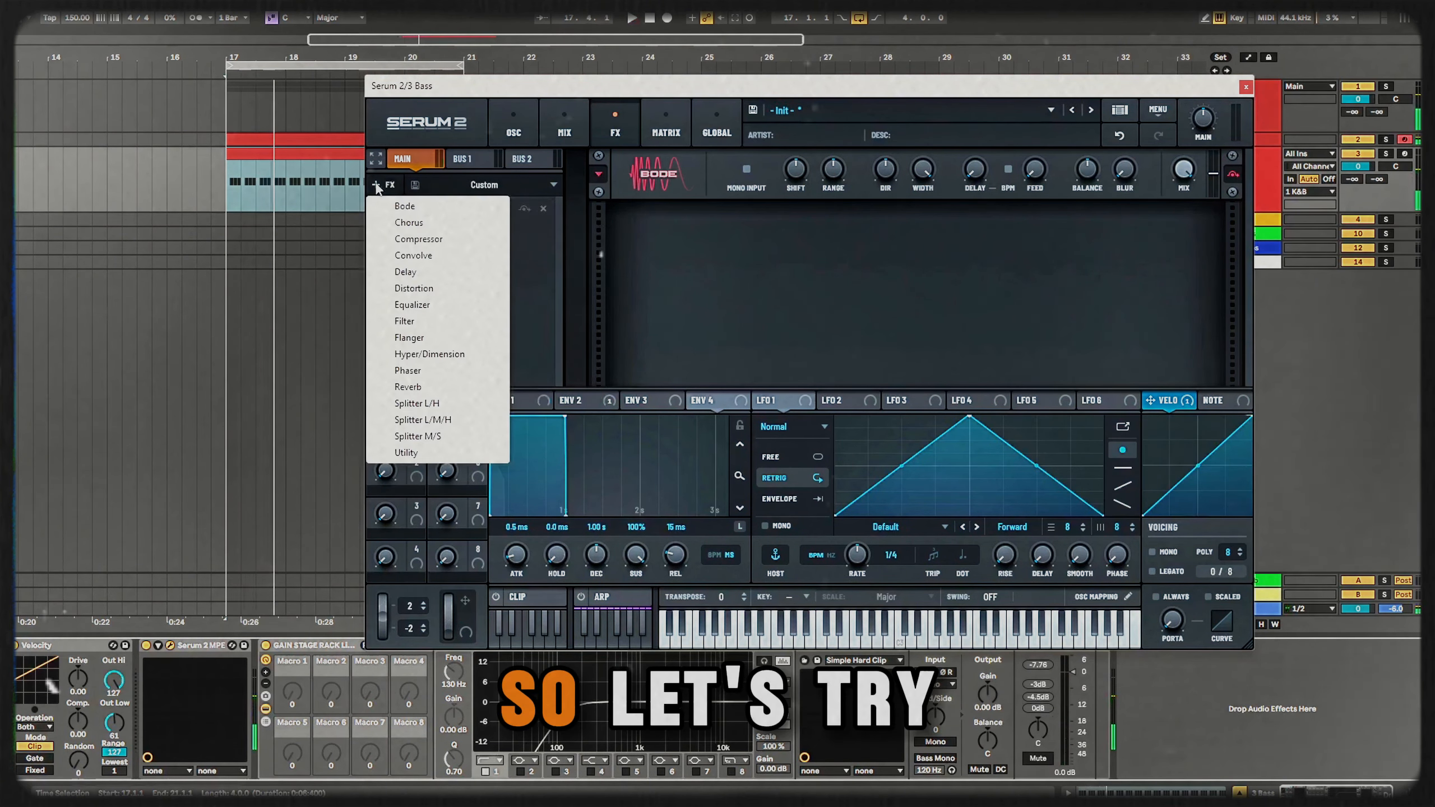
left_click(402, 207)
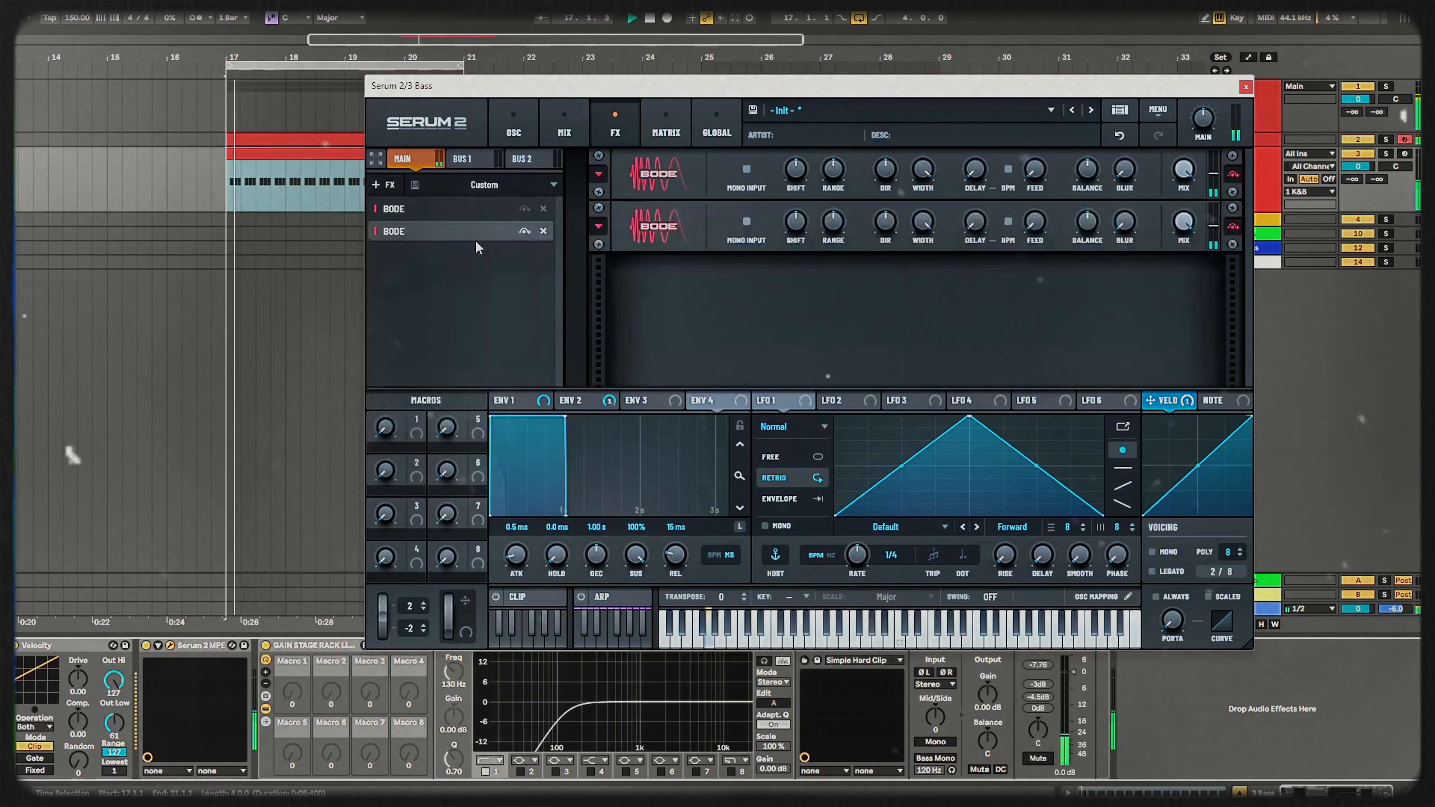
left_click(379, 185)
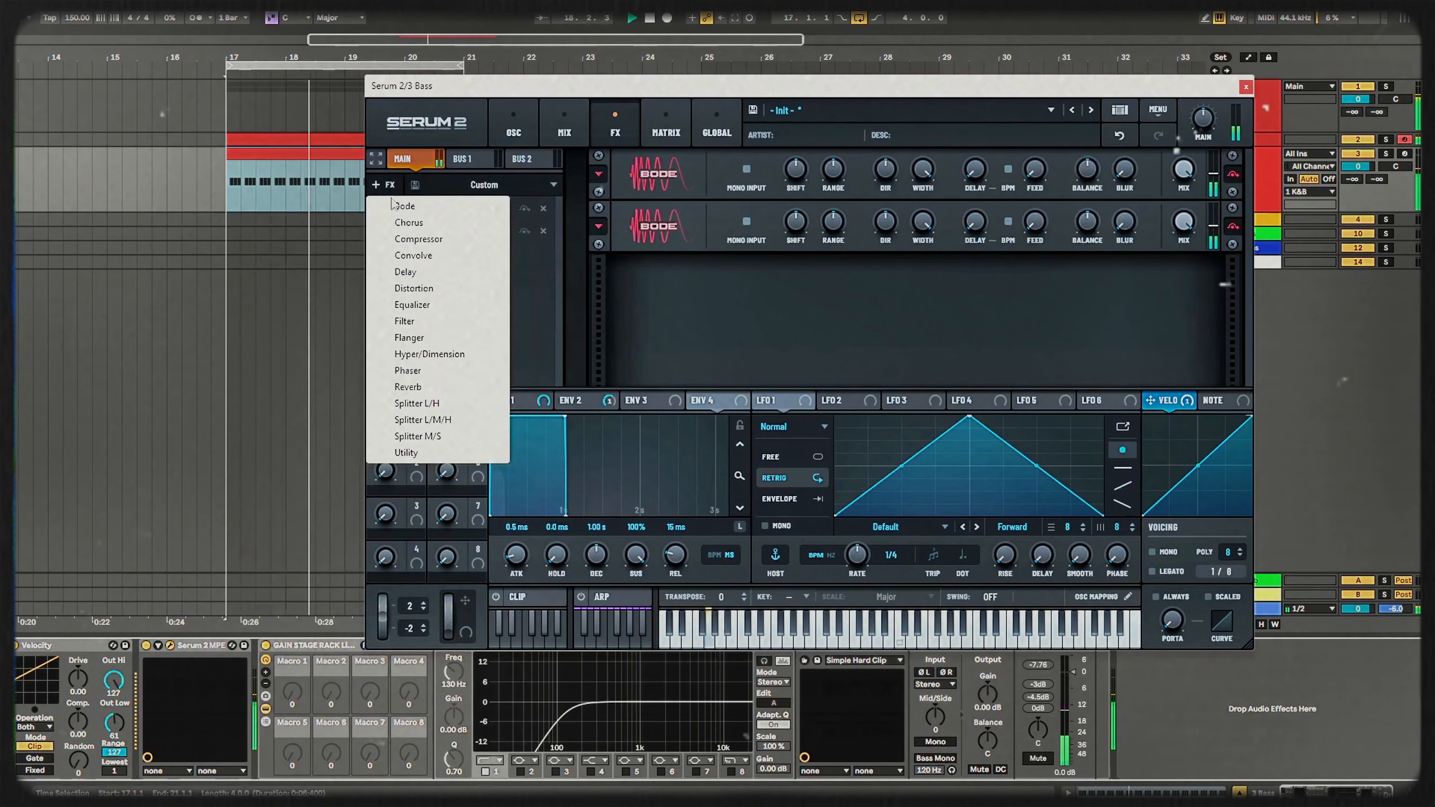
left_click(390, 205)
left_click(385, 186)
left_click(388, 219)
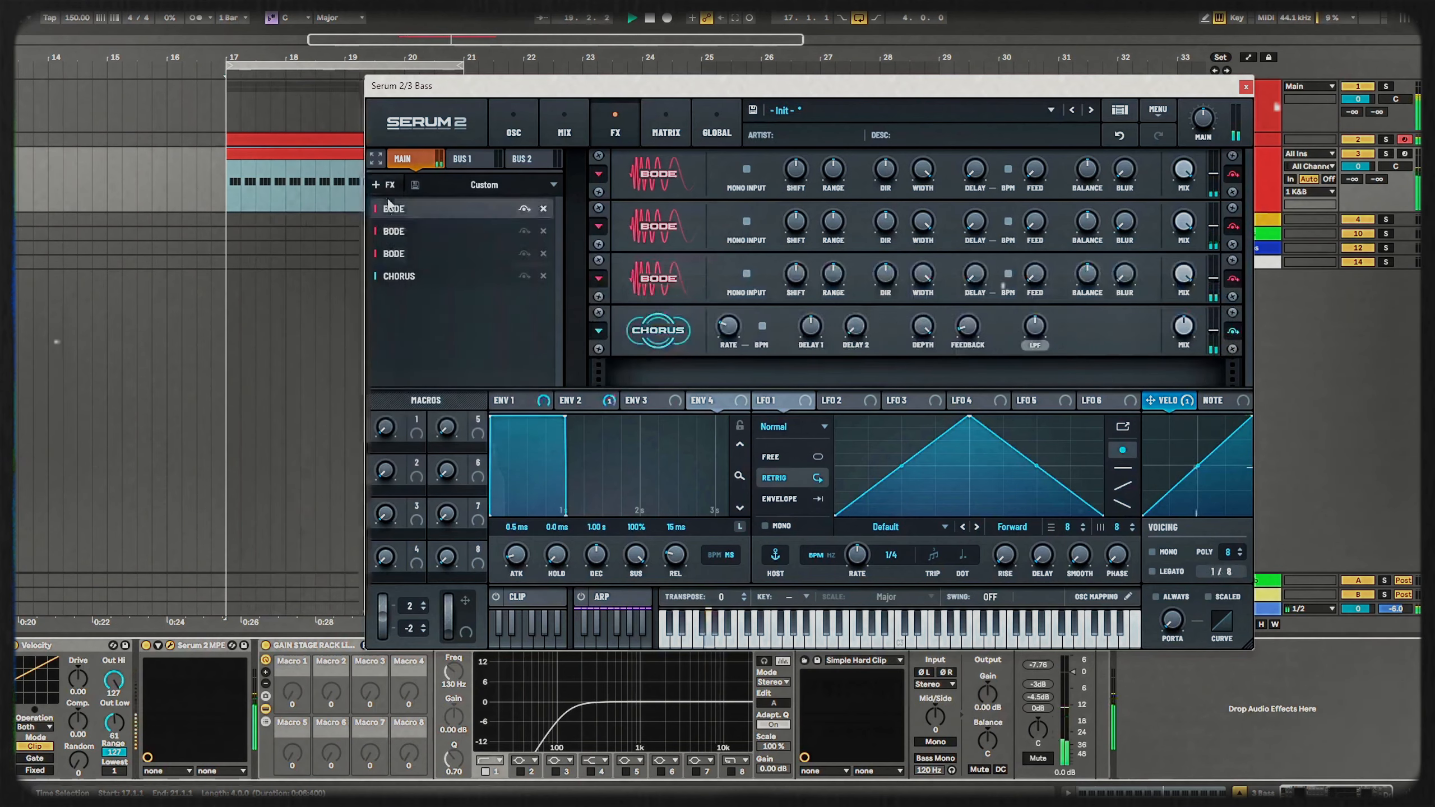
left_click(543, 276)
left_click(384, 185)
left_click(396, 207)
left_click(388, 187)
left_click(399, 206)
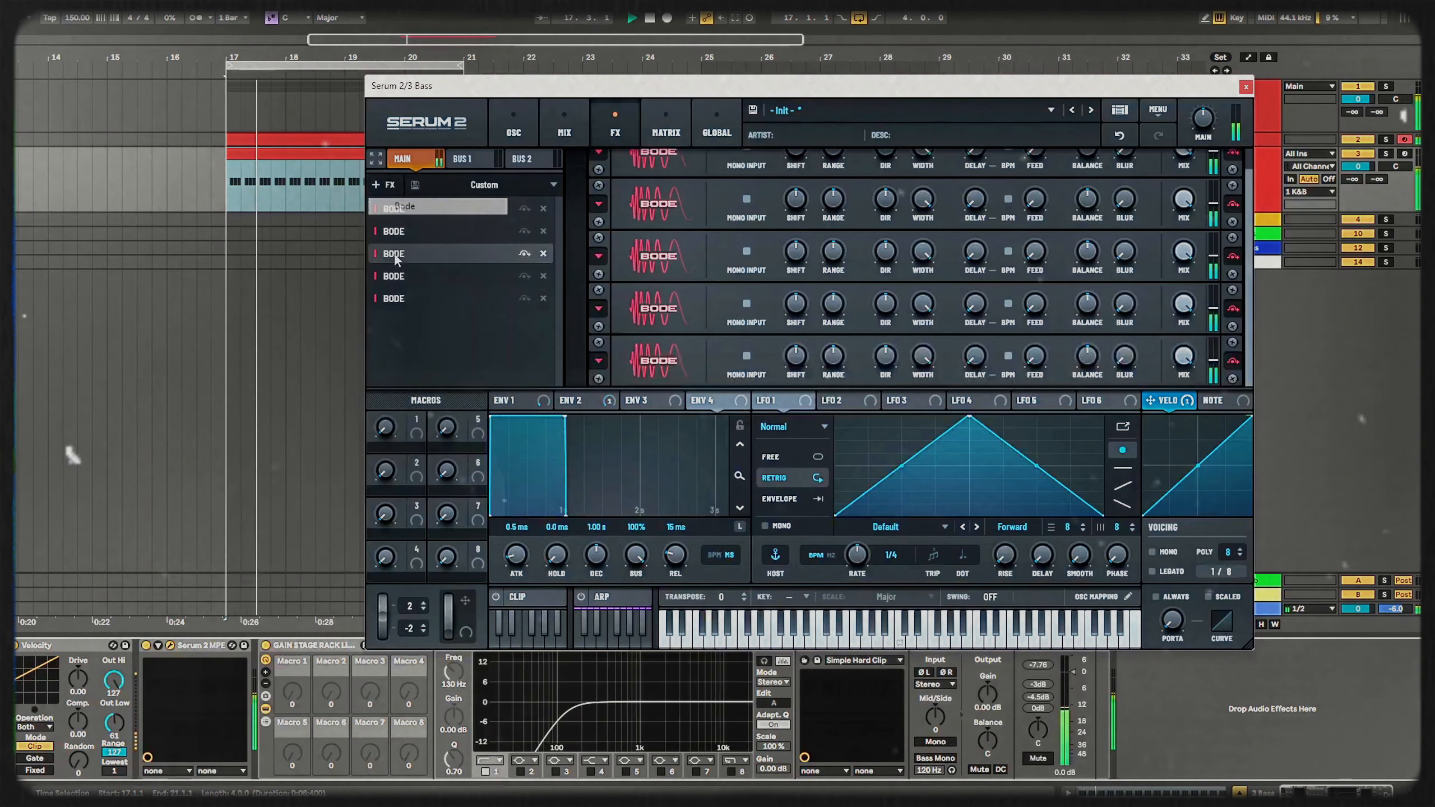
- Remove the four extra Bode effects, keeping only the first one in the chain
left_click(543, 298)
left_click(543, 276)
left_click(543, 253)
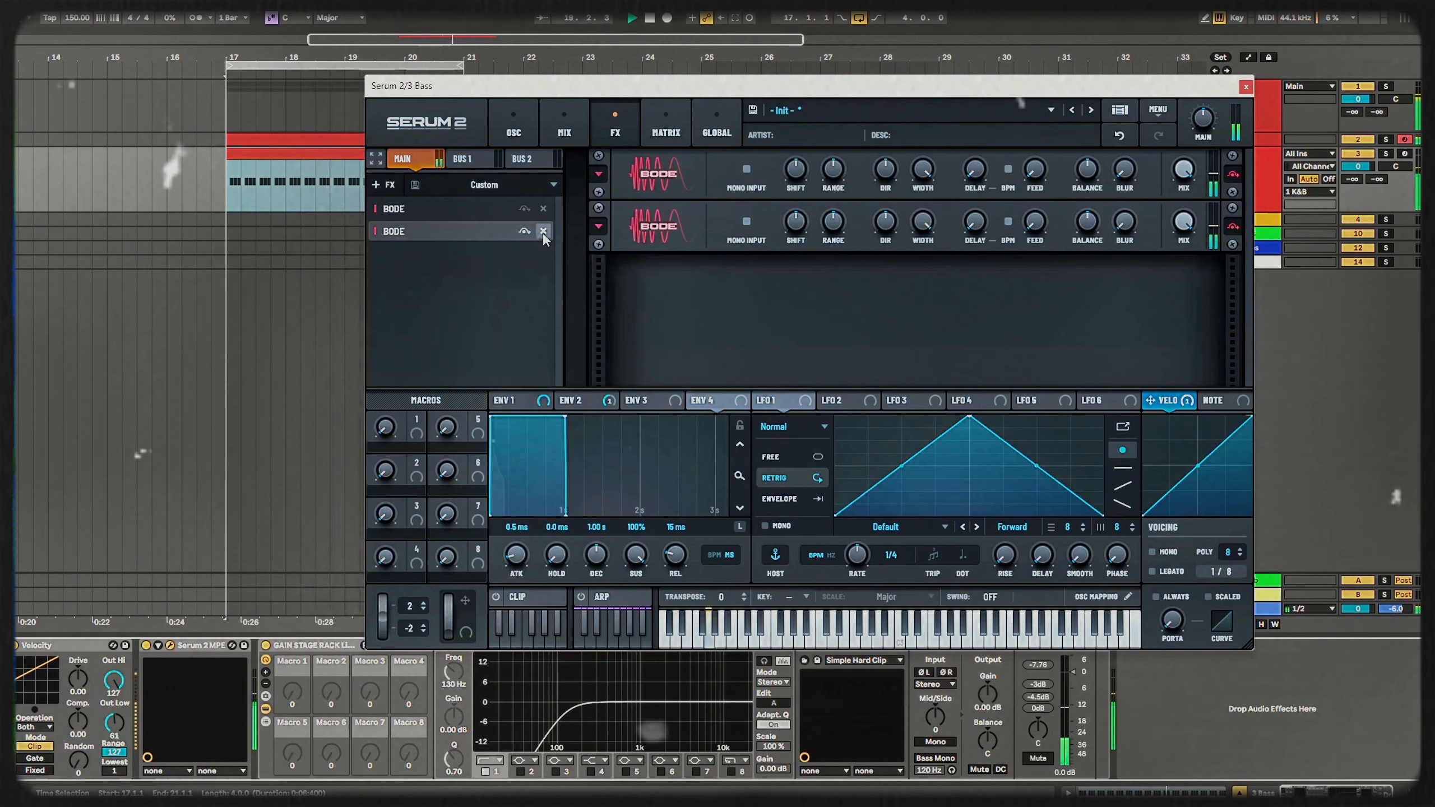
left_click(543, 231)
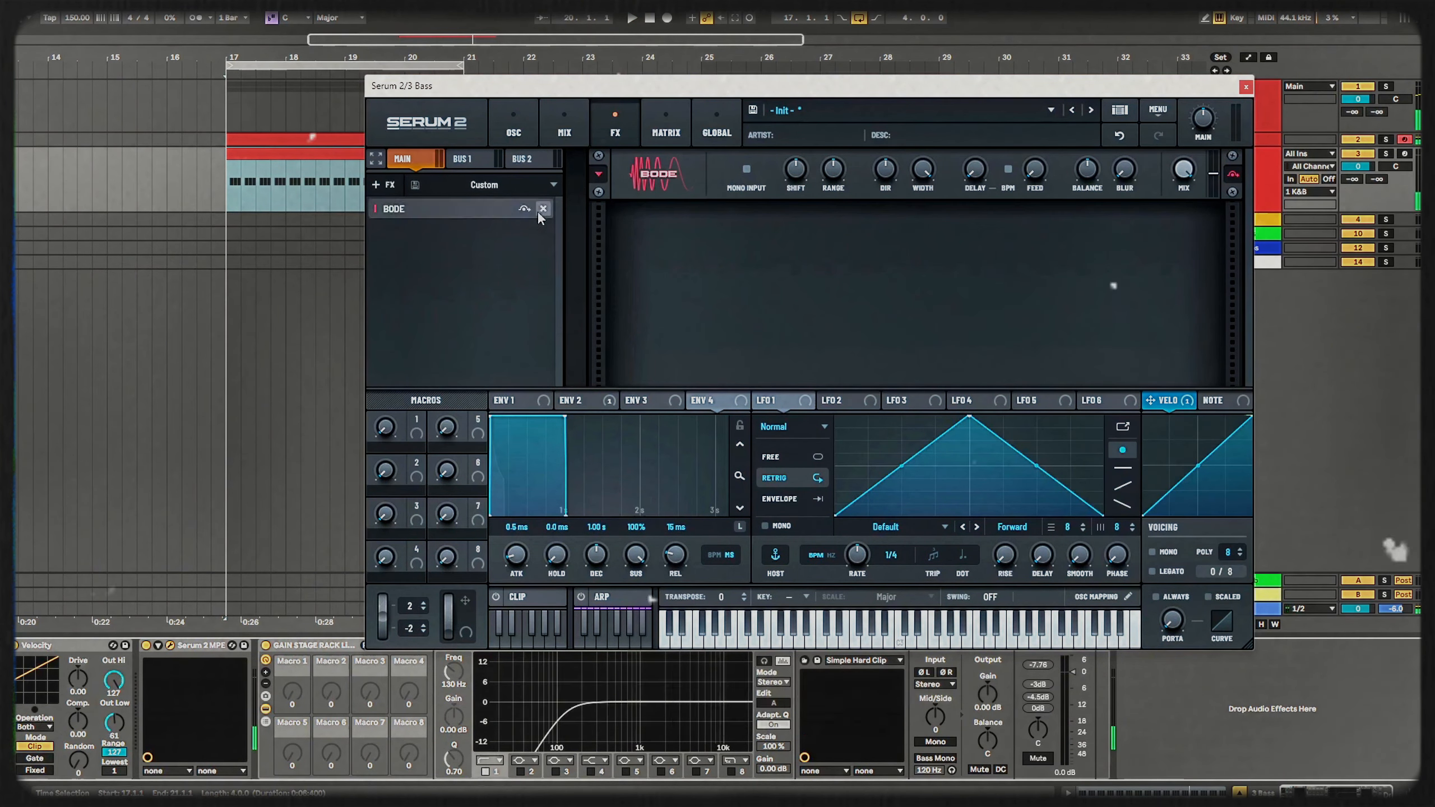
- Add a Splitter L/M/H after the Bode effect, with its crossovers at 259 Hz and 2376 Hz
left_click(383, 185)
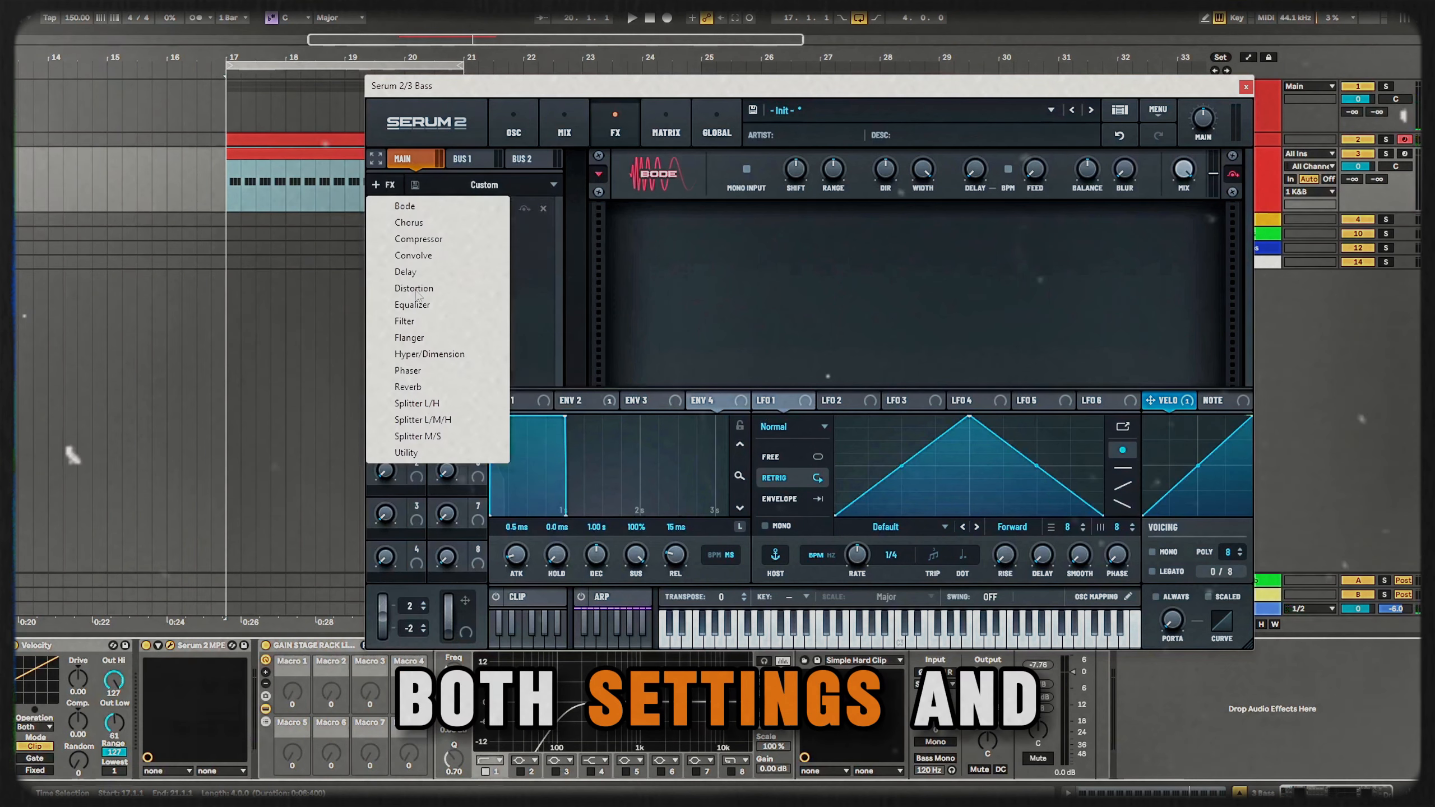
left_click(418, 420)
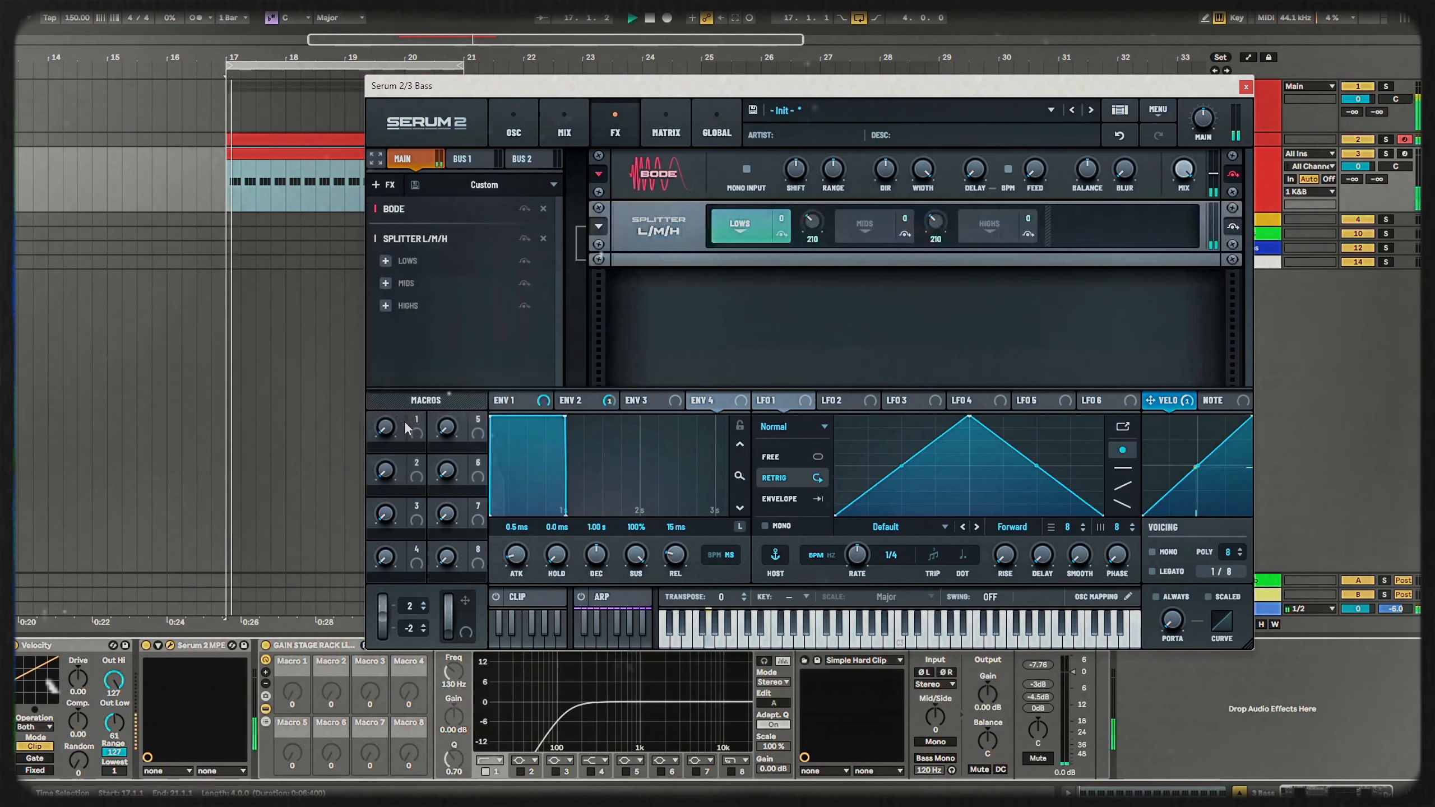
left_click_drag(933, 234, 944, 180)
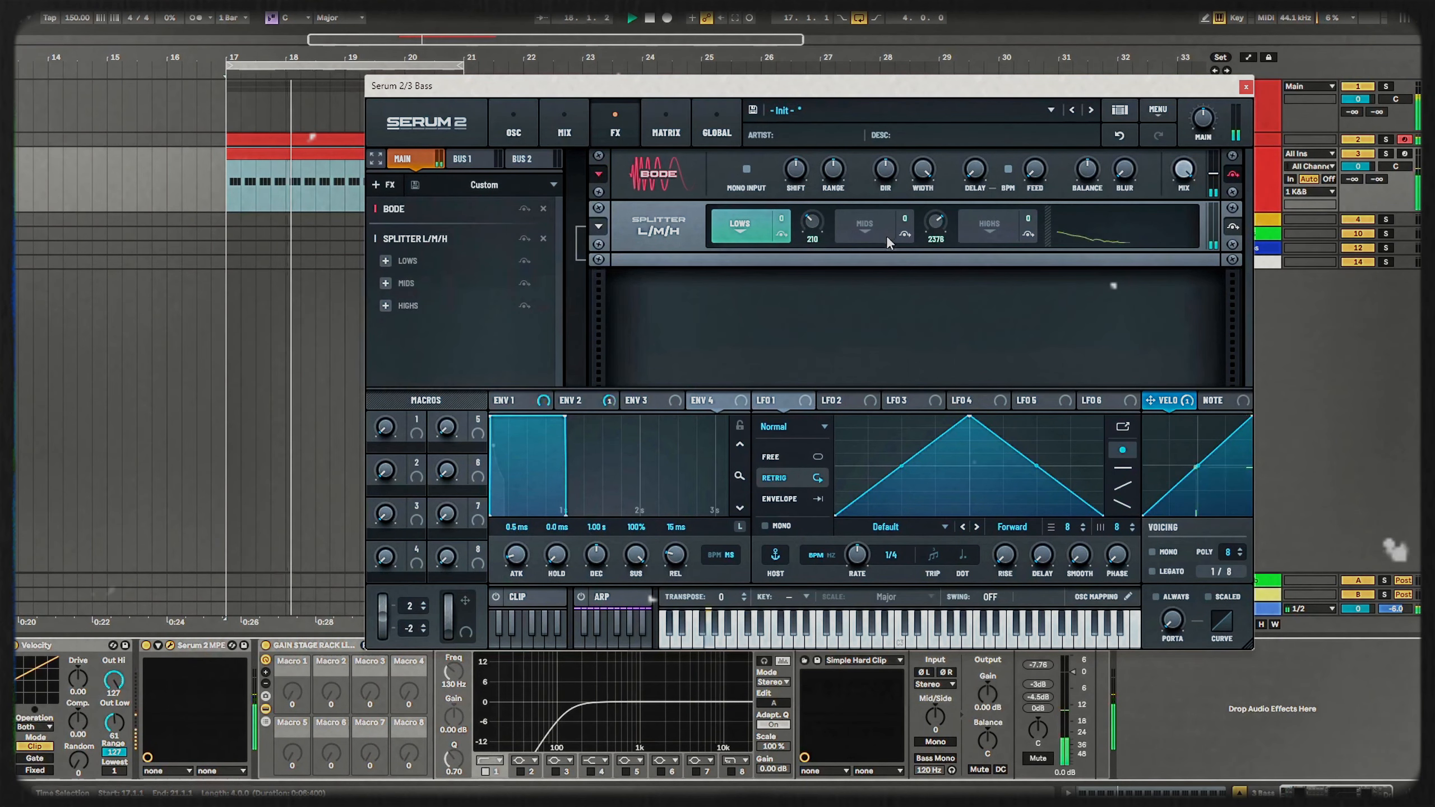
mouse_move(810, 220)
mouse_move(808, 237)
left_mouse_down()
mouse_move(803, 271)
mouse_move(807, 211)
mouse_move(825, 227)
mouse_move(805, 223)
left_mouse_up()
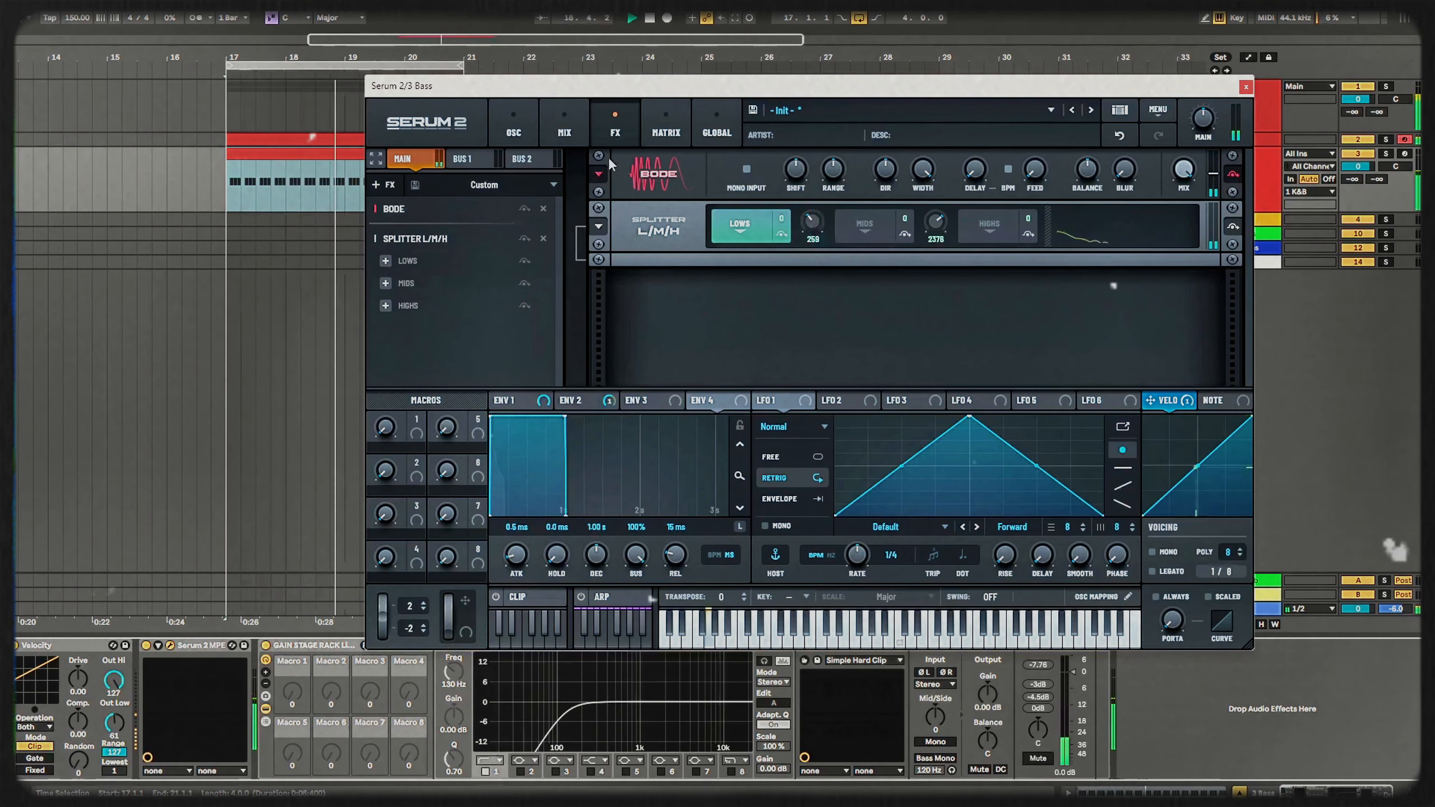
- Bypass the Bode effect and readjust the splitter's low crossover by ear, trying 216 Hz and settling on 259 Hz
left_click(524, 209)
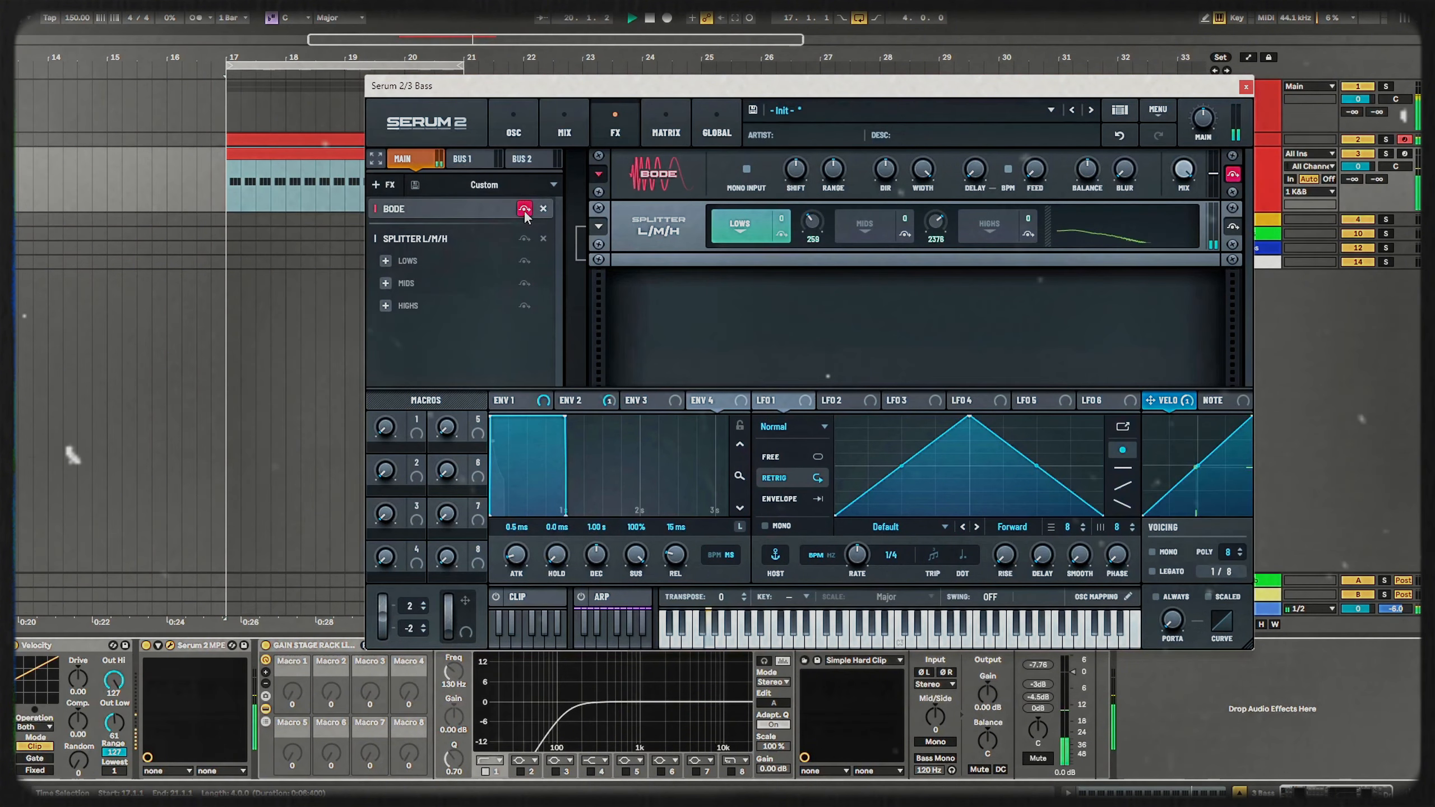
left_click_drag(820, 234, 813, 237)
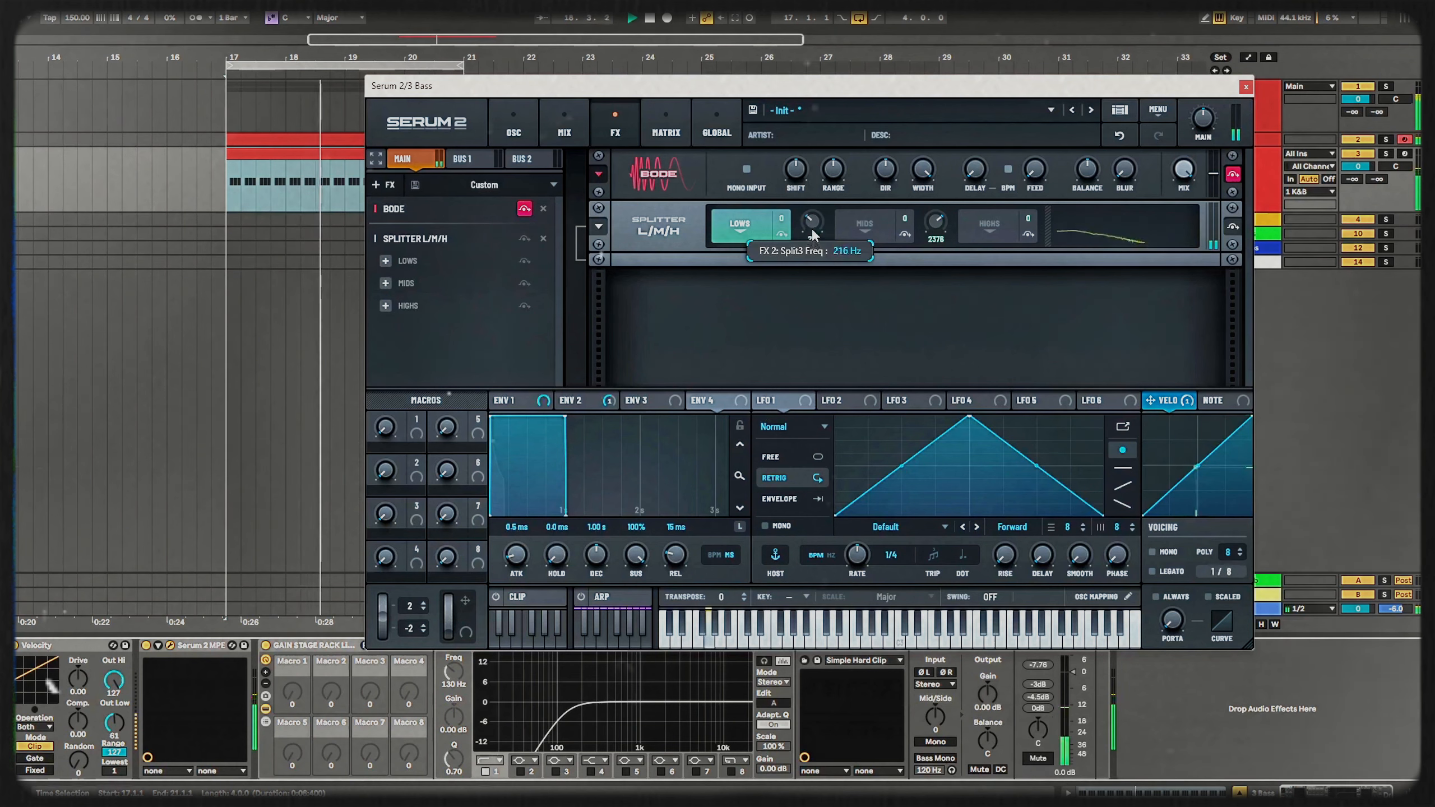
double_click(811, 227)
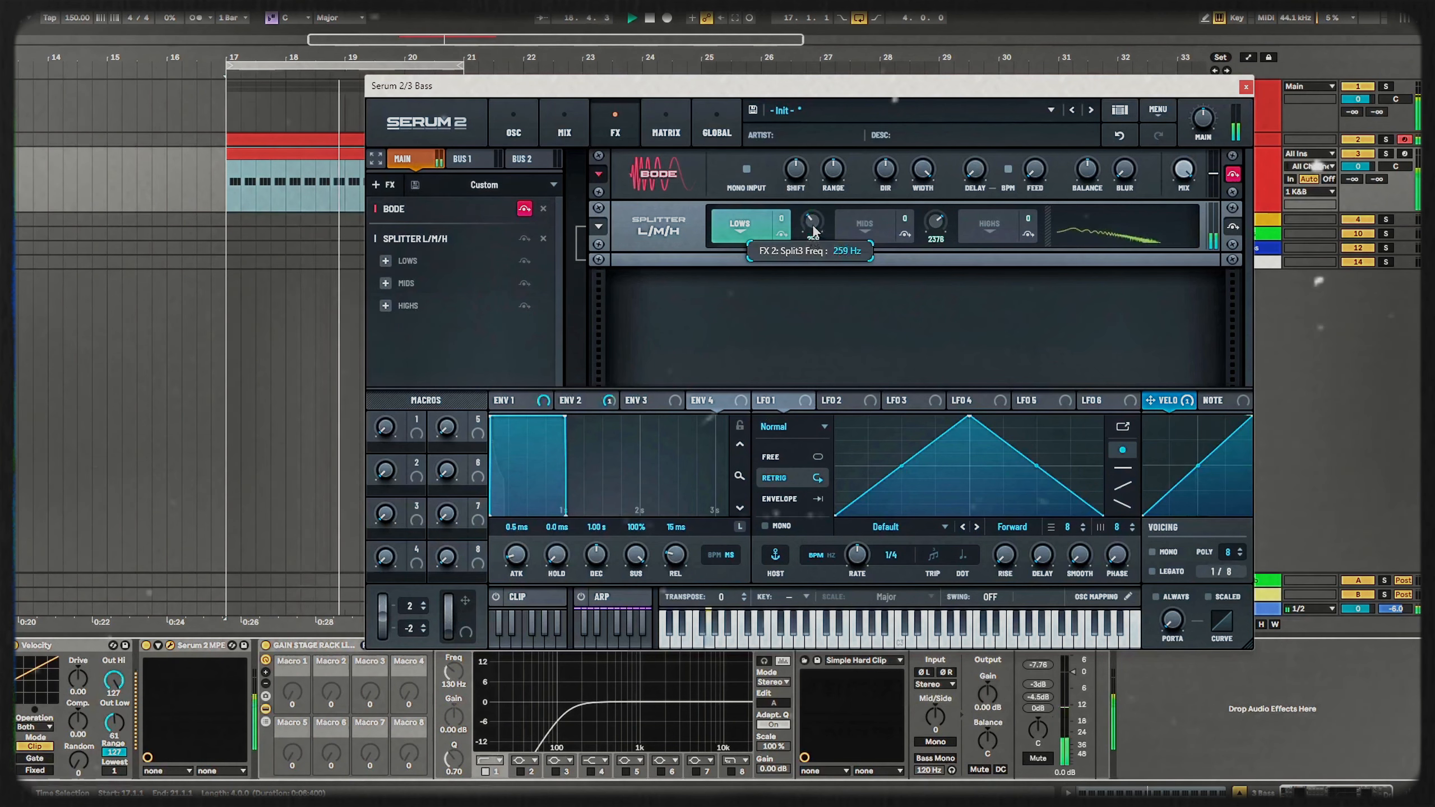
- Compare the sound with the Bode effect bypassed, leave it enabled, and add a Distortion effect to the splitter's mids band
left_click(523, 209)
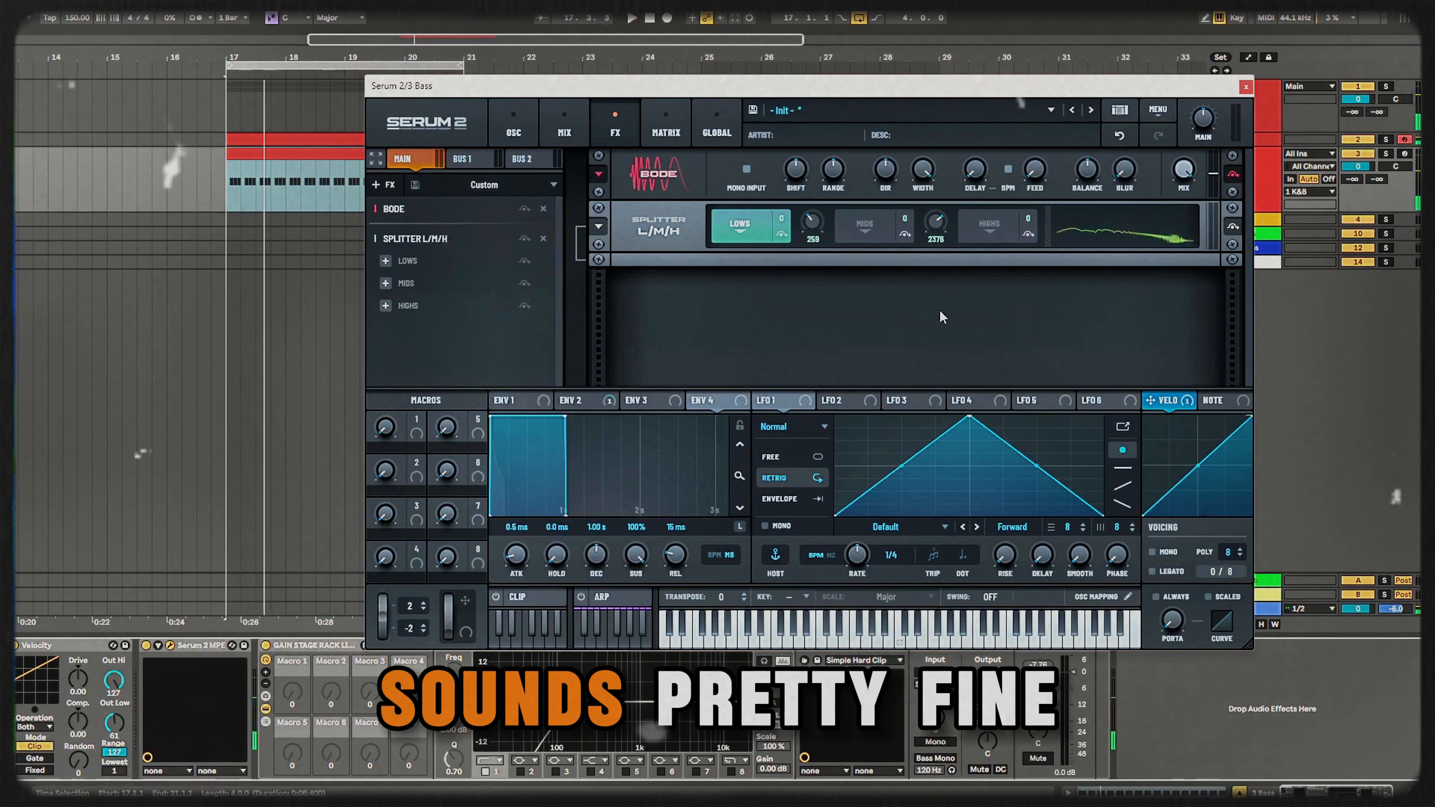
left_click(1233, 176)
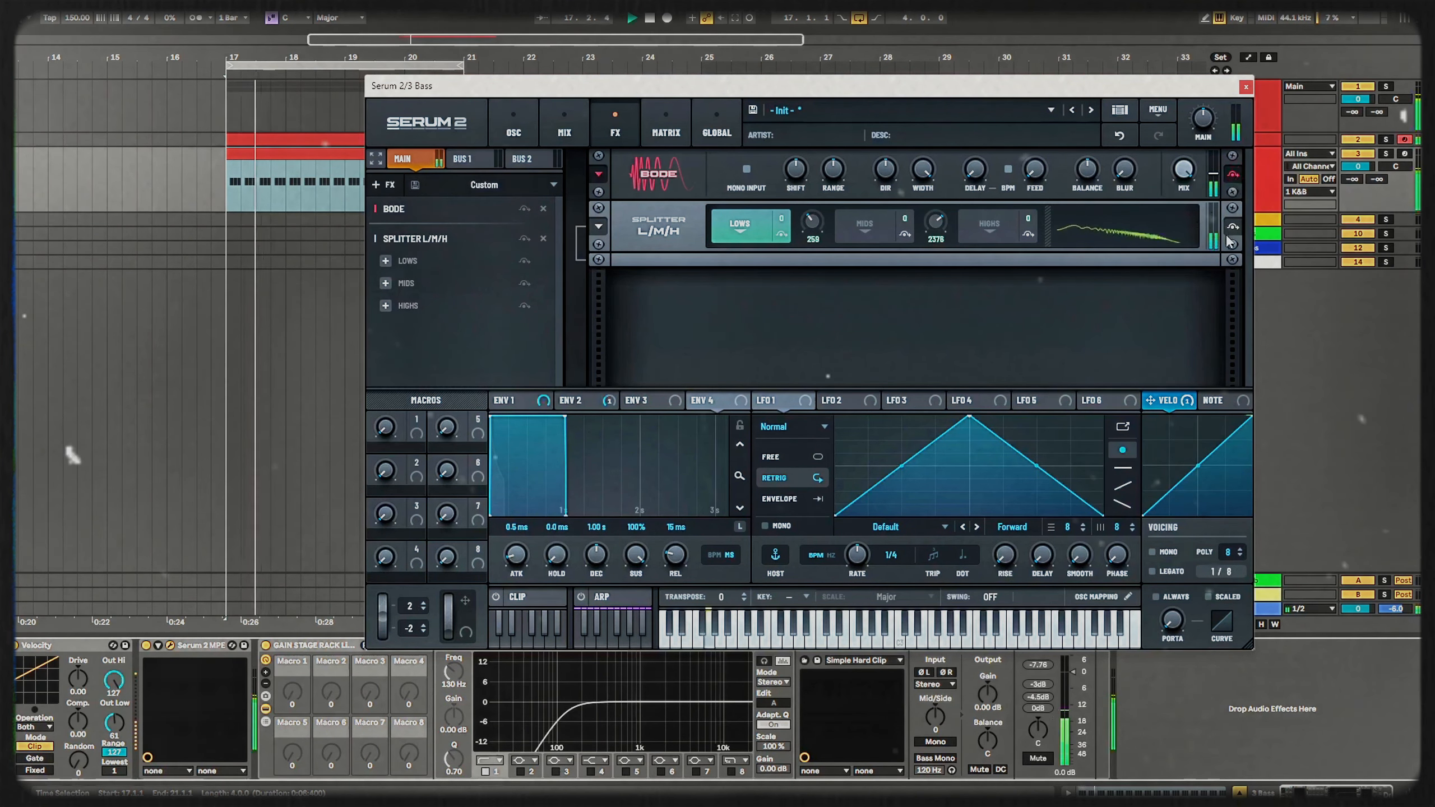
left_click(403, 285)
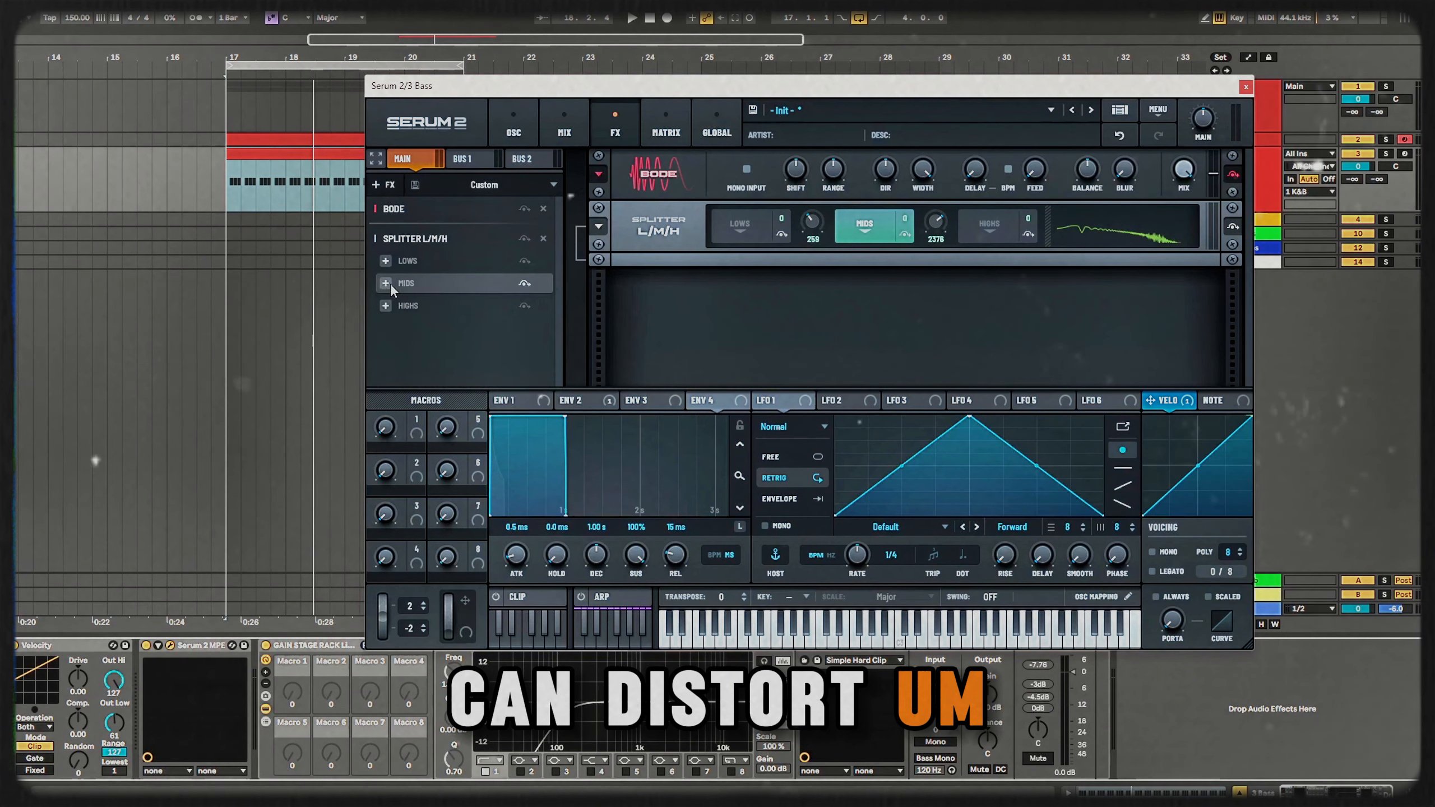
left_click(385, 282)
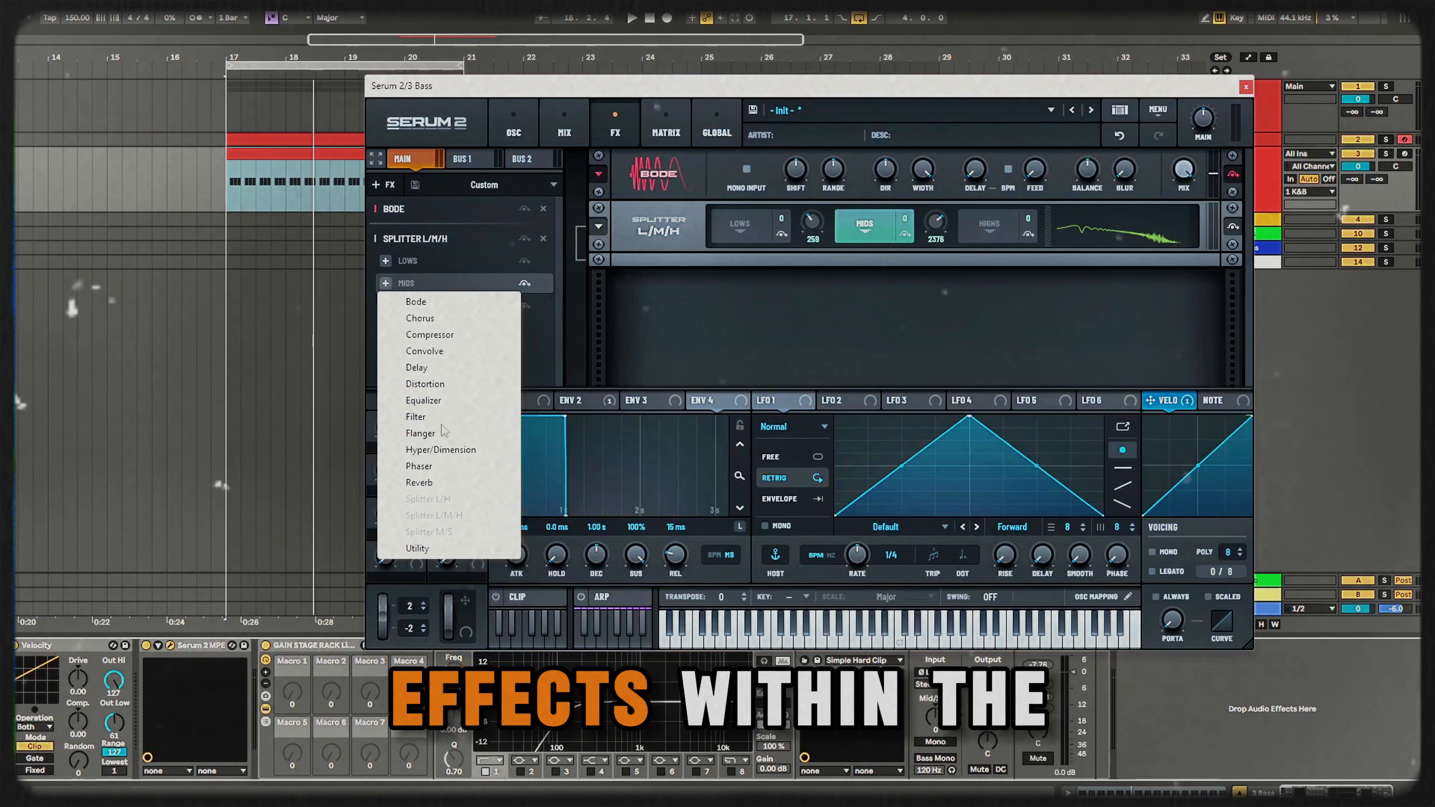
left_click(424, 384)
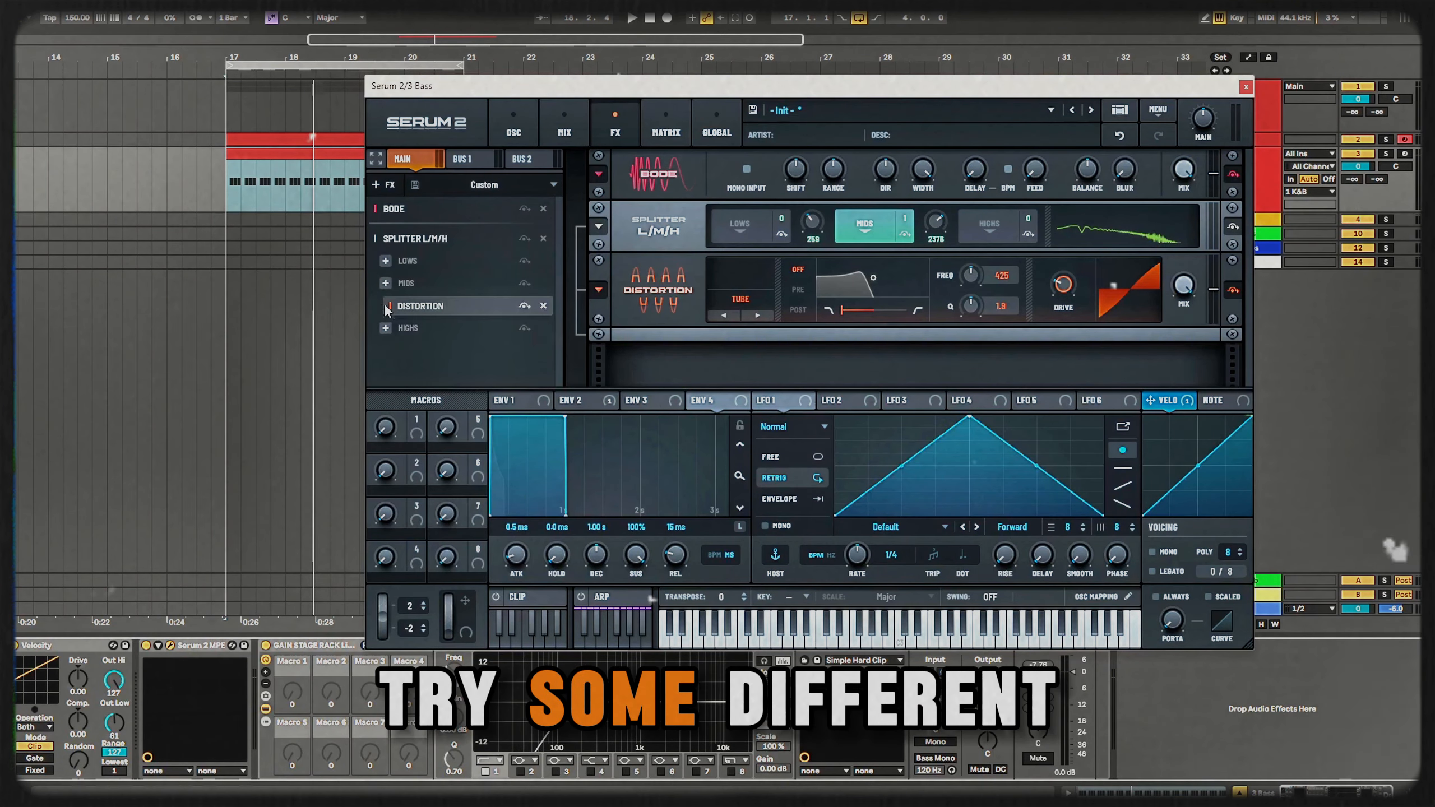
- Try the mids distortion with Tube at about 44% drive, Hardclip, and Soft Sat. at different drive amounts
left_click_drag(1058, 290, 1058, 275)
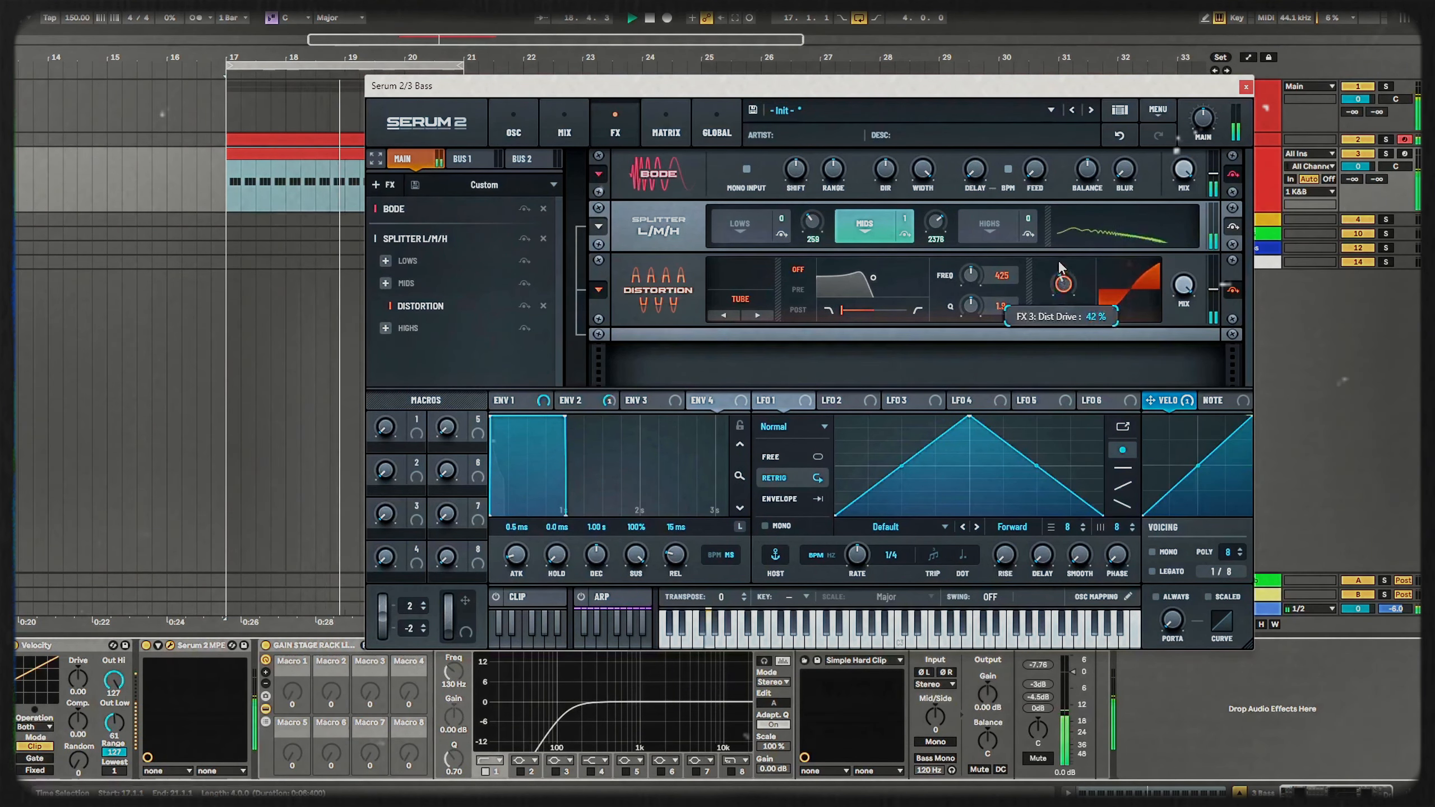
left_click_drag(1061, 284, 1034, 267)
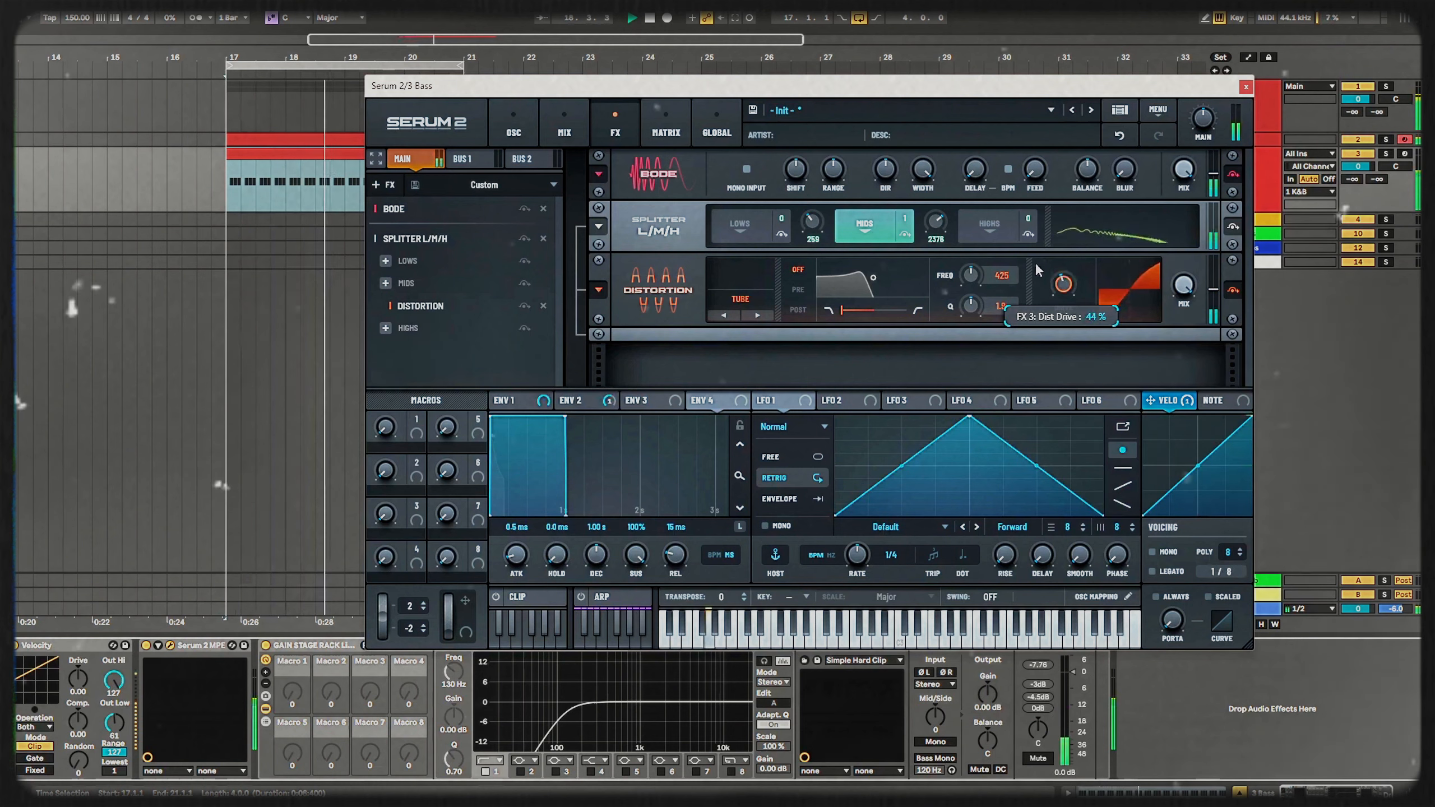
left_click(757, 315)
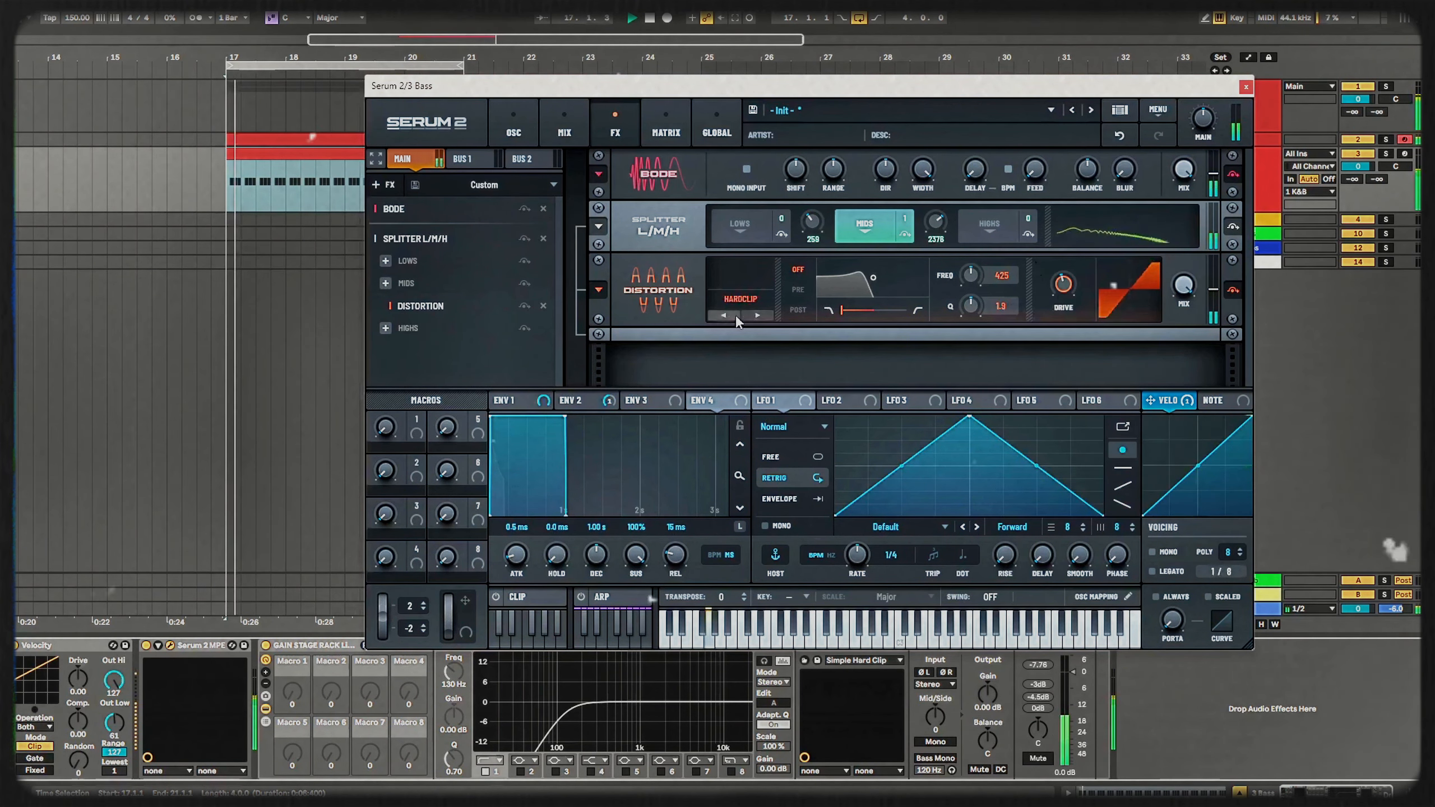
left_click(726, 315)
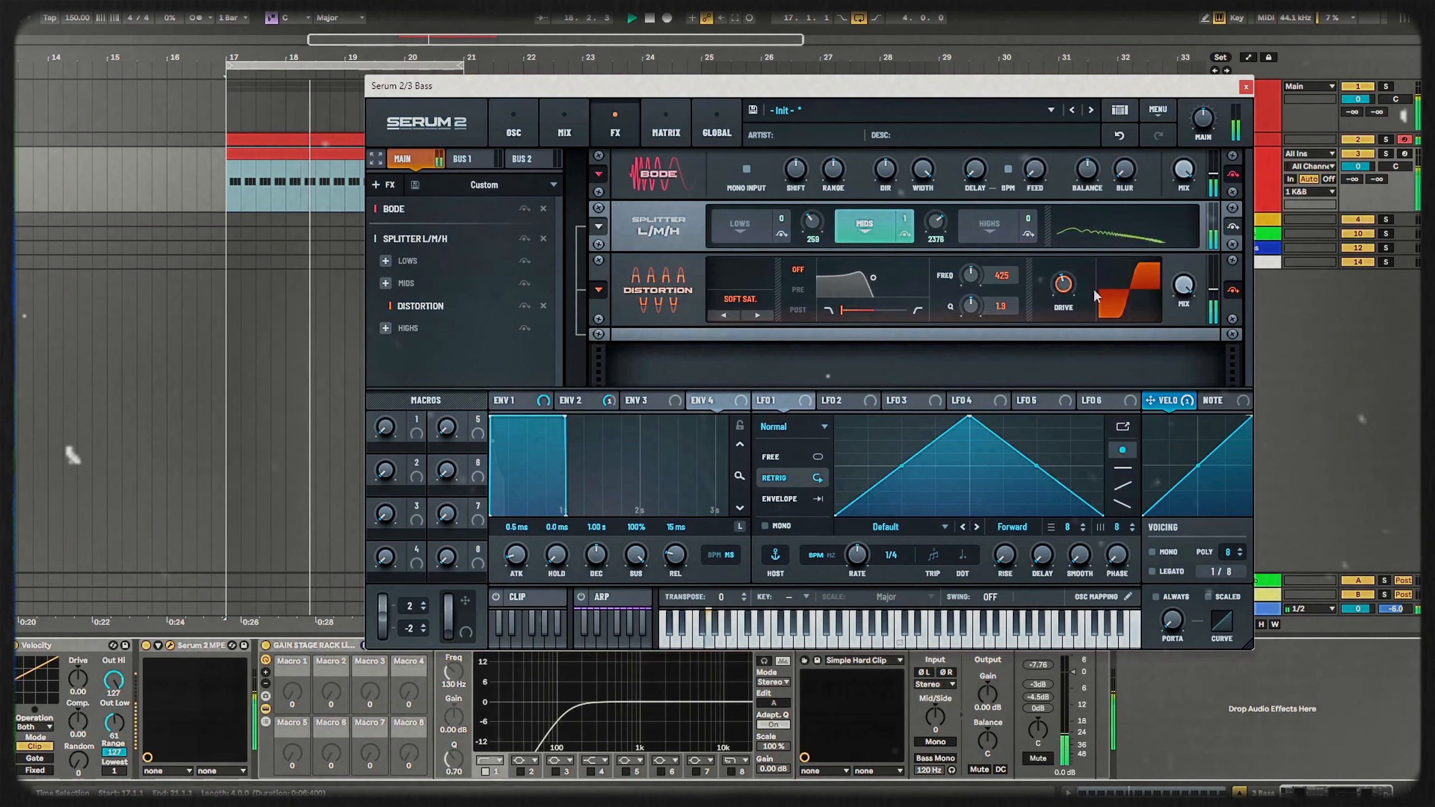
left_click_drag(1042, 305, 1036, 301)
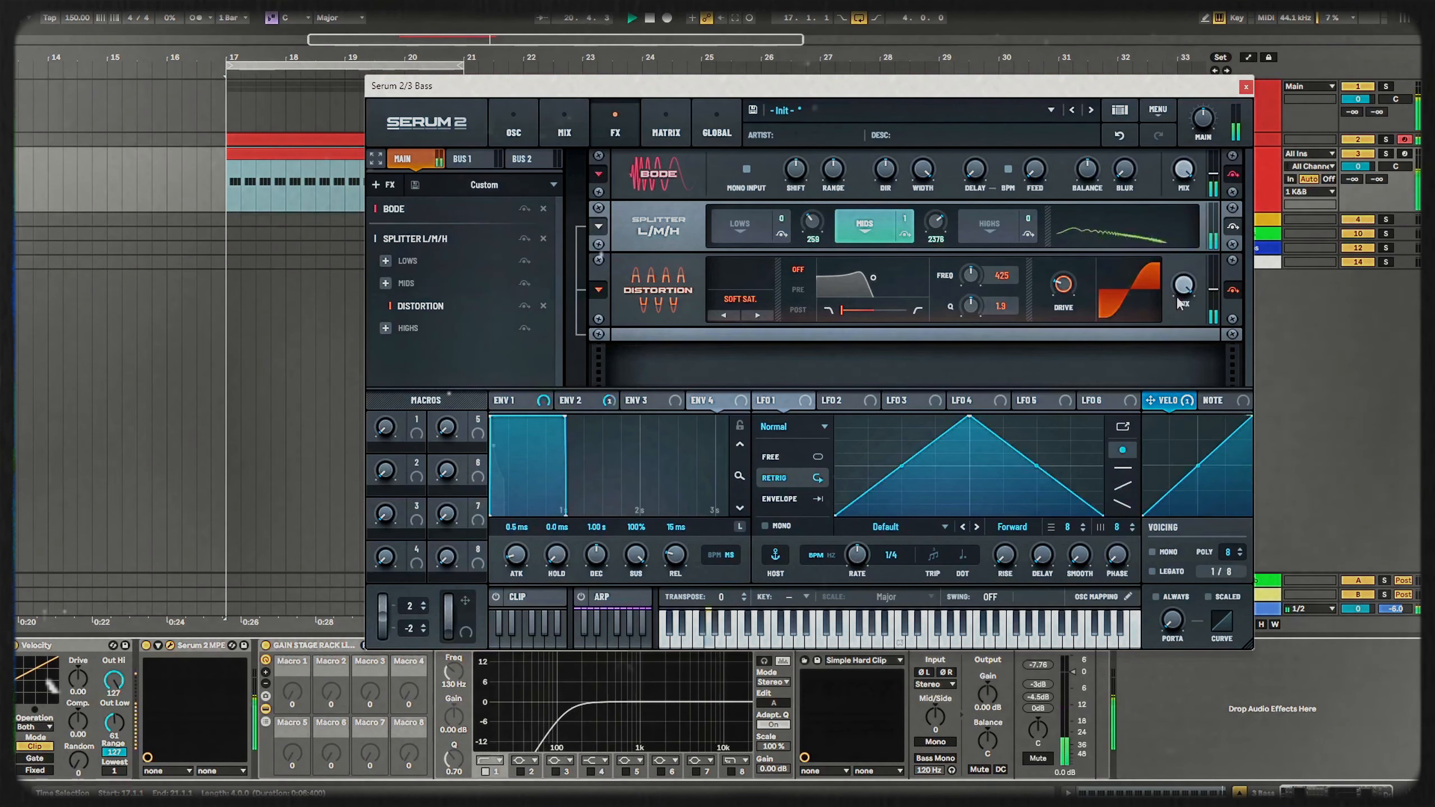
left_click_drag(1162, 348, 1163, 270)
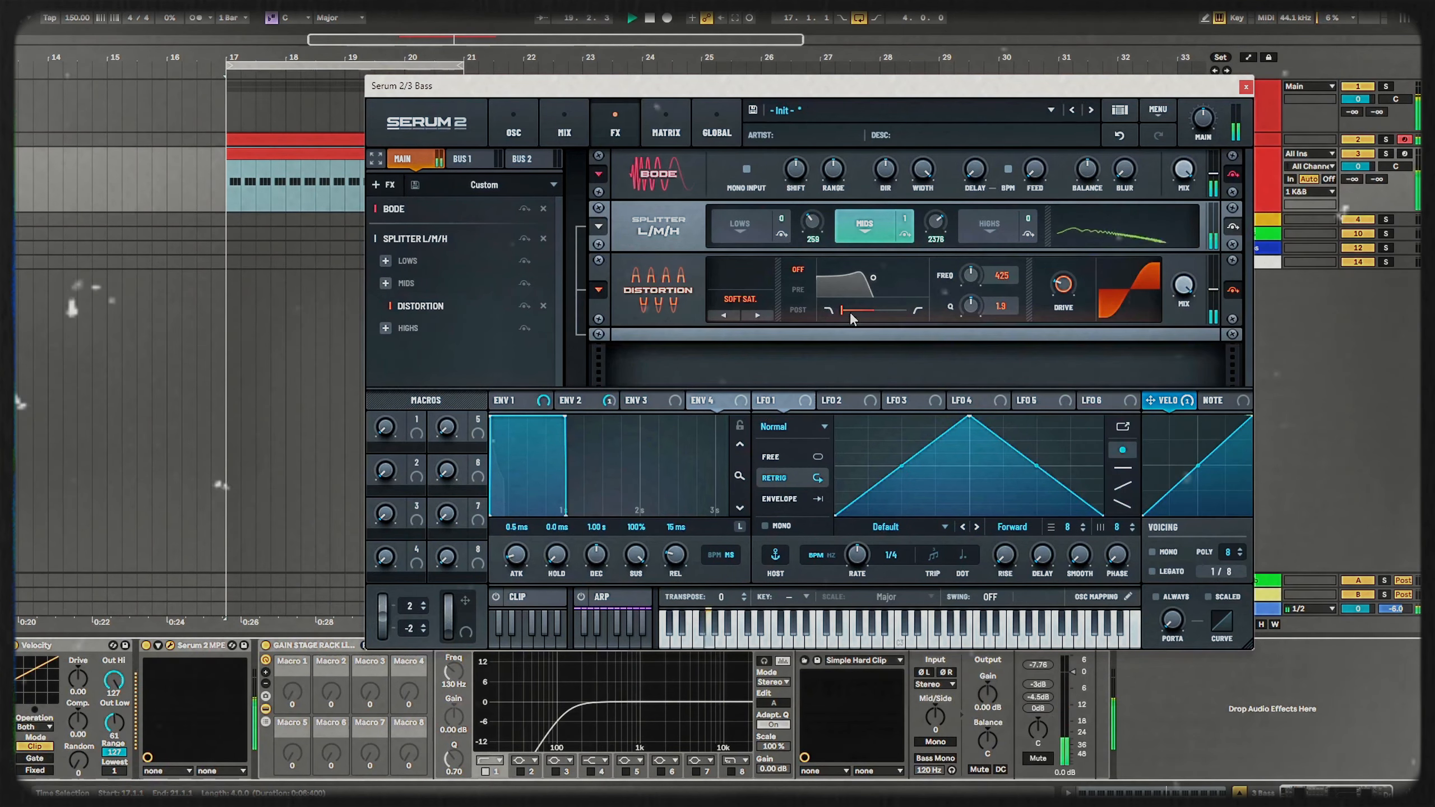
- Try the mids distortion's filter in pre and post positions, set it to 22050 Hz with Q 0.8, and switch it off
left_click(798, 289)
left_click_drag(847, 311, 1051, 314)
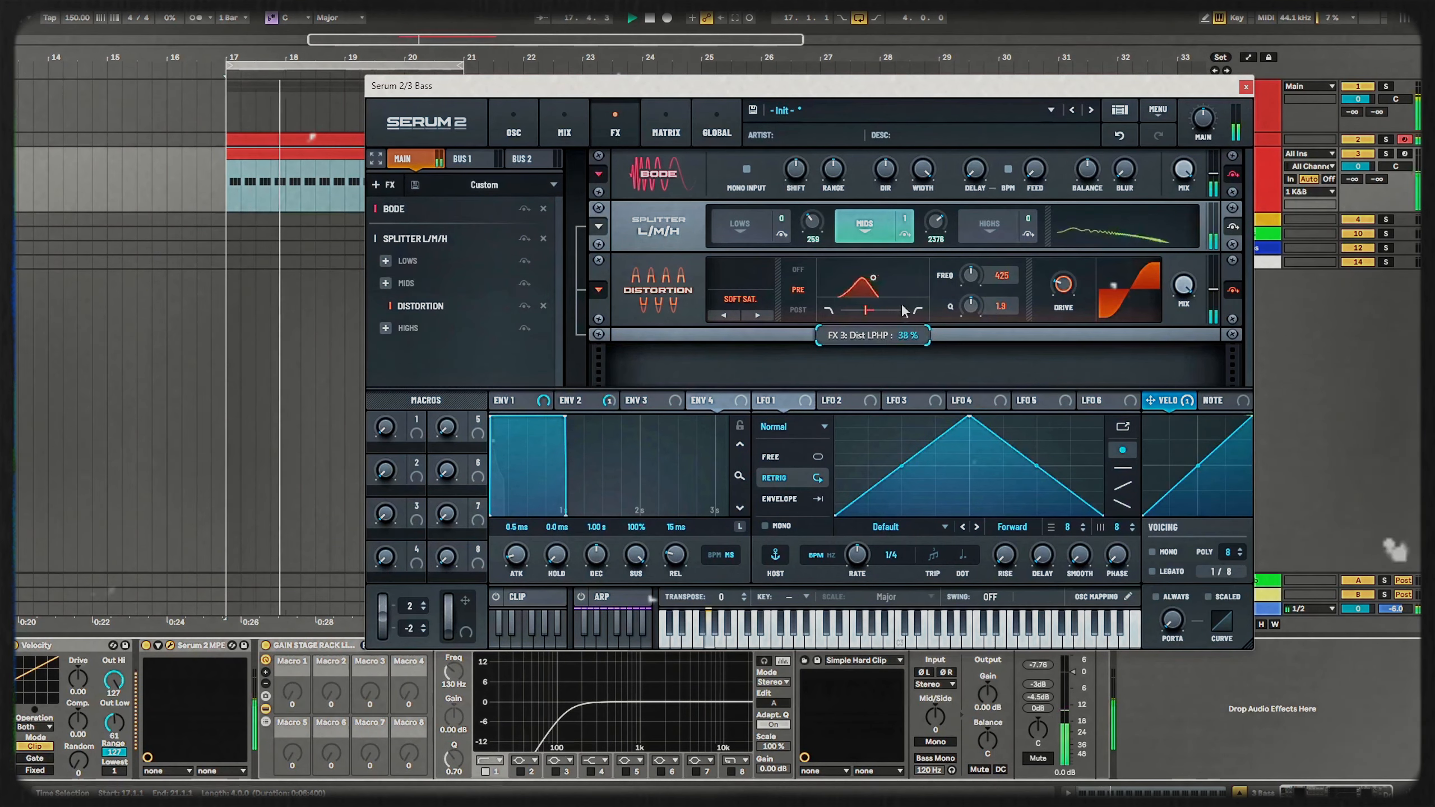
left_click_drag(904, 308, 793, 310)
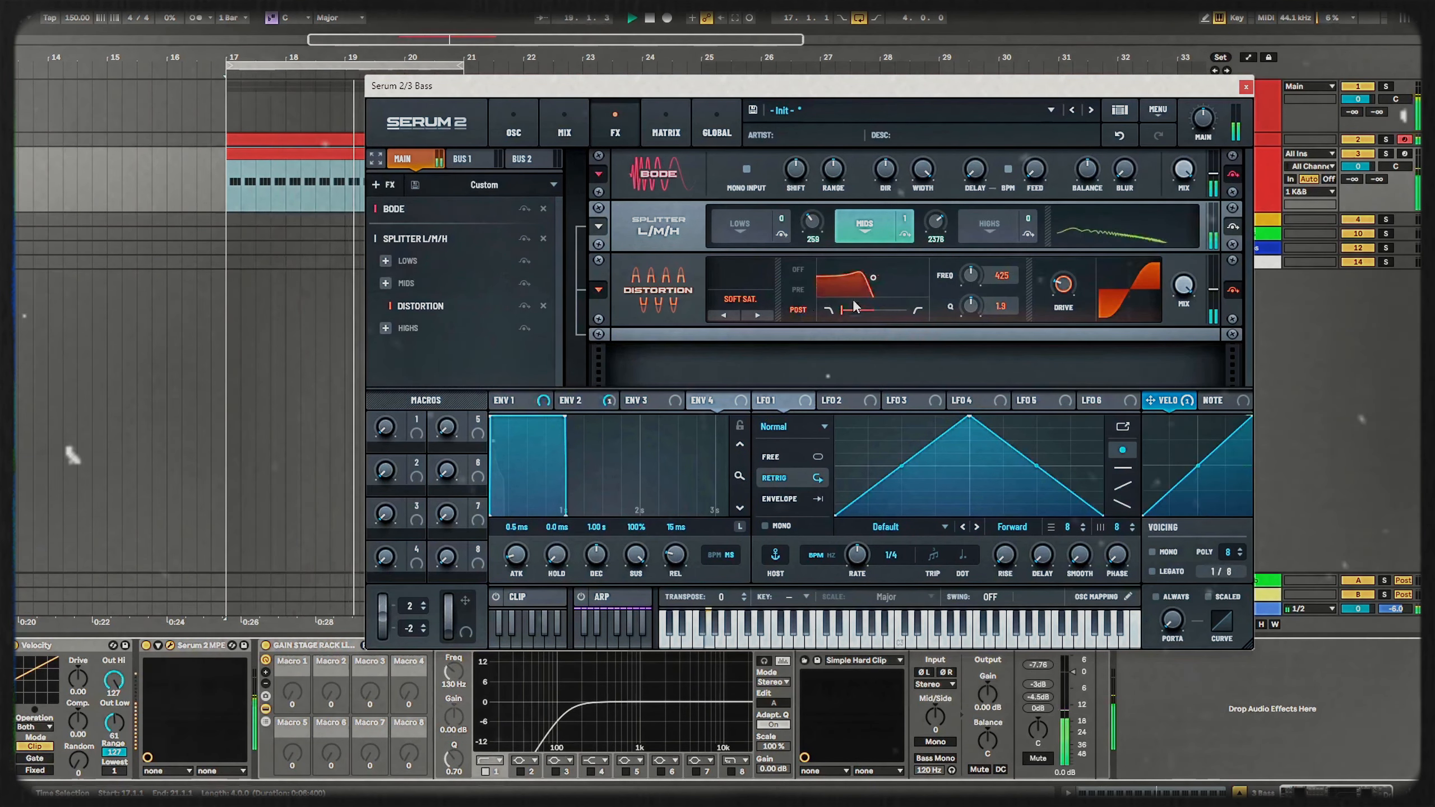
left_click_drag(929, 291, 961, 287)
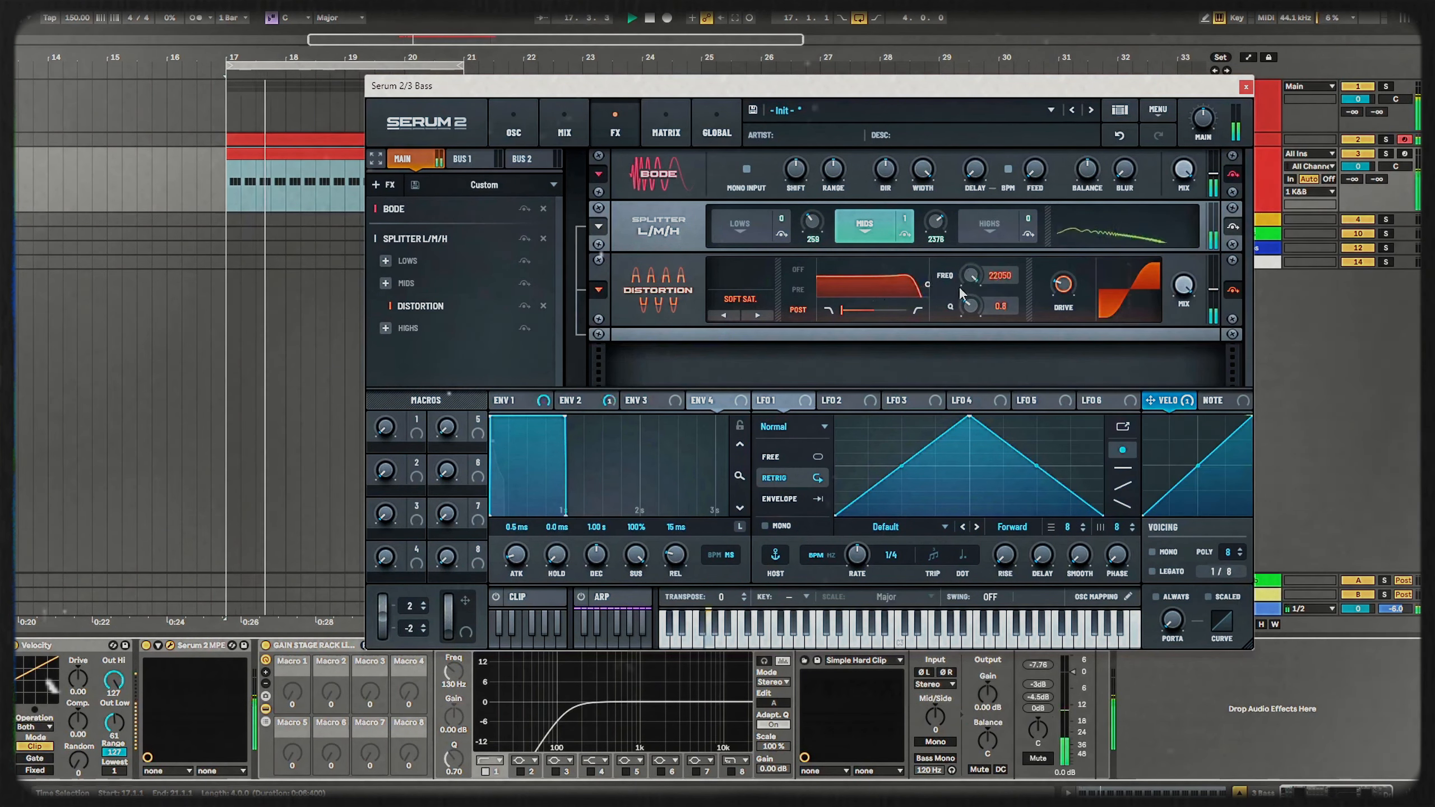
left_click(799, 269)
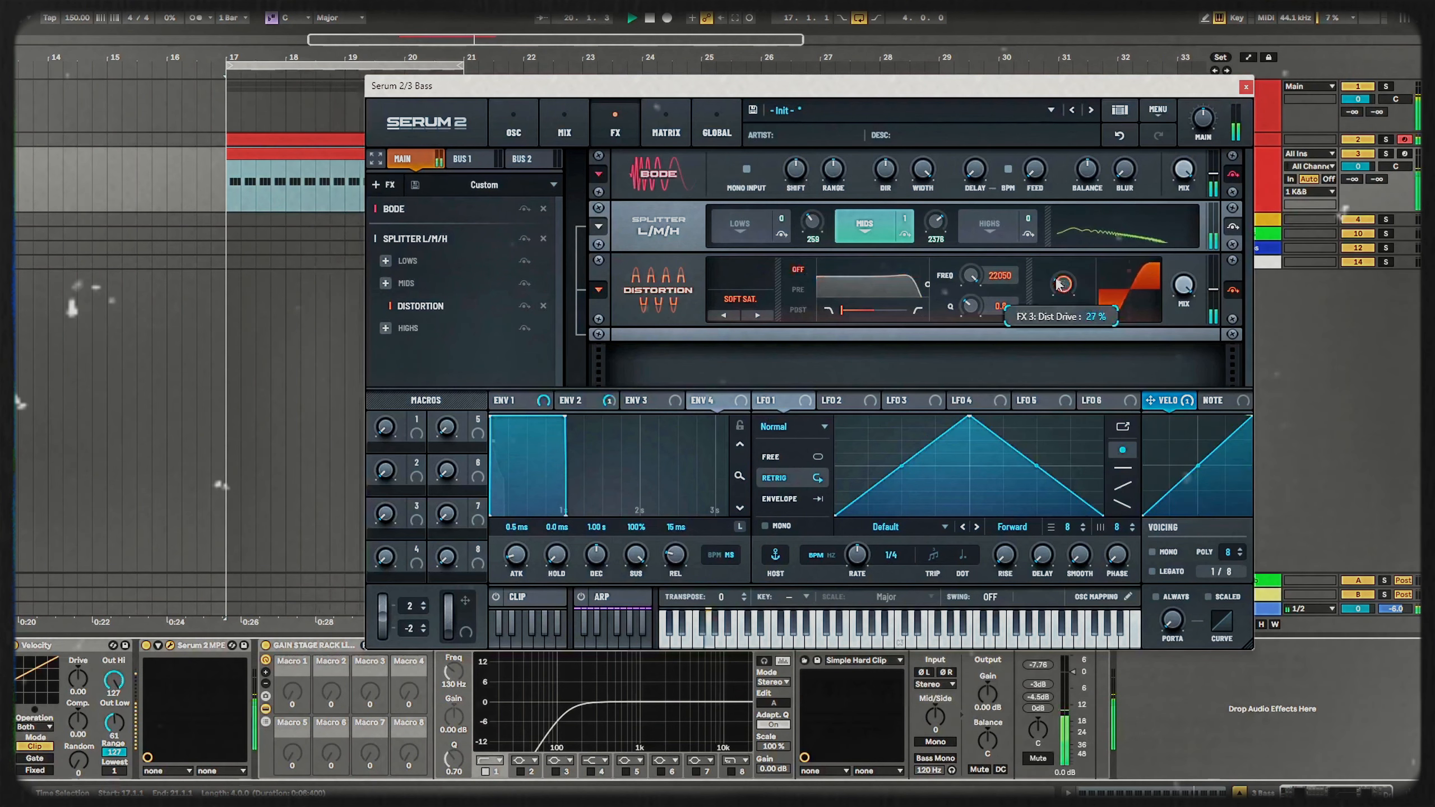
- Audition Overdrive on the mids distortion, return it to Tube, and readjust its drive by ear
left_click(723, 315)
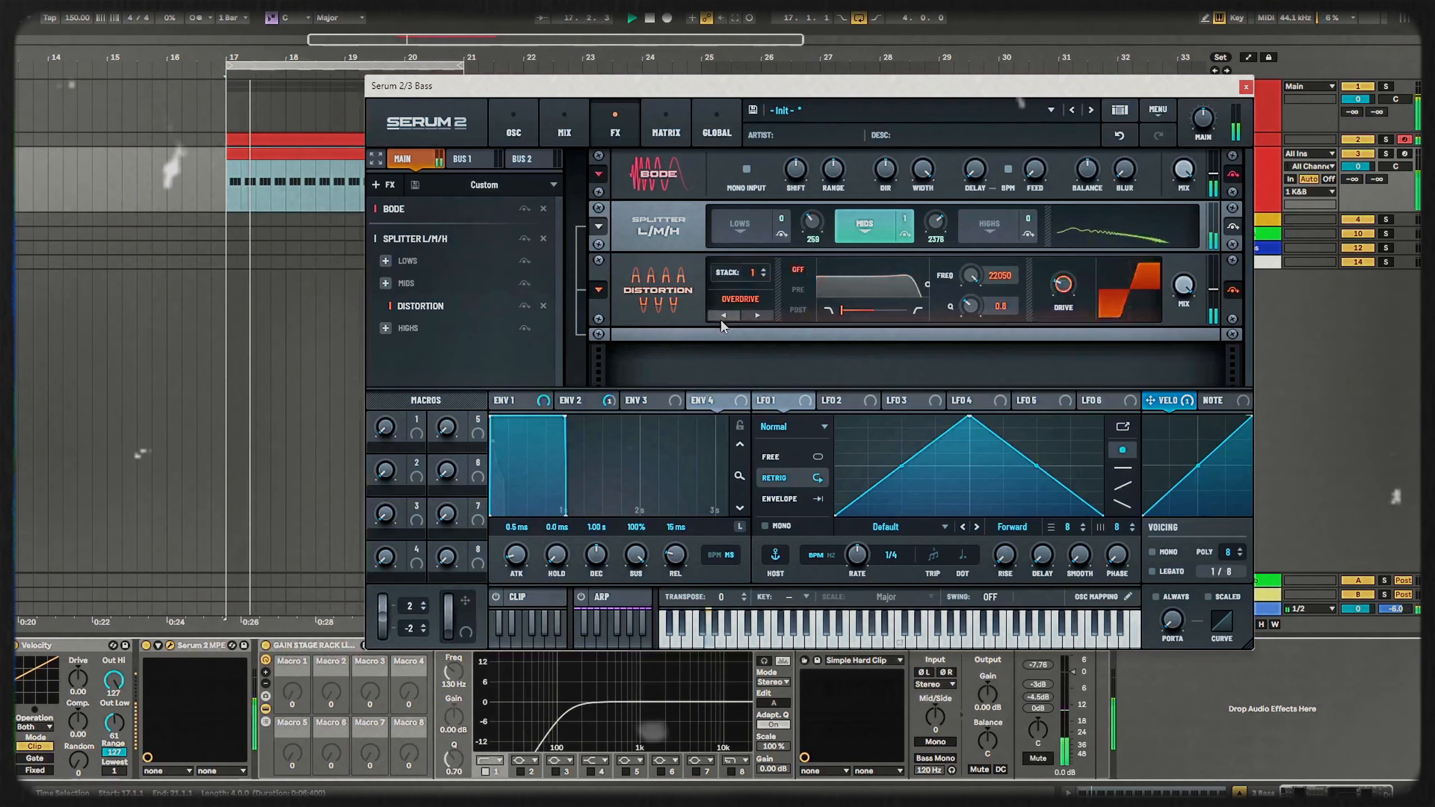
left_click(746, 319)
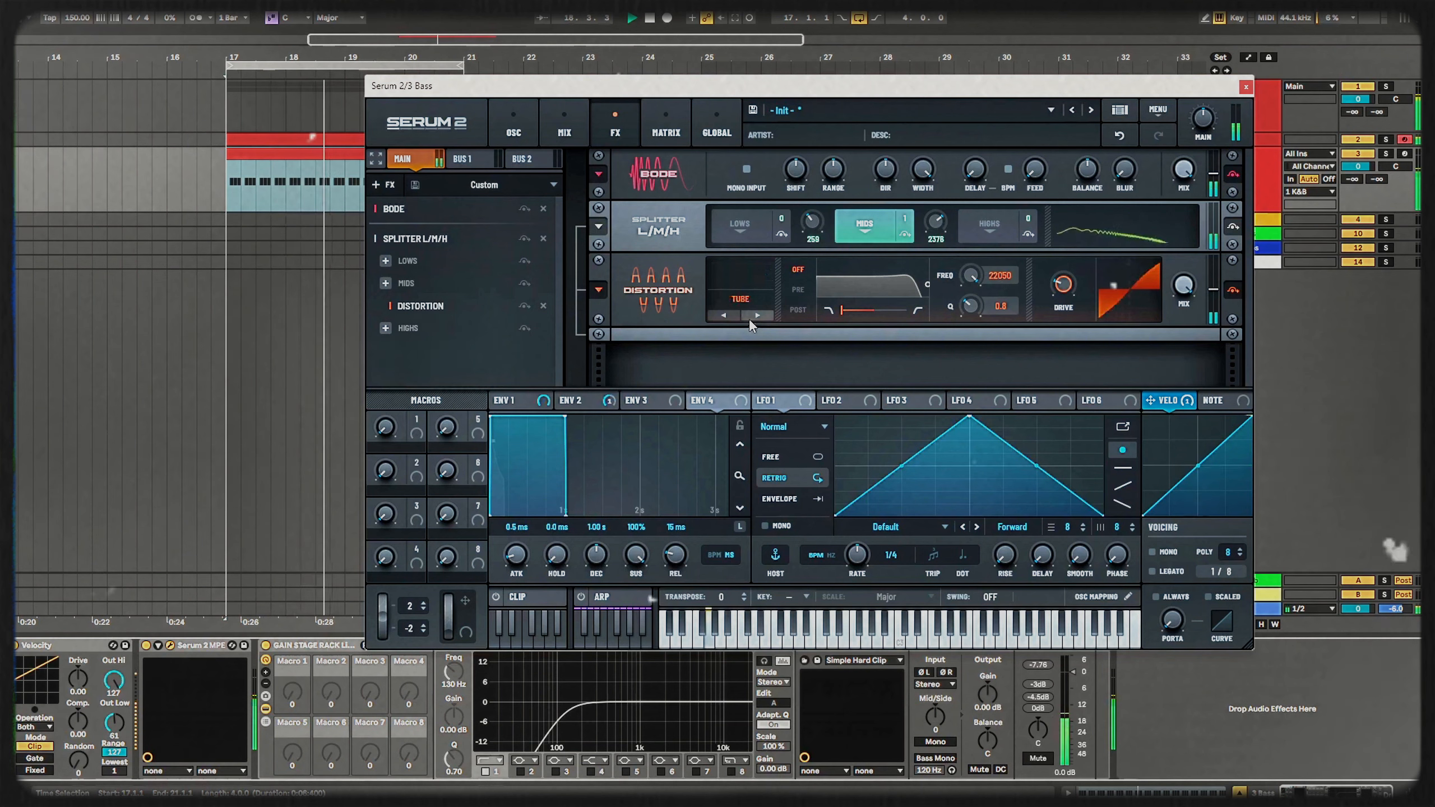
left_click_drag(1060, 289, 1065, 257)
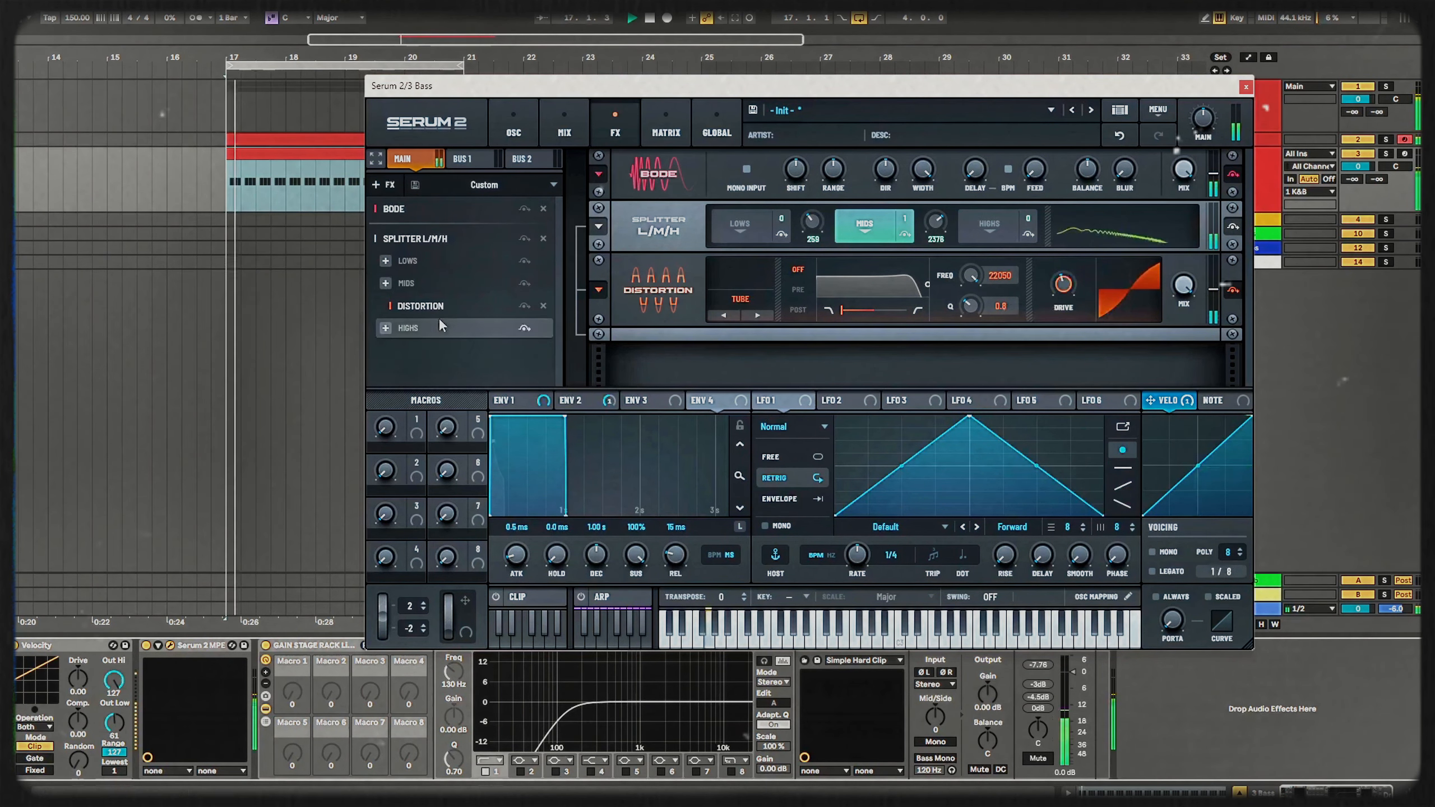
- Add a Distortion effect to the splitter's highs band and check its settings against the mids distortion
left_click(385, 328)
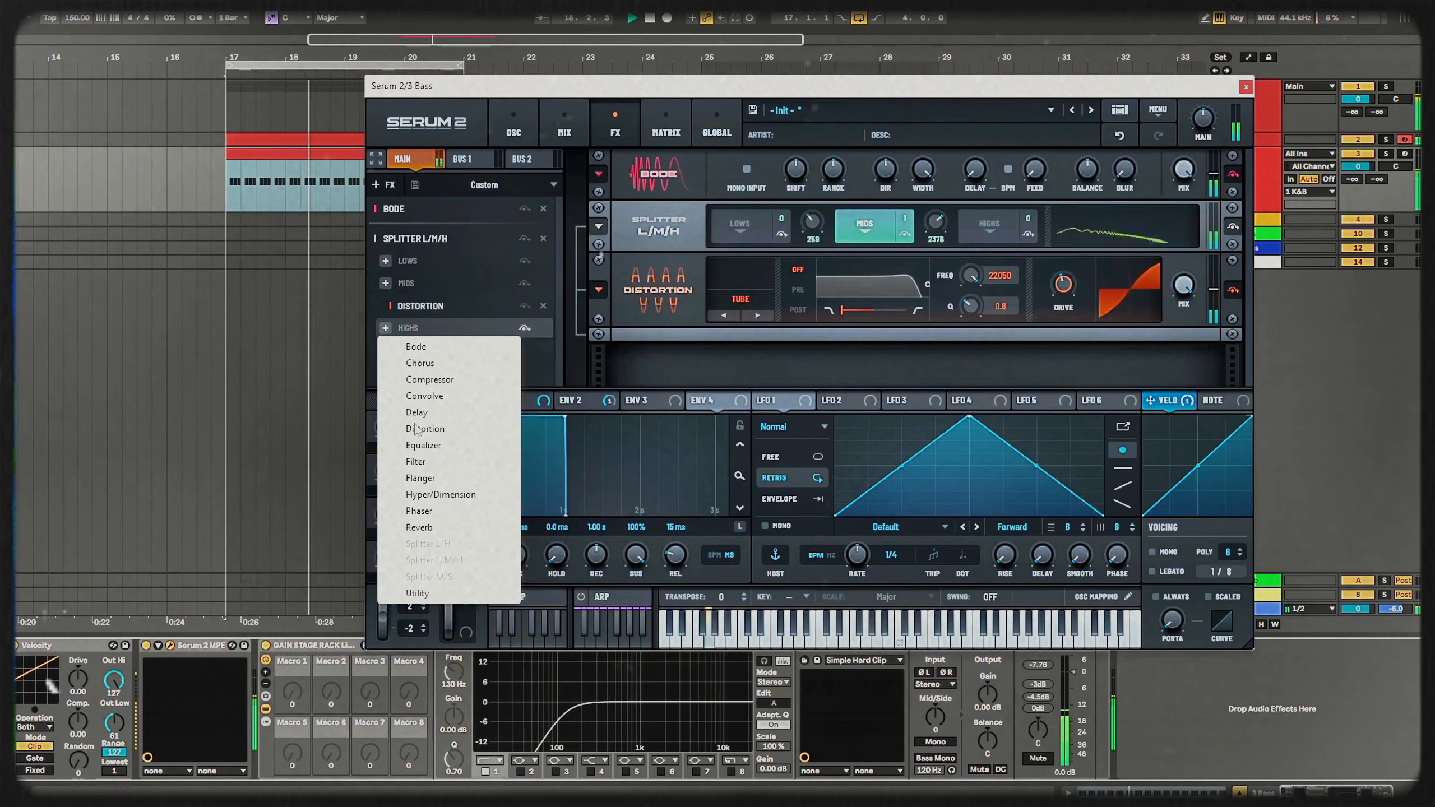
left_click(438, 428)
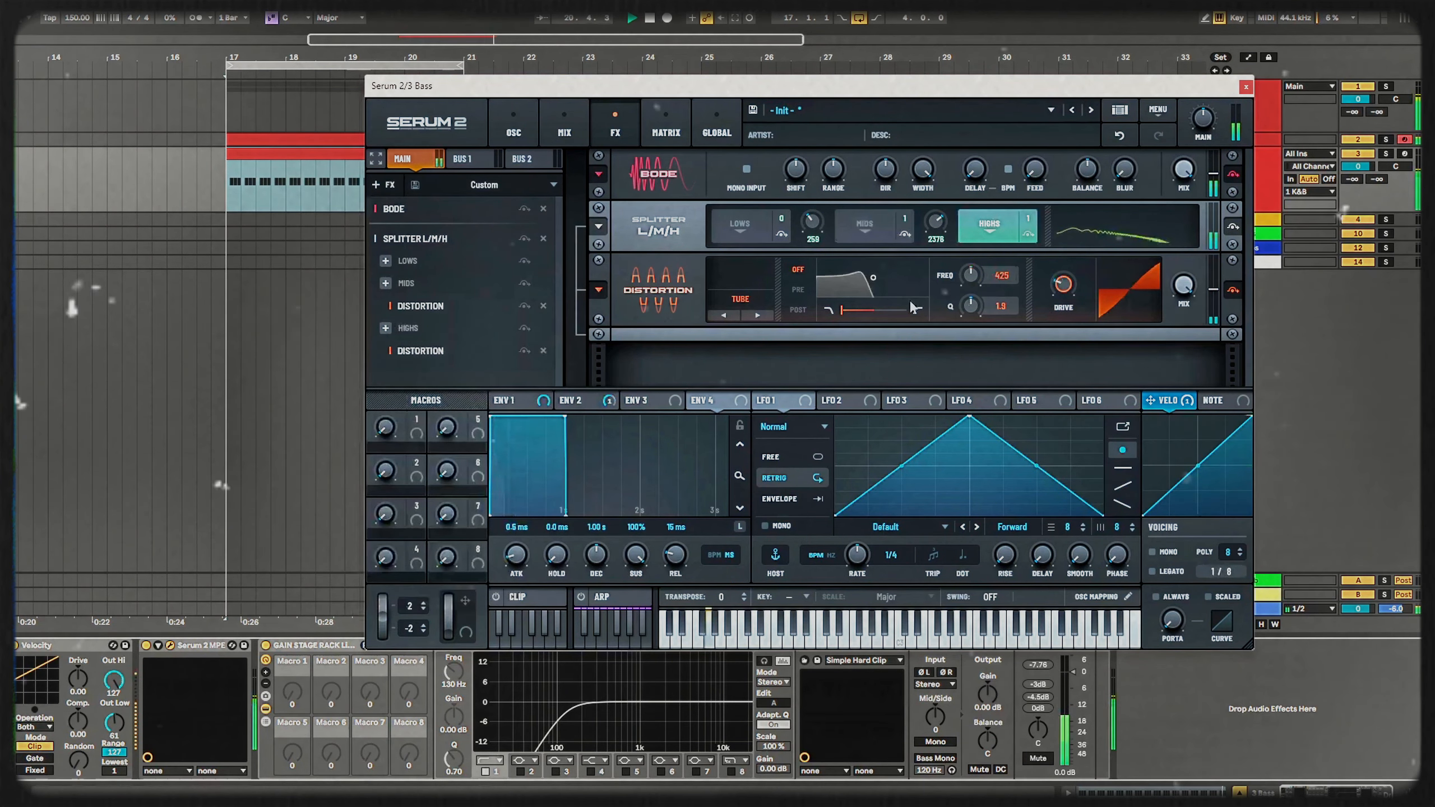
left_click(433, 312)
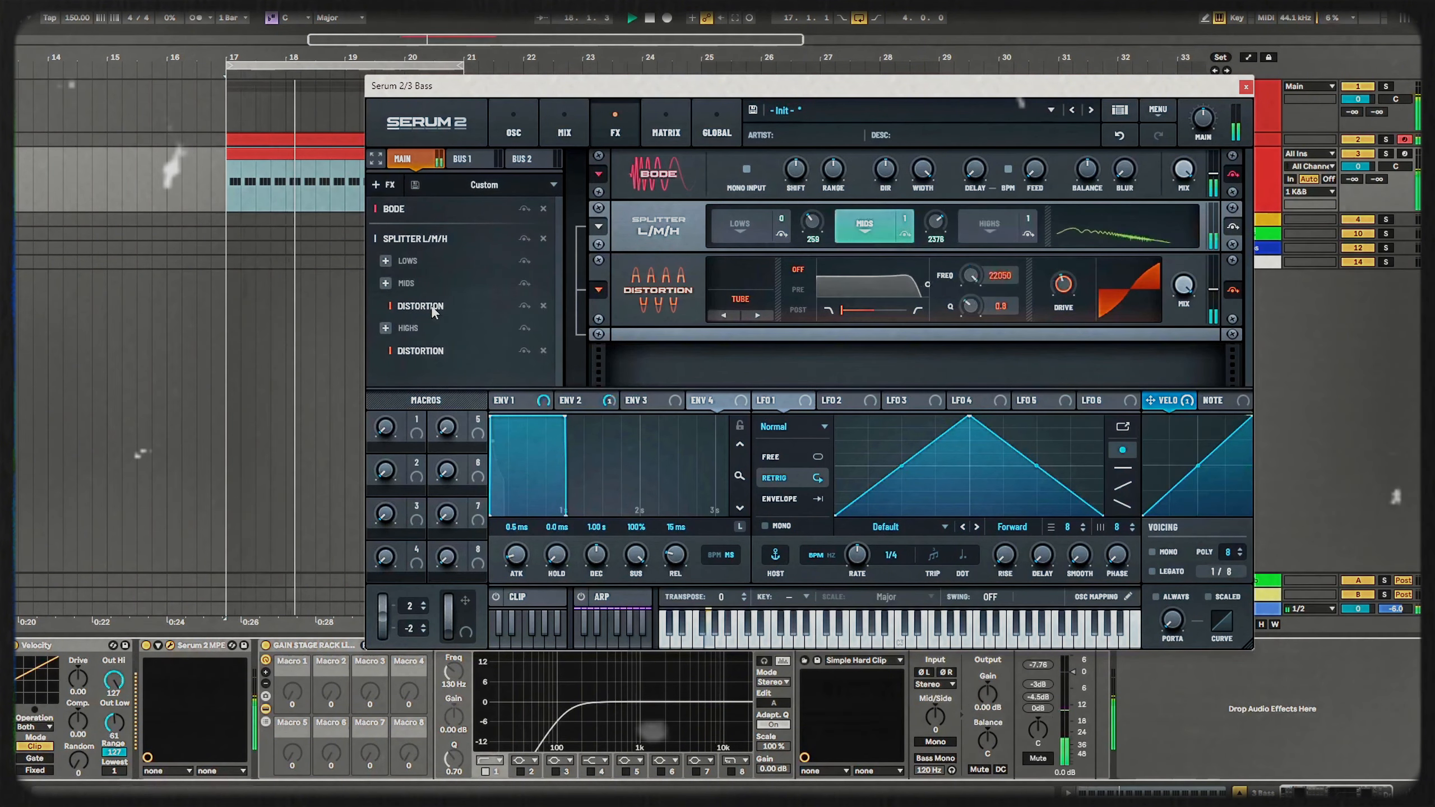
left_click(413, 352)
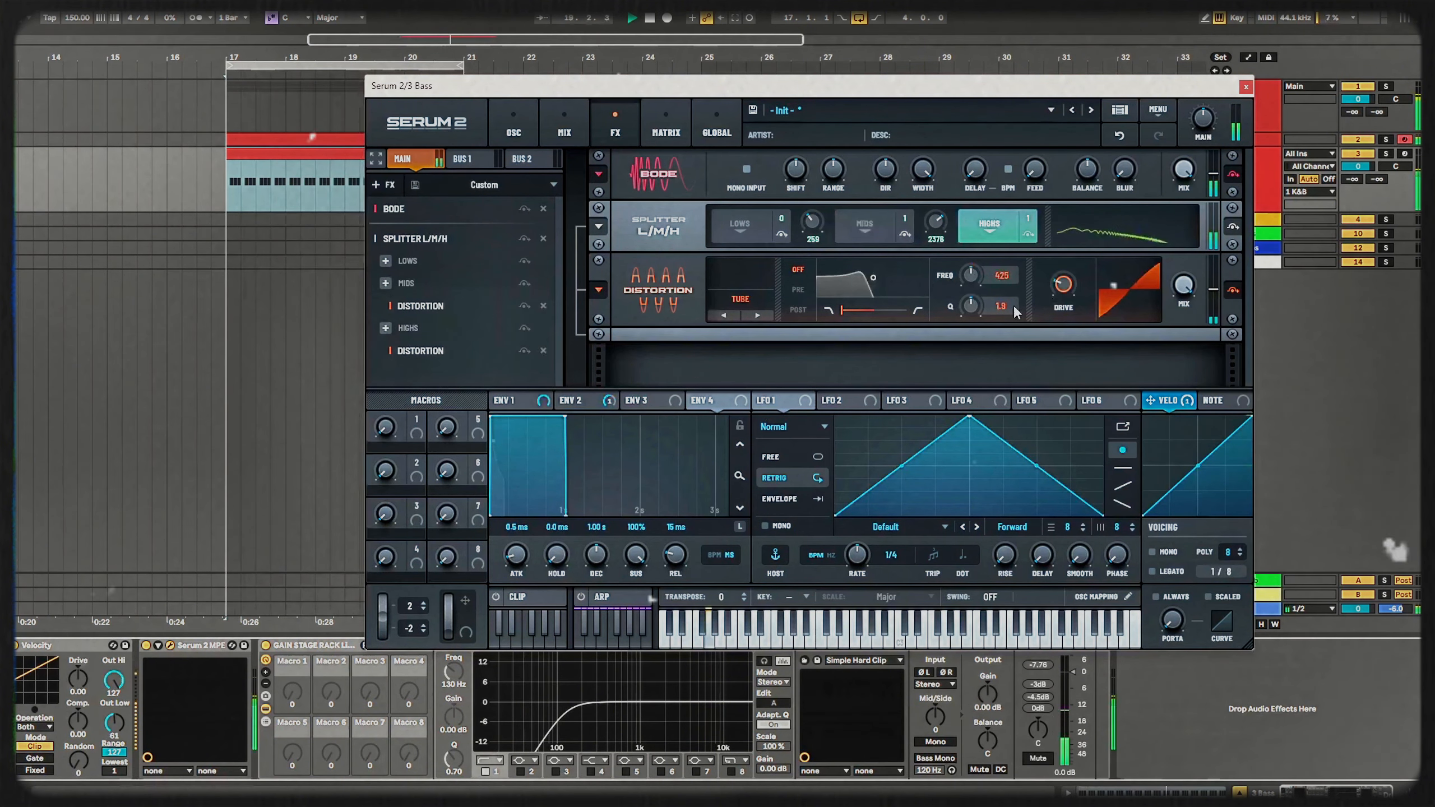
- Raise the highs distortion's drive to about 72% and fine-tune it by ear during playback
left_click_drag(1065, 289, 1086, 227)
key("space")
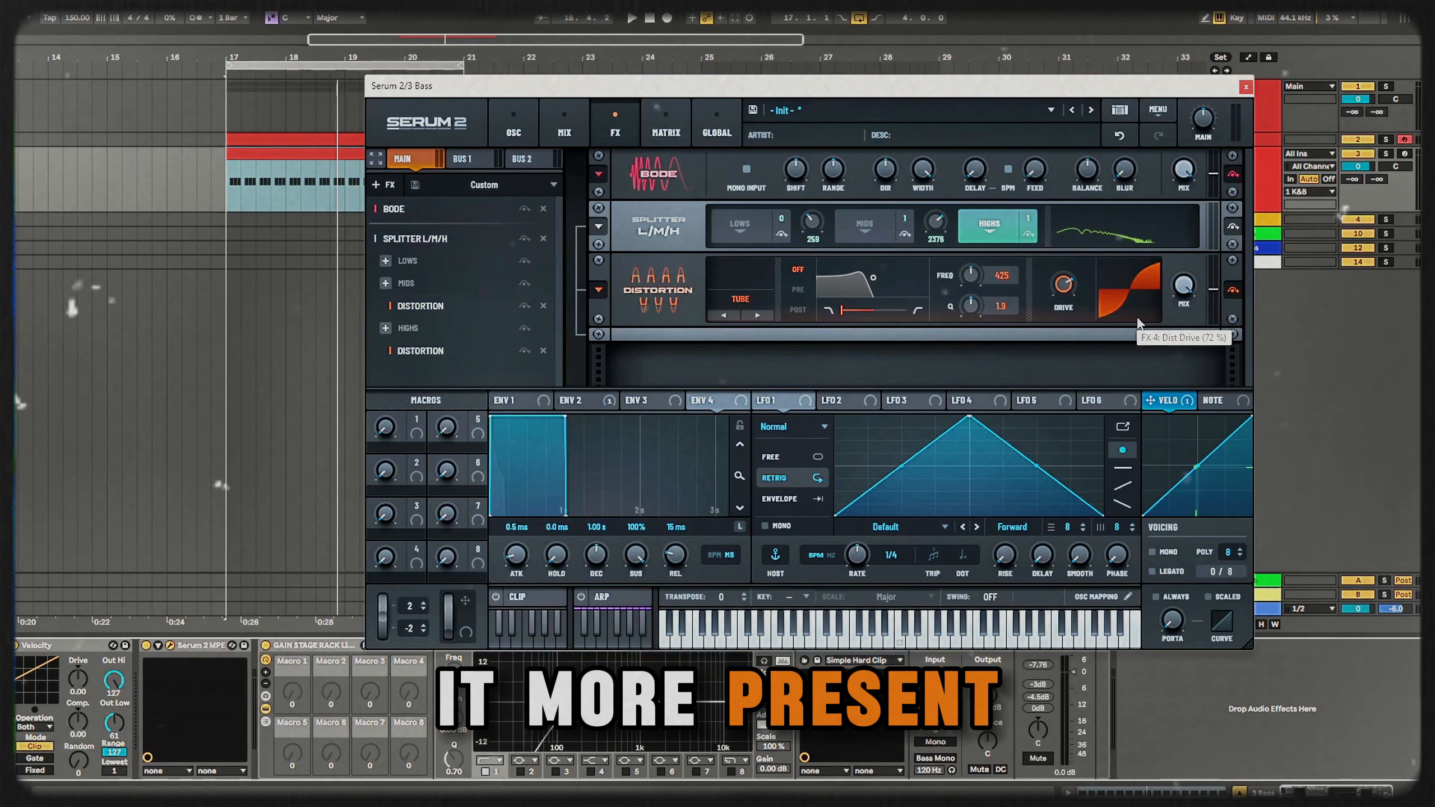
key("space")
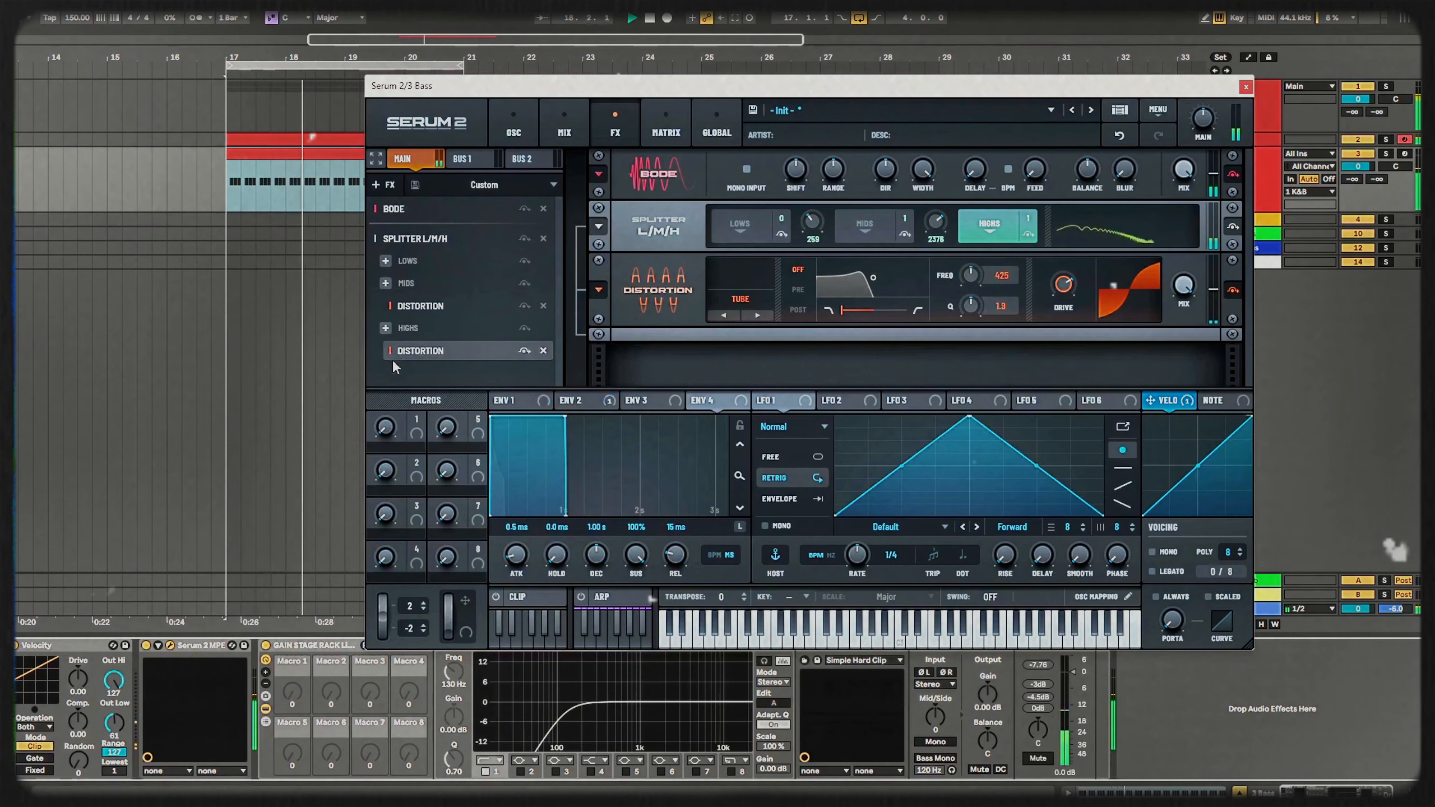
left_click_drag(1069, 286, 1074, 264)
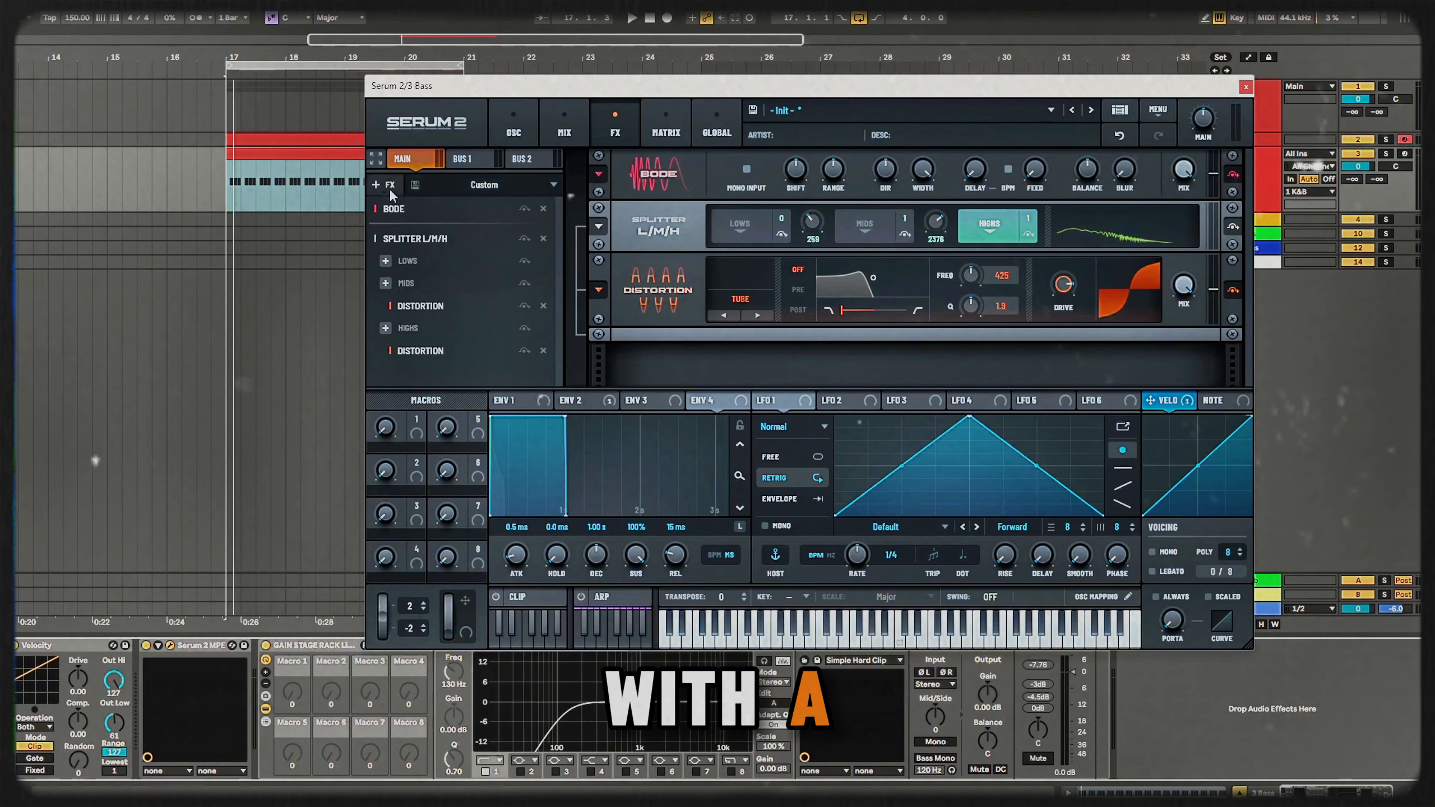
- Add an Equalizer after the splitter and set its low band to a bell at 471 Hz, Q about 48, gain about -1.8 dB
left_click(390, 190)
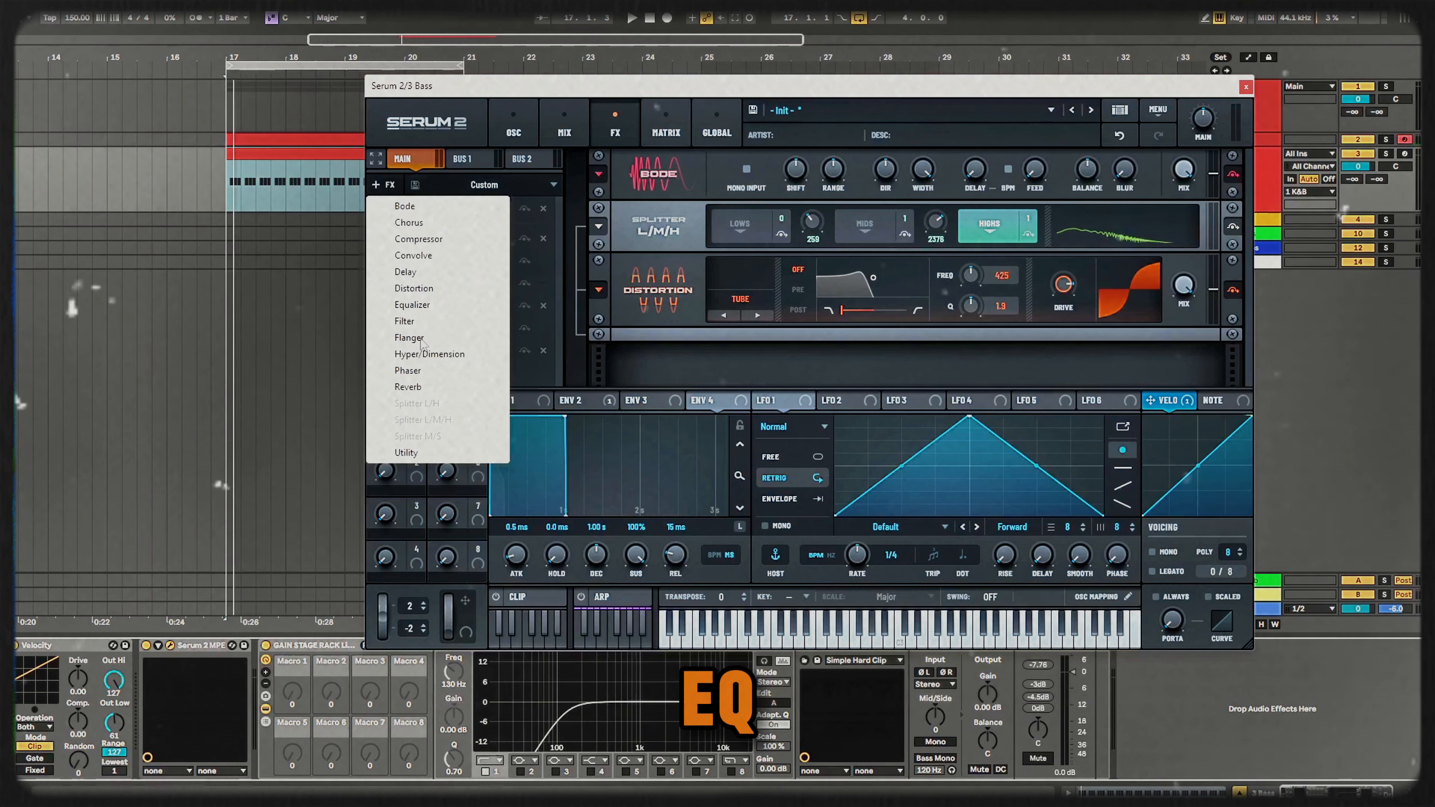
left_click(411, 304)
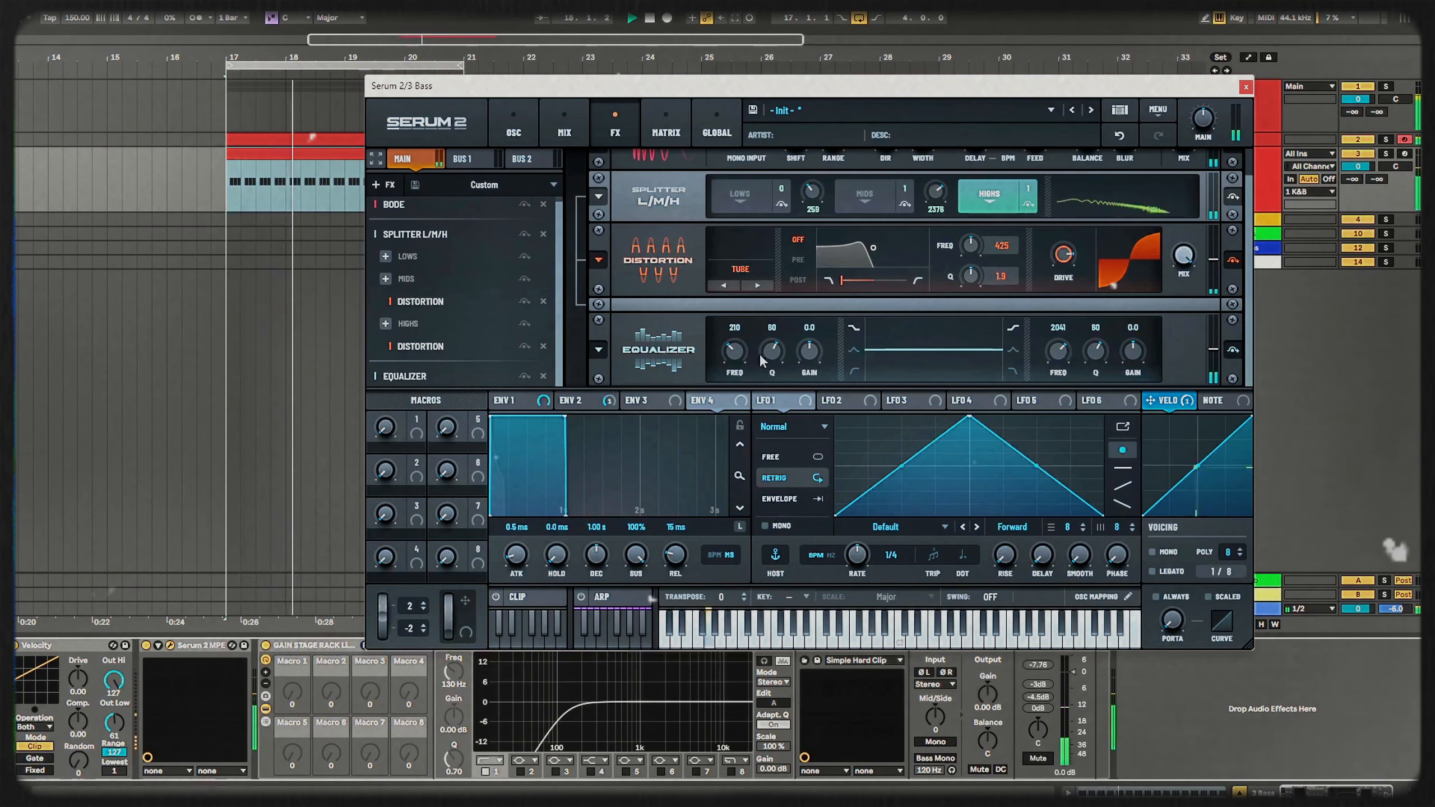
left_click_drag(809, 351, 814, 351)
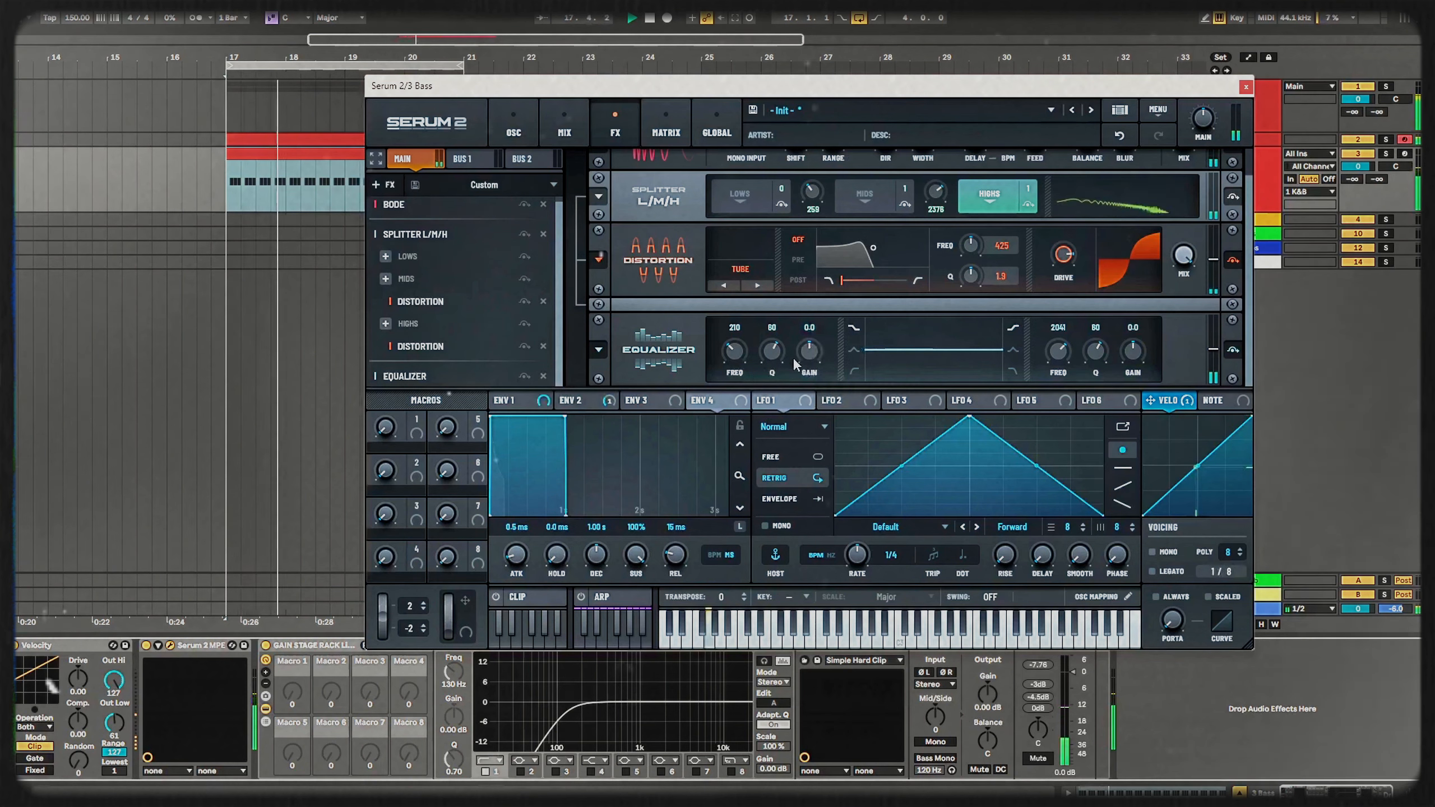
left_click(854, 351)
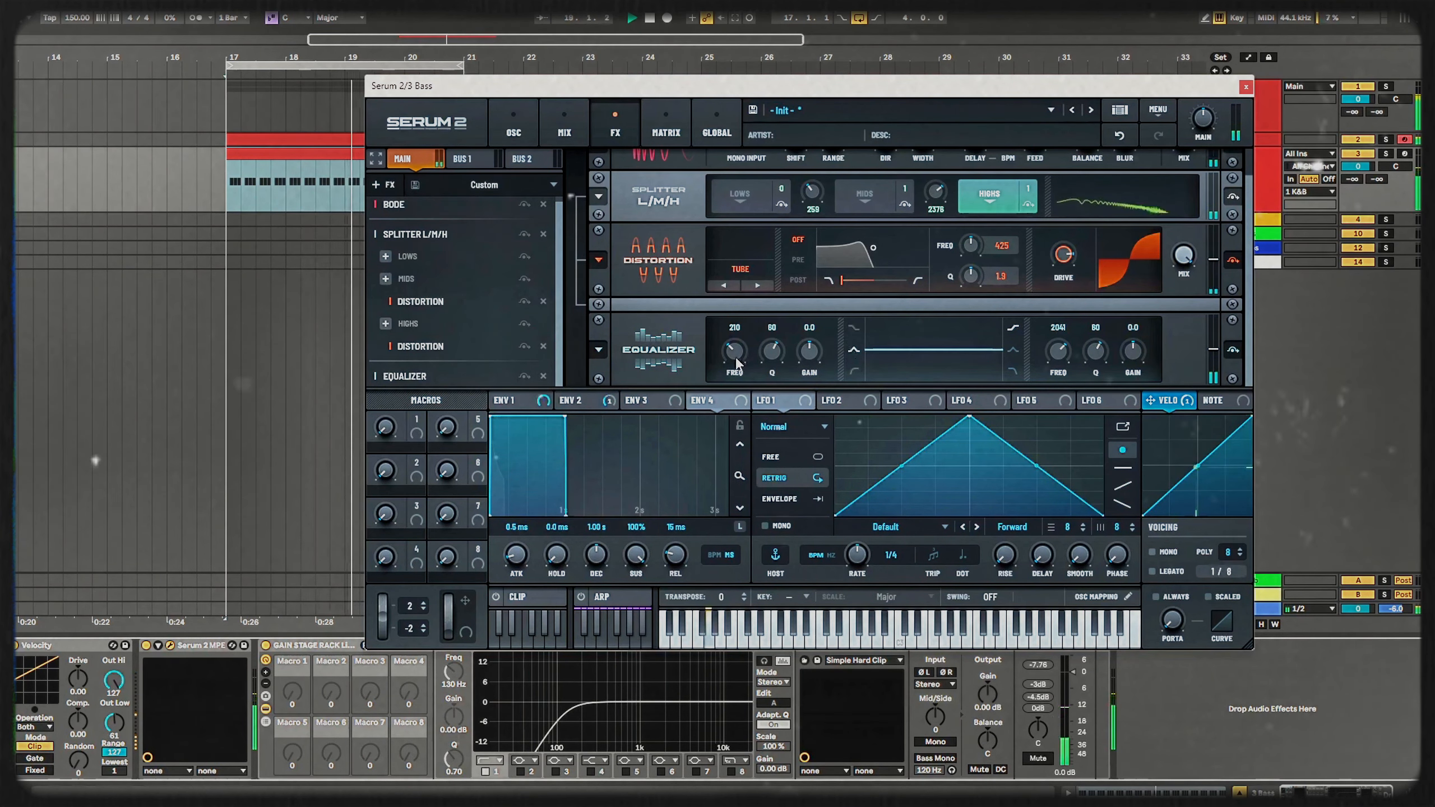
left_click_drag(736, 363, 814, 360)
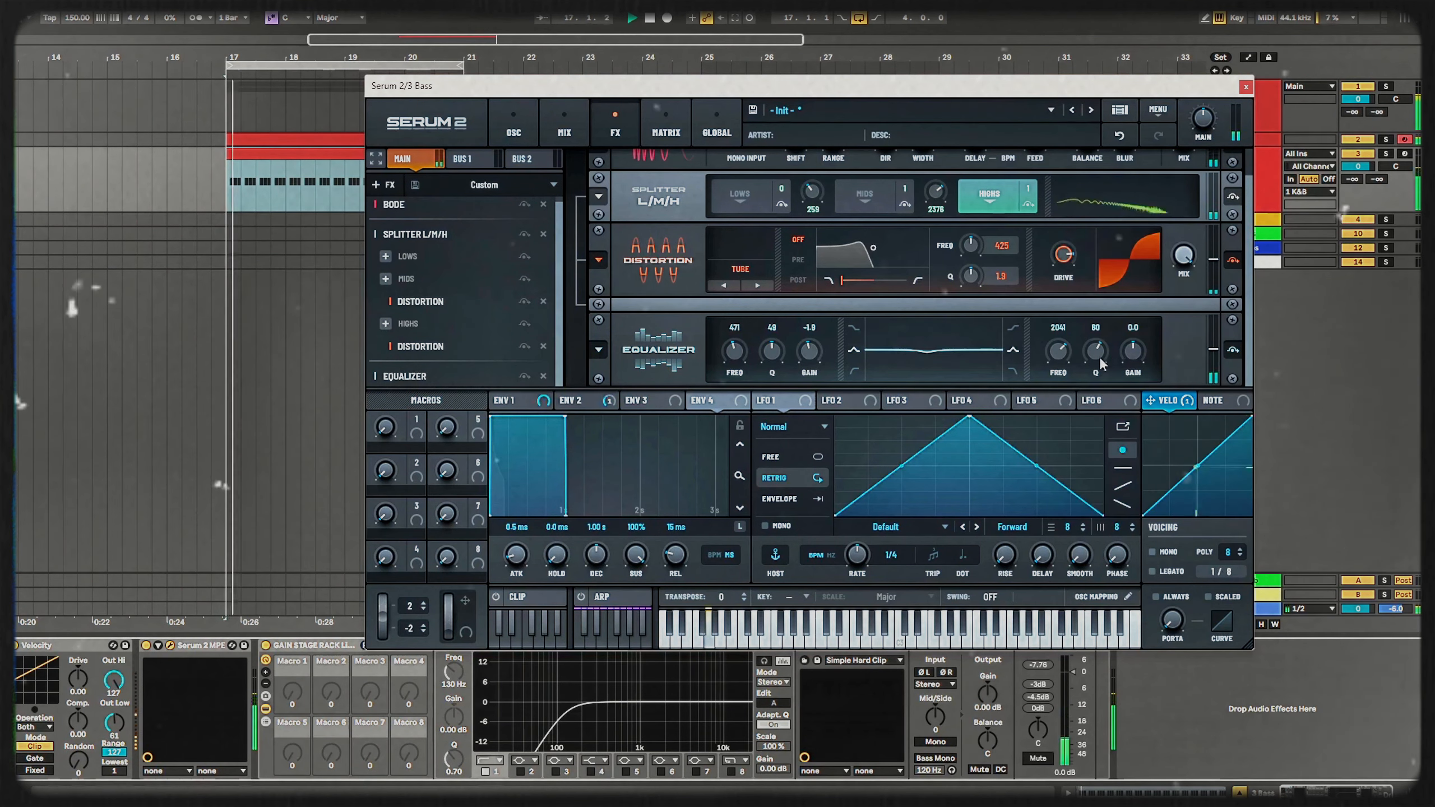
- Set the equalizer's high band to a bell at about 892 Hz with Q 47 and gain -1.3 dB
left_click_drag(1090, 353, 1132, 375)
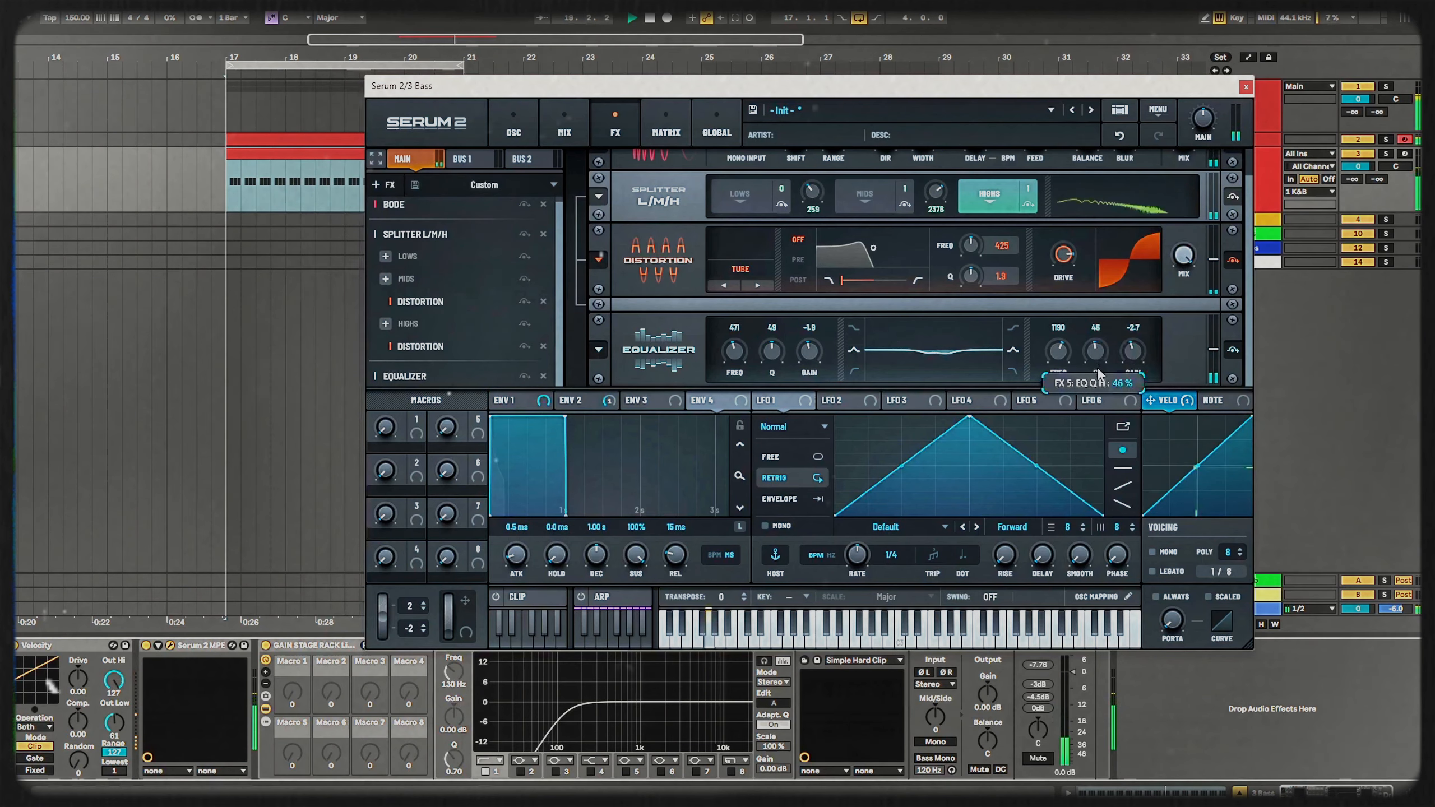
left_click_drag(1134, 359, 1038, 370)
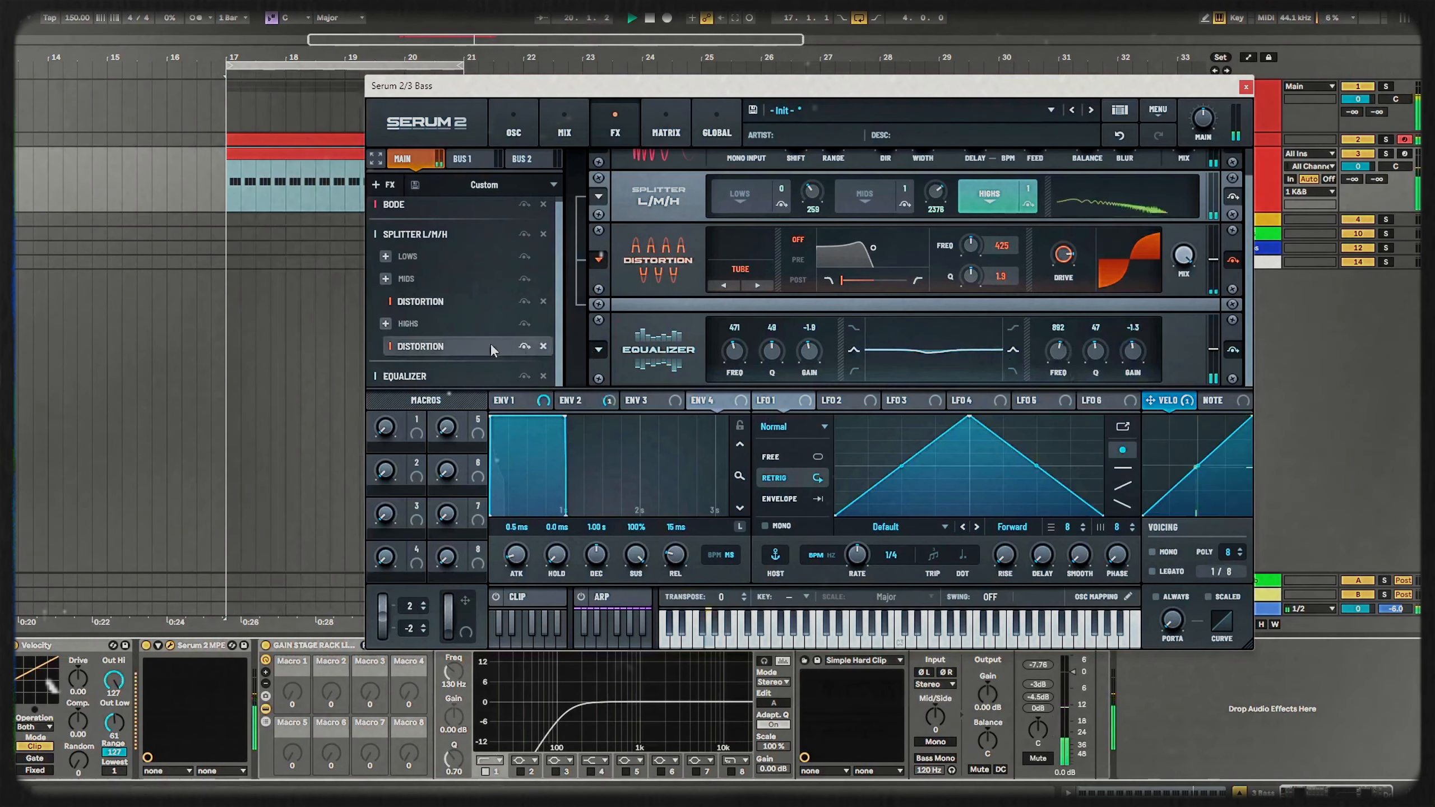
- Compare the bass with the equalizer bypassed and active, leave it on, and return to the oscillator view
left_click(525, 377)
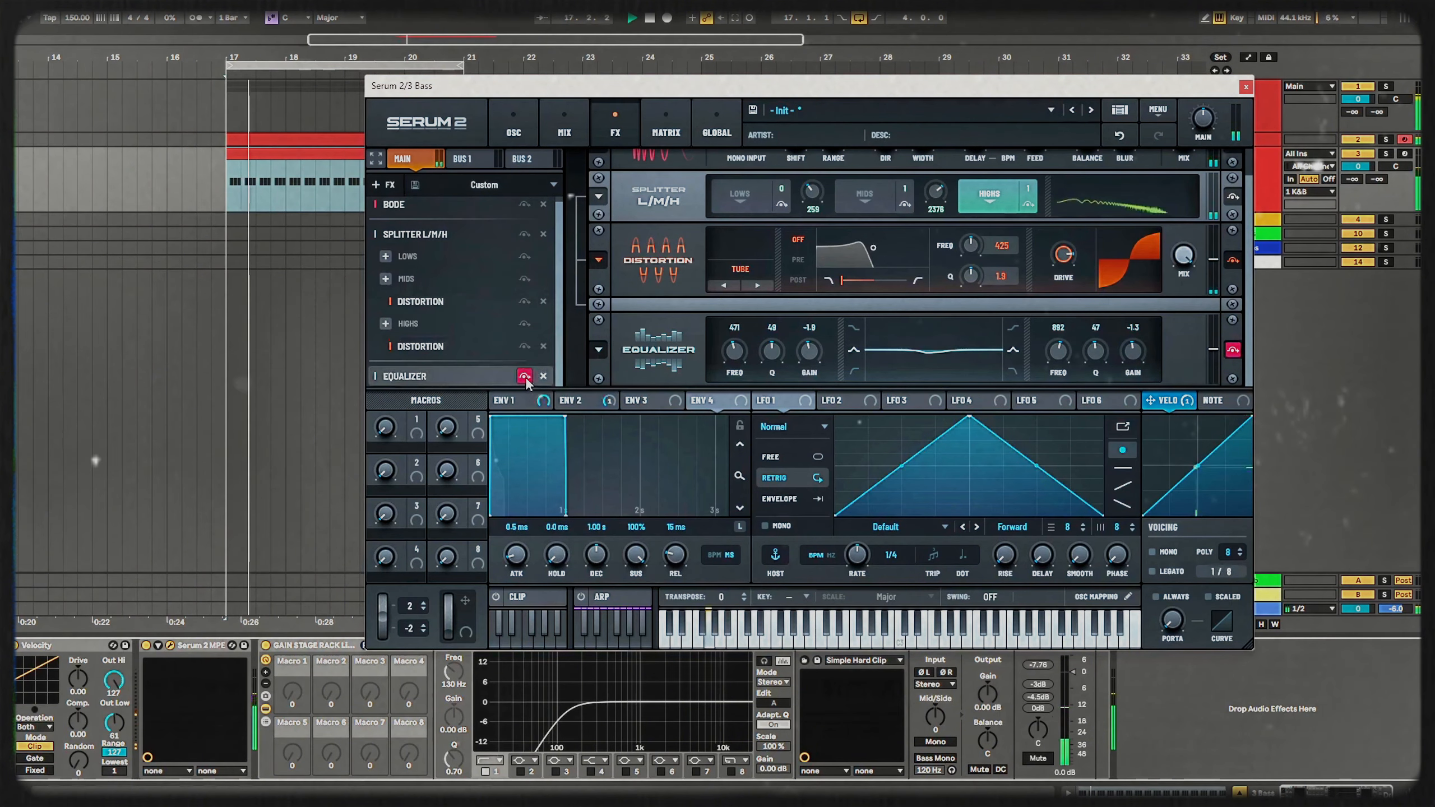
left_click(525, 377)
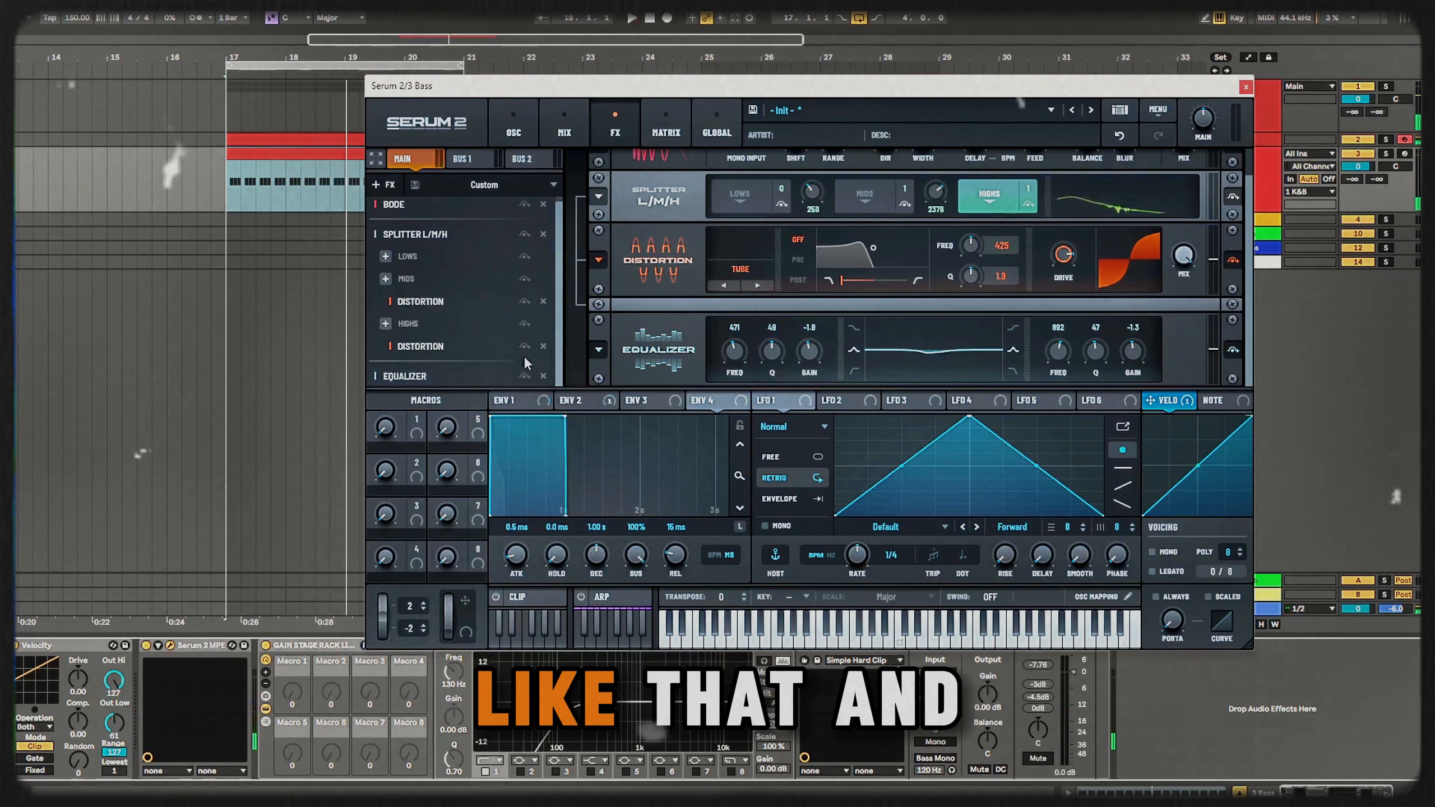
left_click(514, 133)
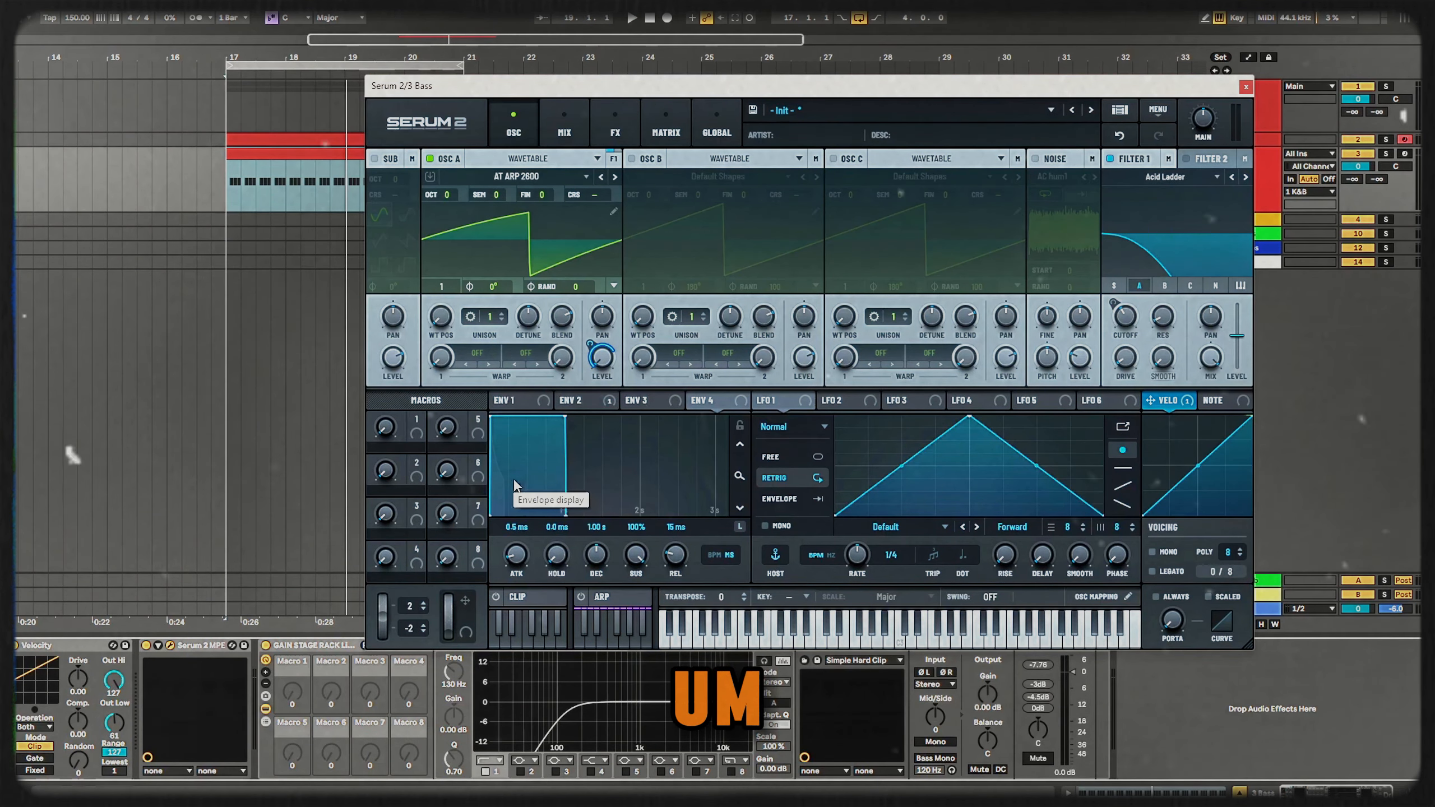
- Tempo-sync the envelope times, then set Env 2 to 1/8 decay, 12% sustain and 1/128 release, and refine its decay curve during playback
left_click(707, 556)
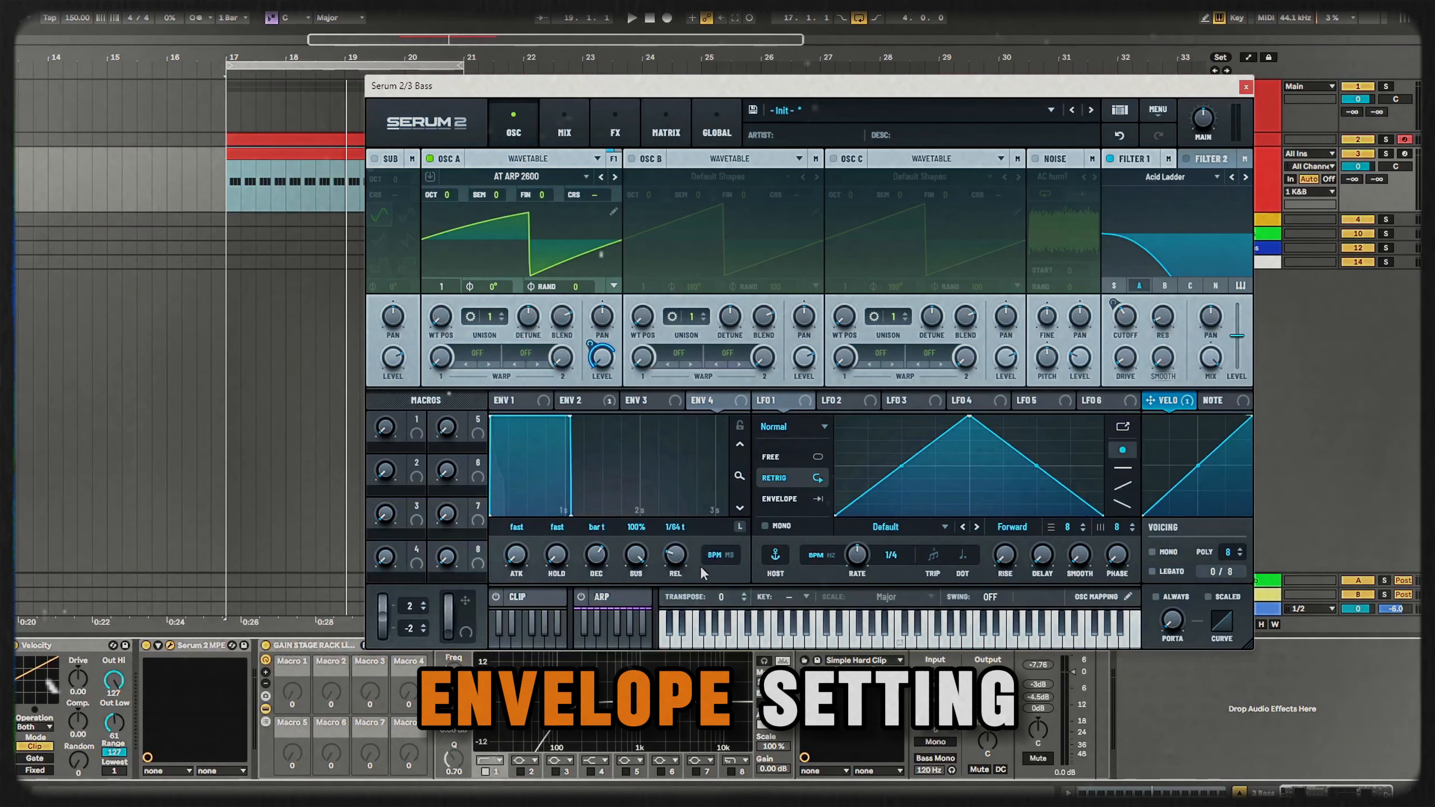
key("space")
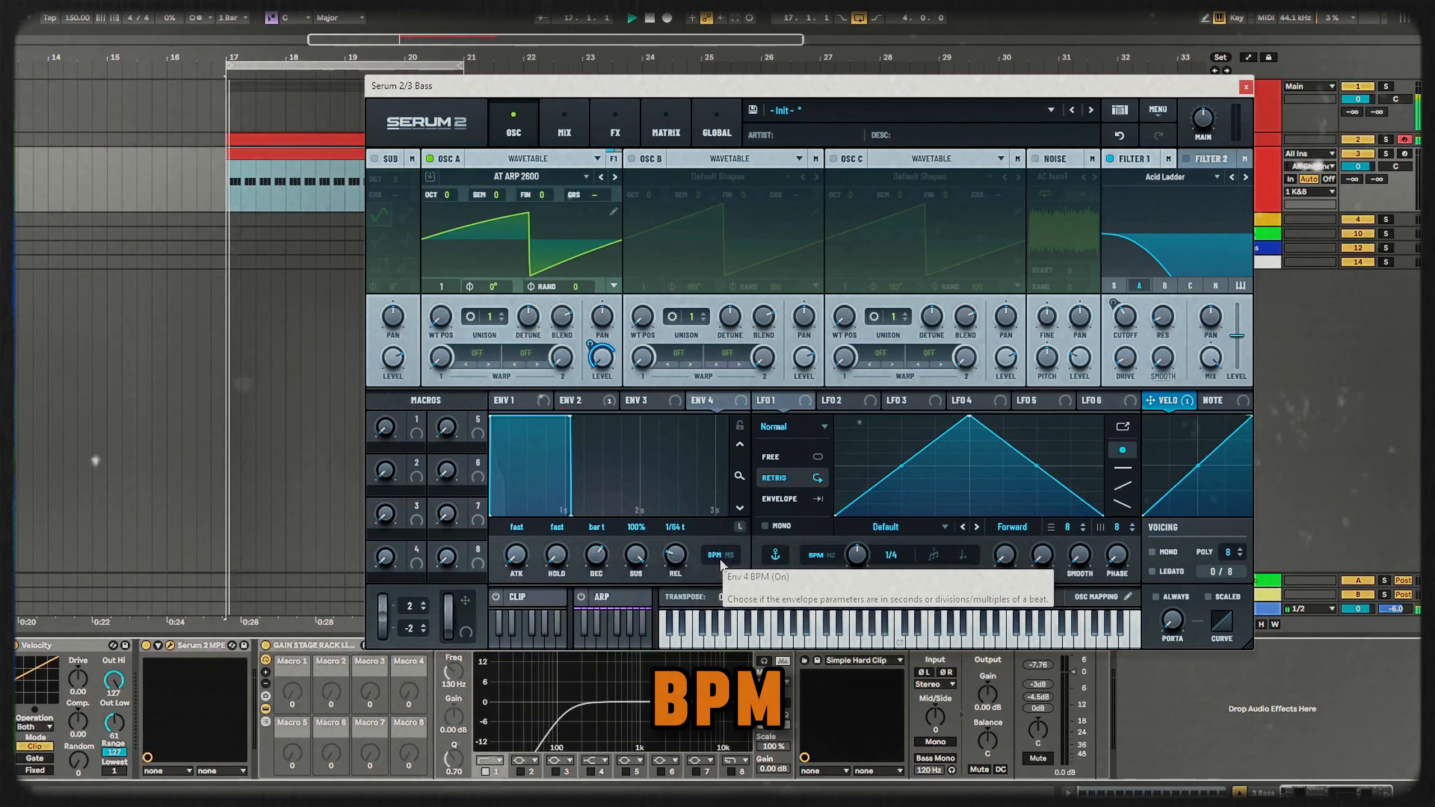
left_click(562, 404)
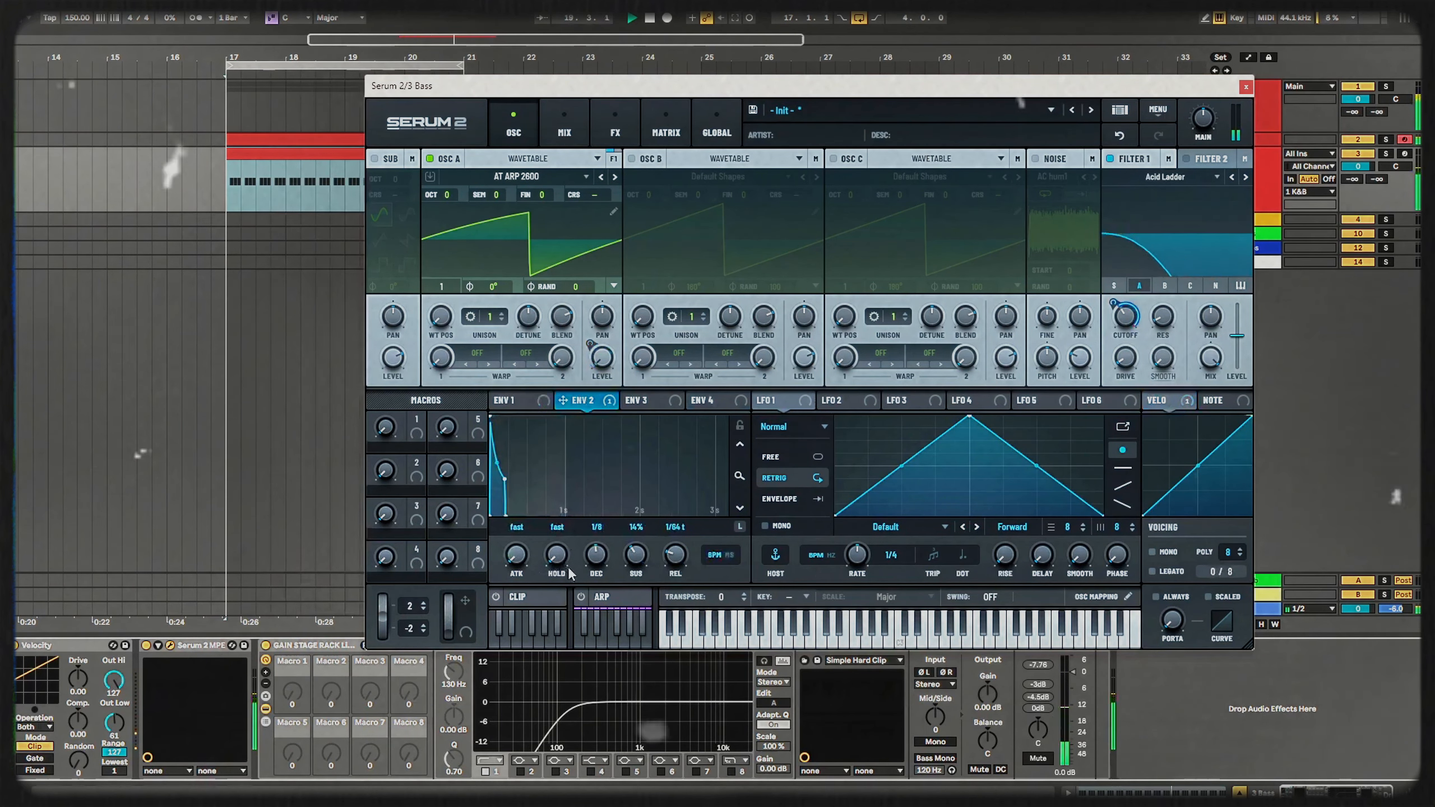
left_click_drag(592, 567, 593, 566)
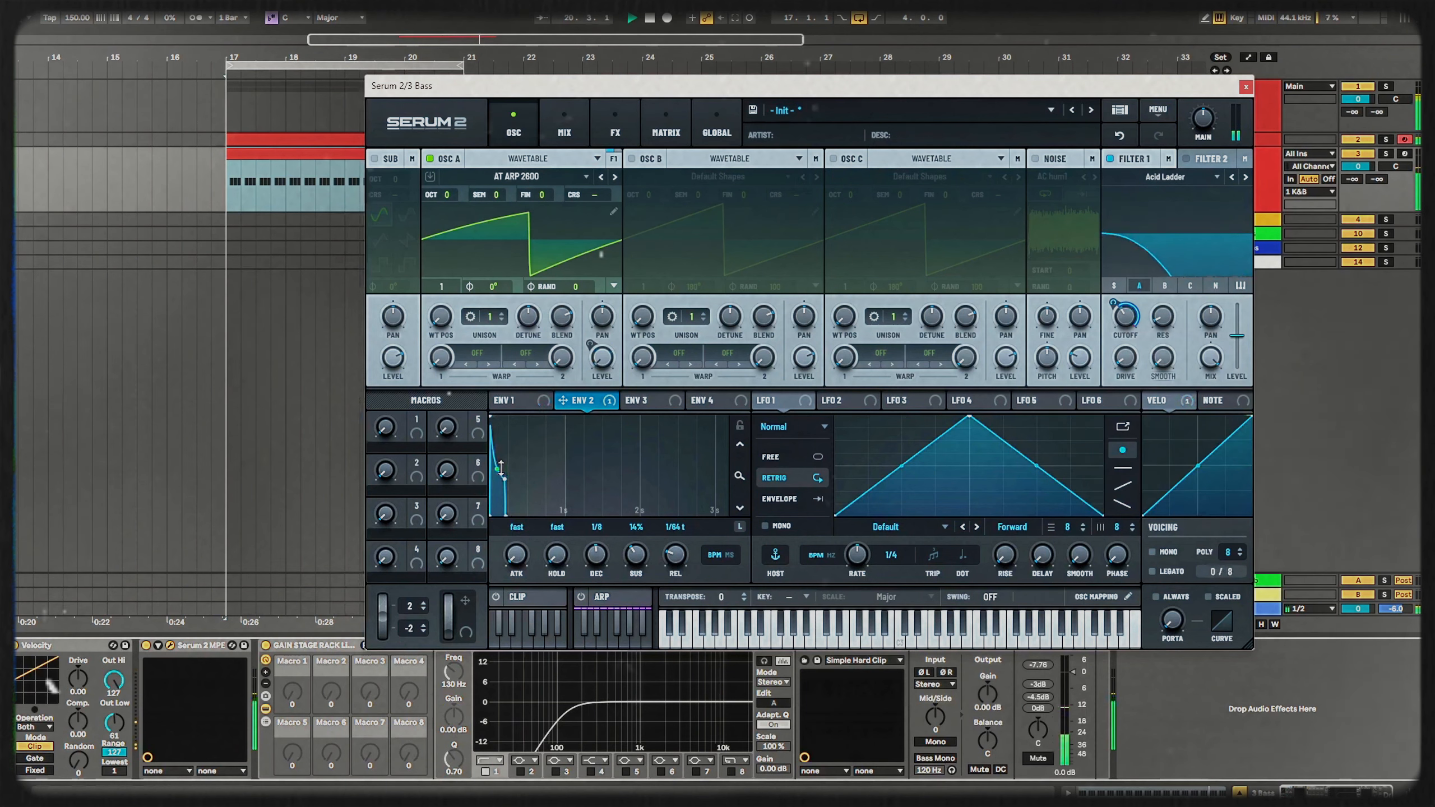
left_click_drag(679, 567, 636, 567)
left_click(740, 427)
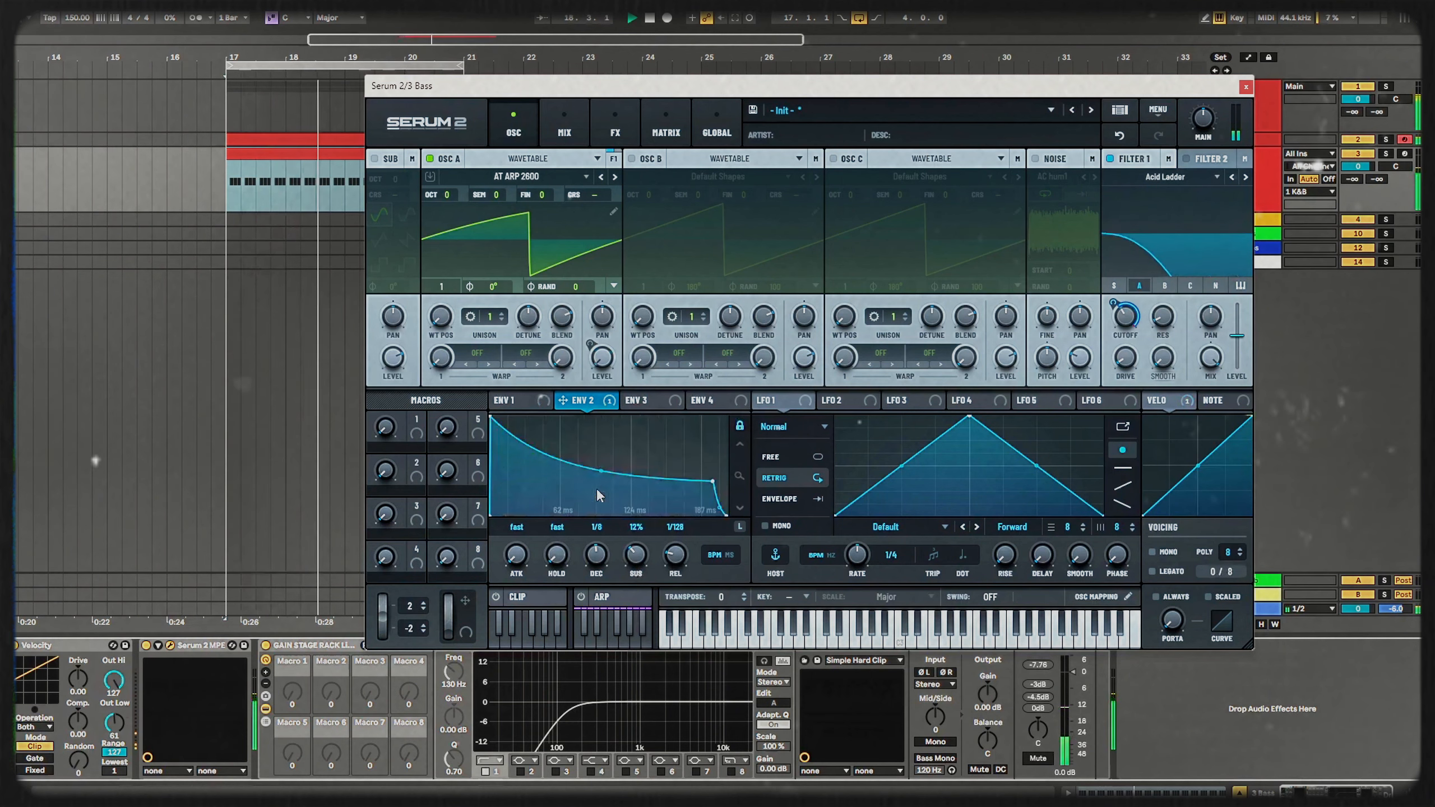
mouse_move(600, 471)
left_mouse_down()
mouse_move(601, 487)
mouse_move(600, 471)
left_mouse_up()
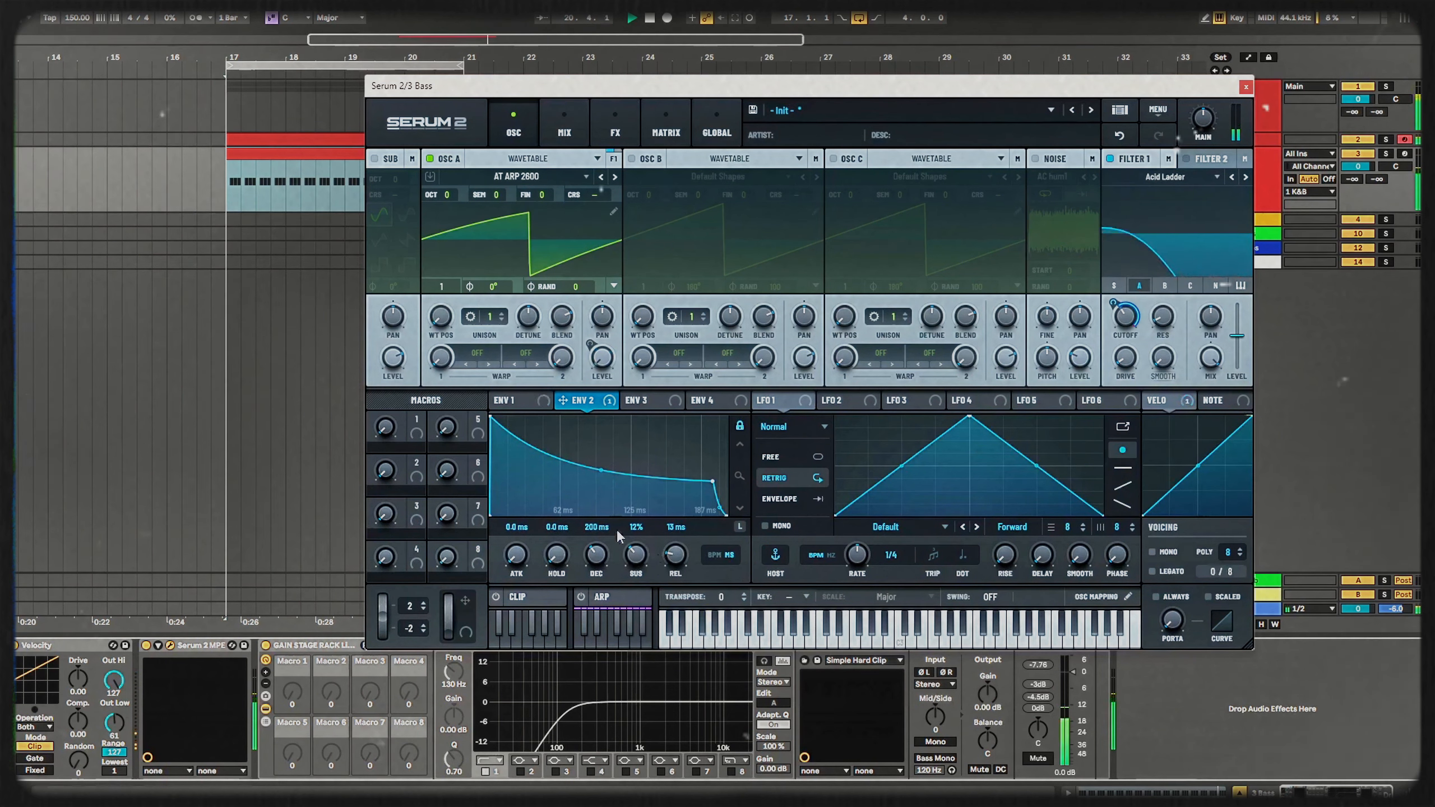
left_click_drag(598, 469, 600, 465)
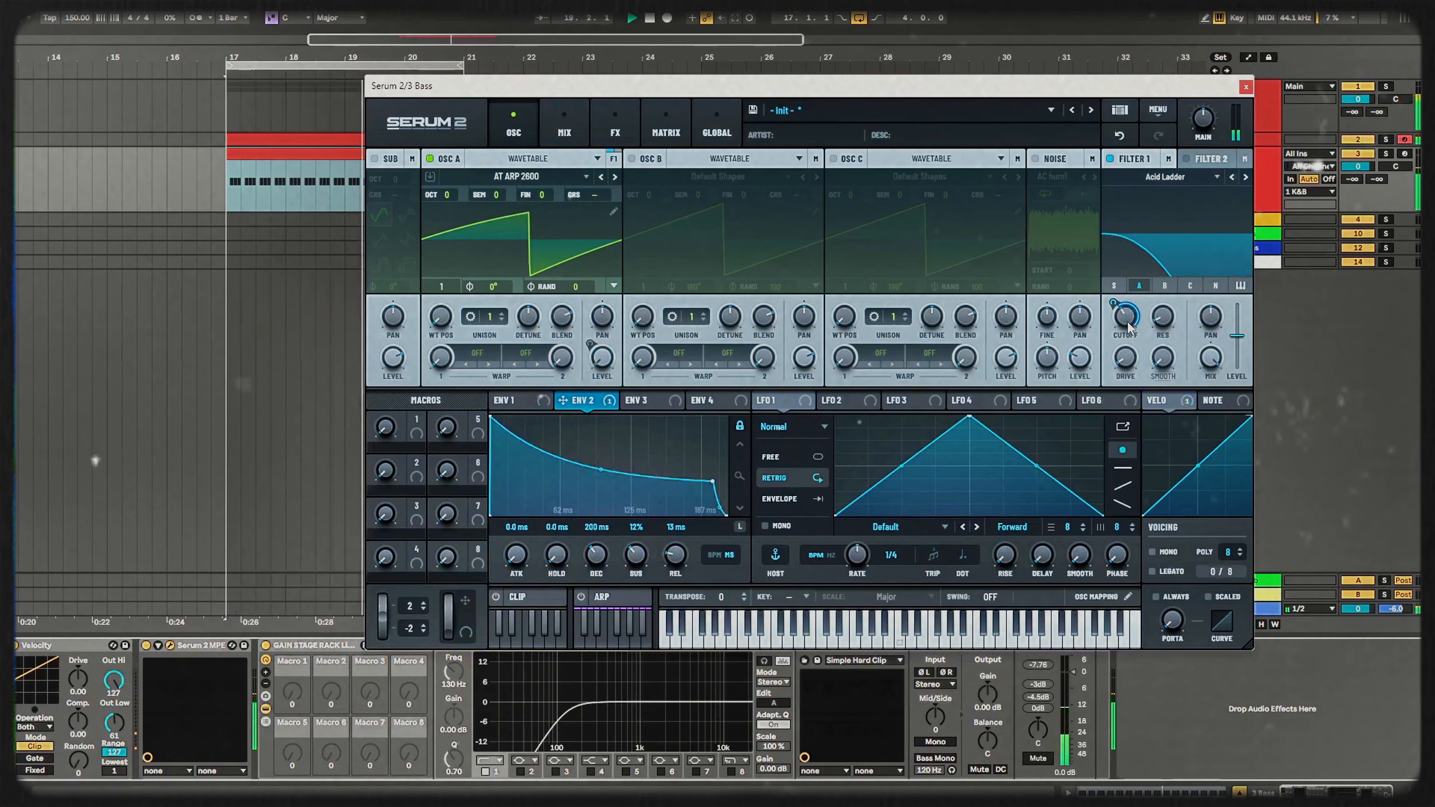
- Set Env 1's decay to 258 ms and sustain to -1.0 dB, then close the synth and audition the mix
left_click(542, 400)
left_click_drag(635, 559, 635, 574)
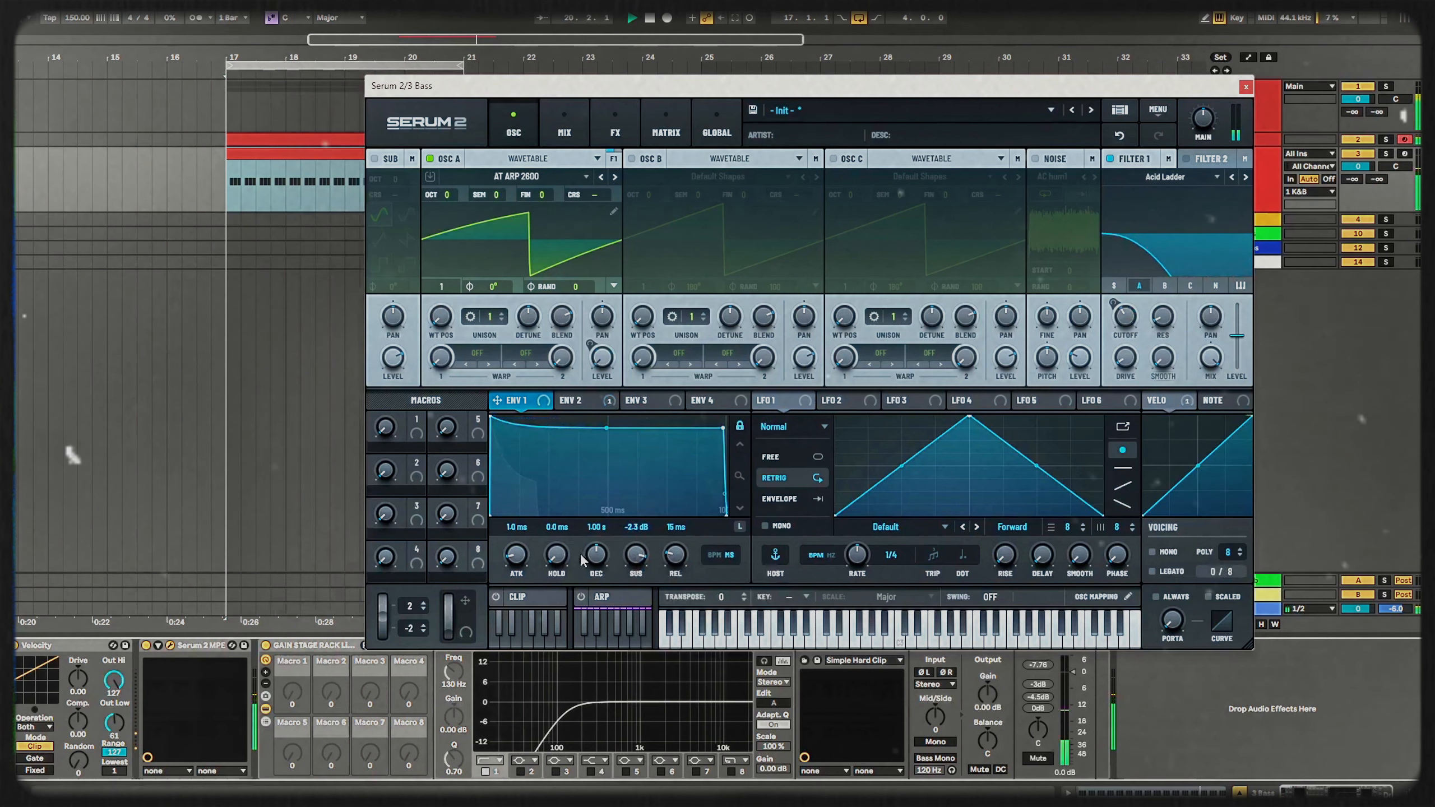
scroll(597, 559, "down", 5)
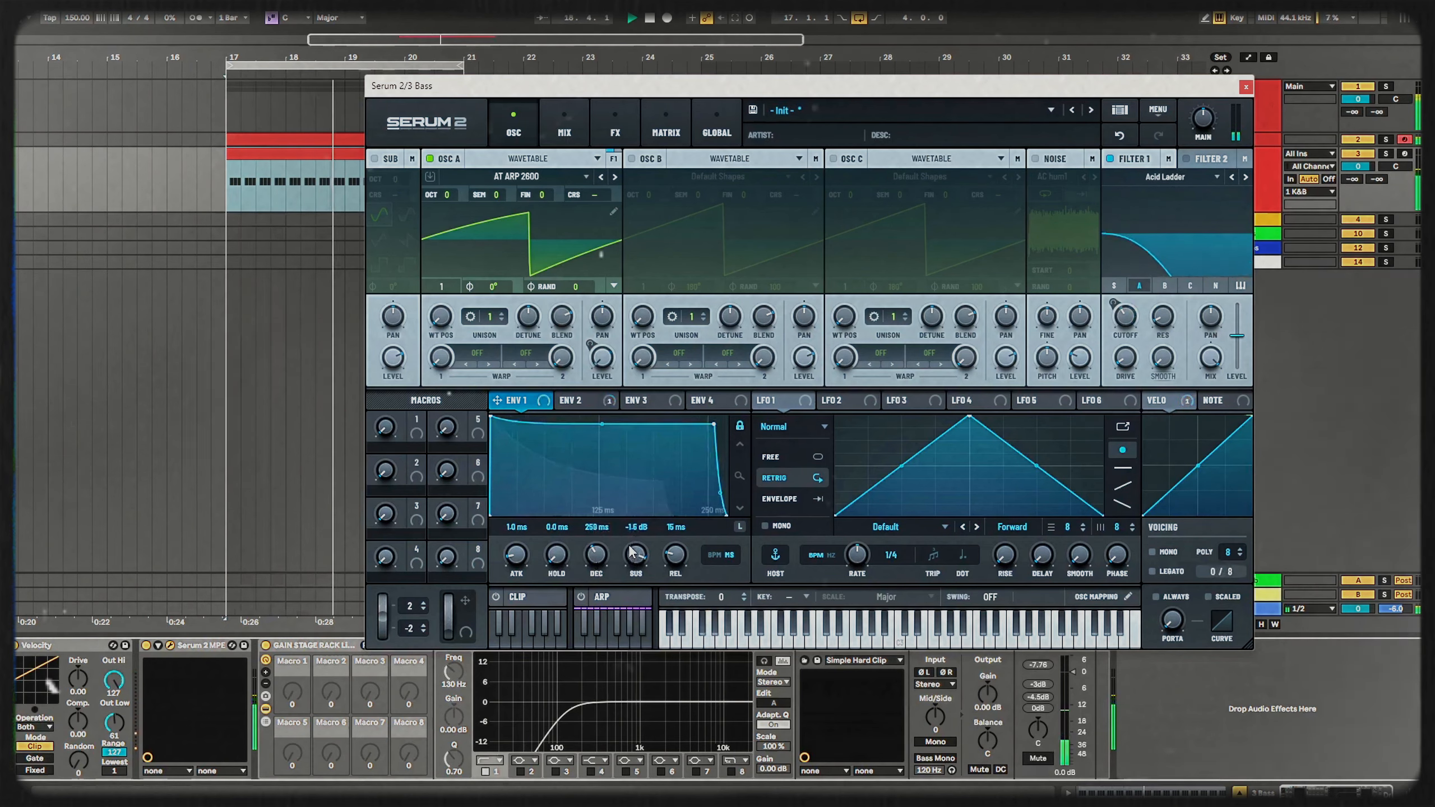
left_click_drag(632, 555, 632, 546)
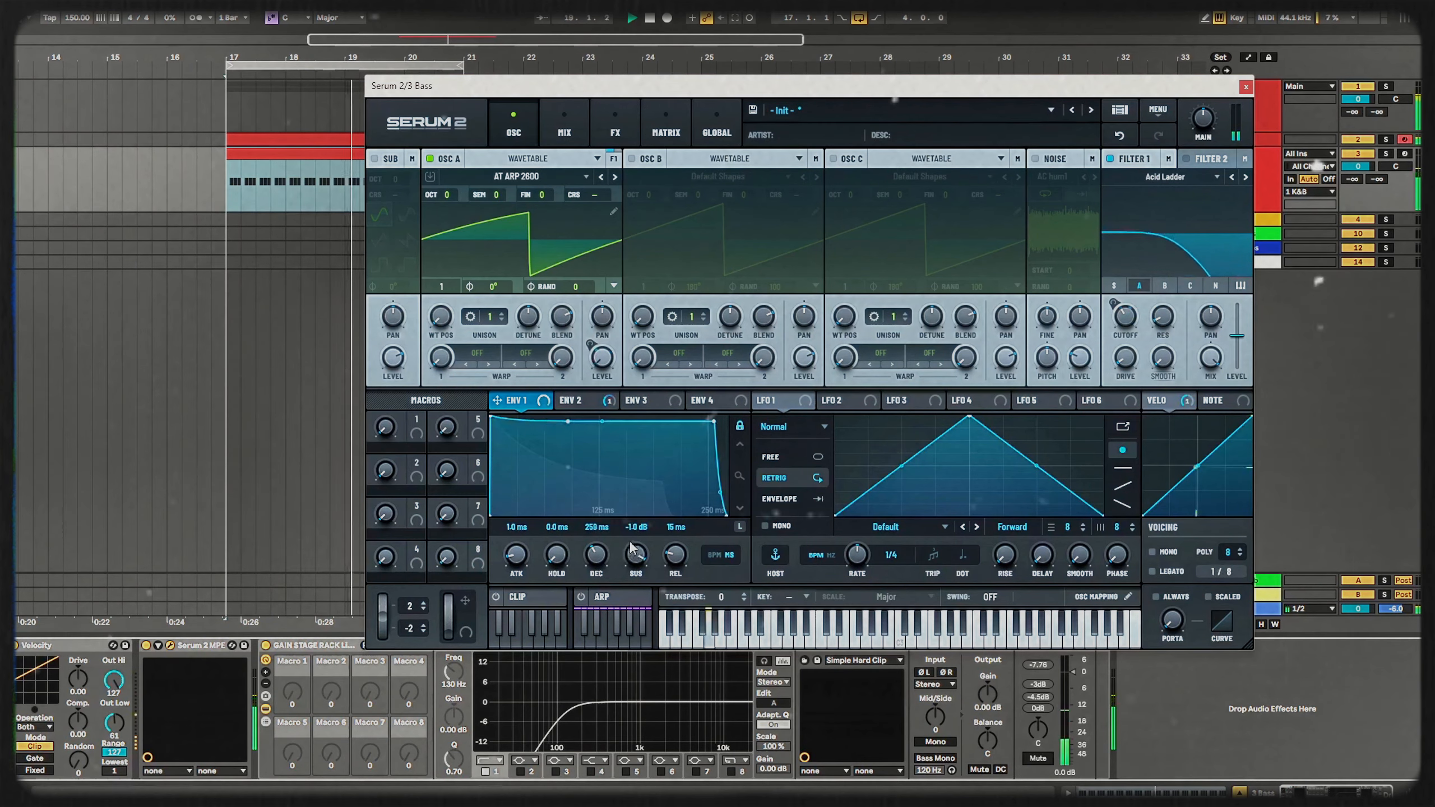
left_click(1245, 87)
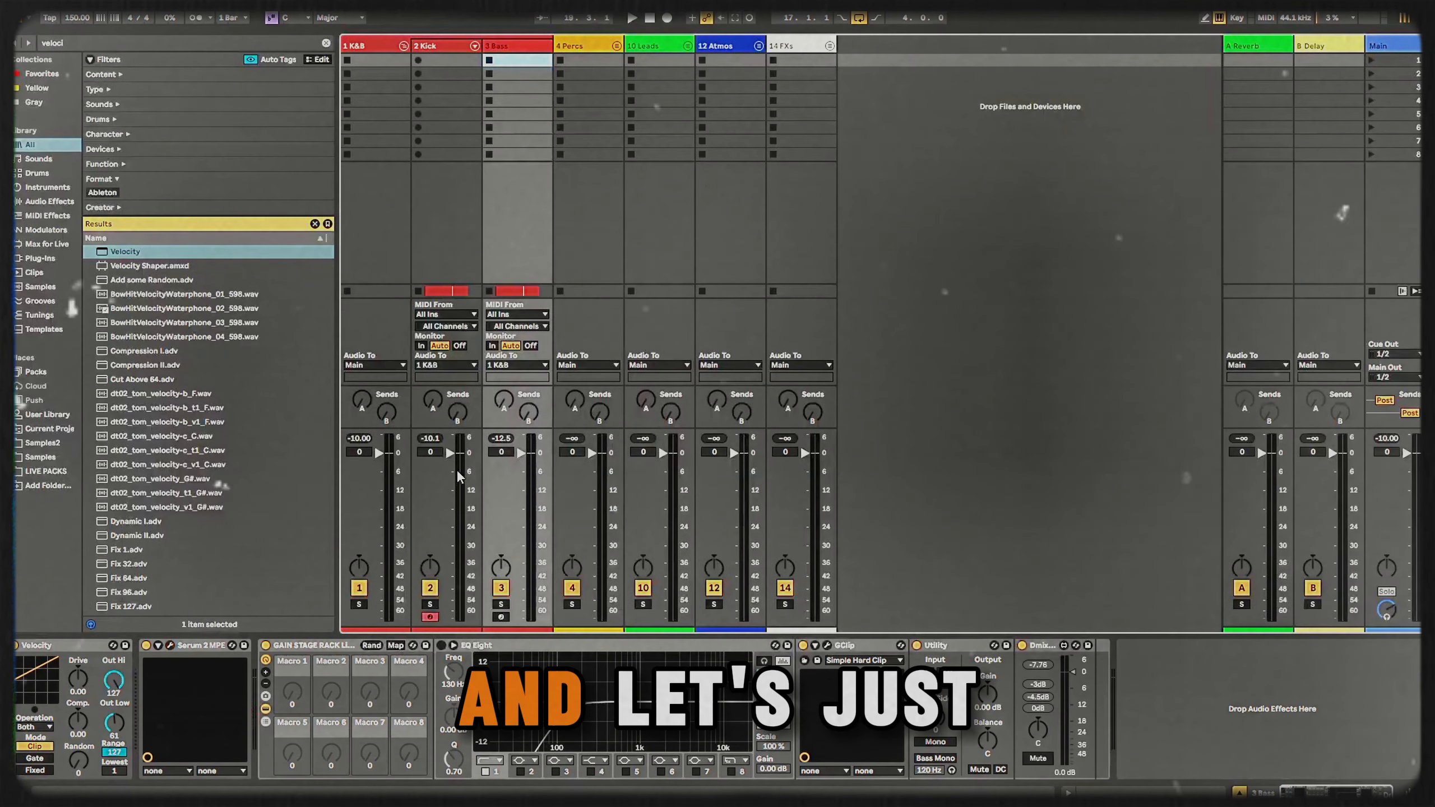
key("space")
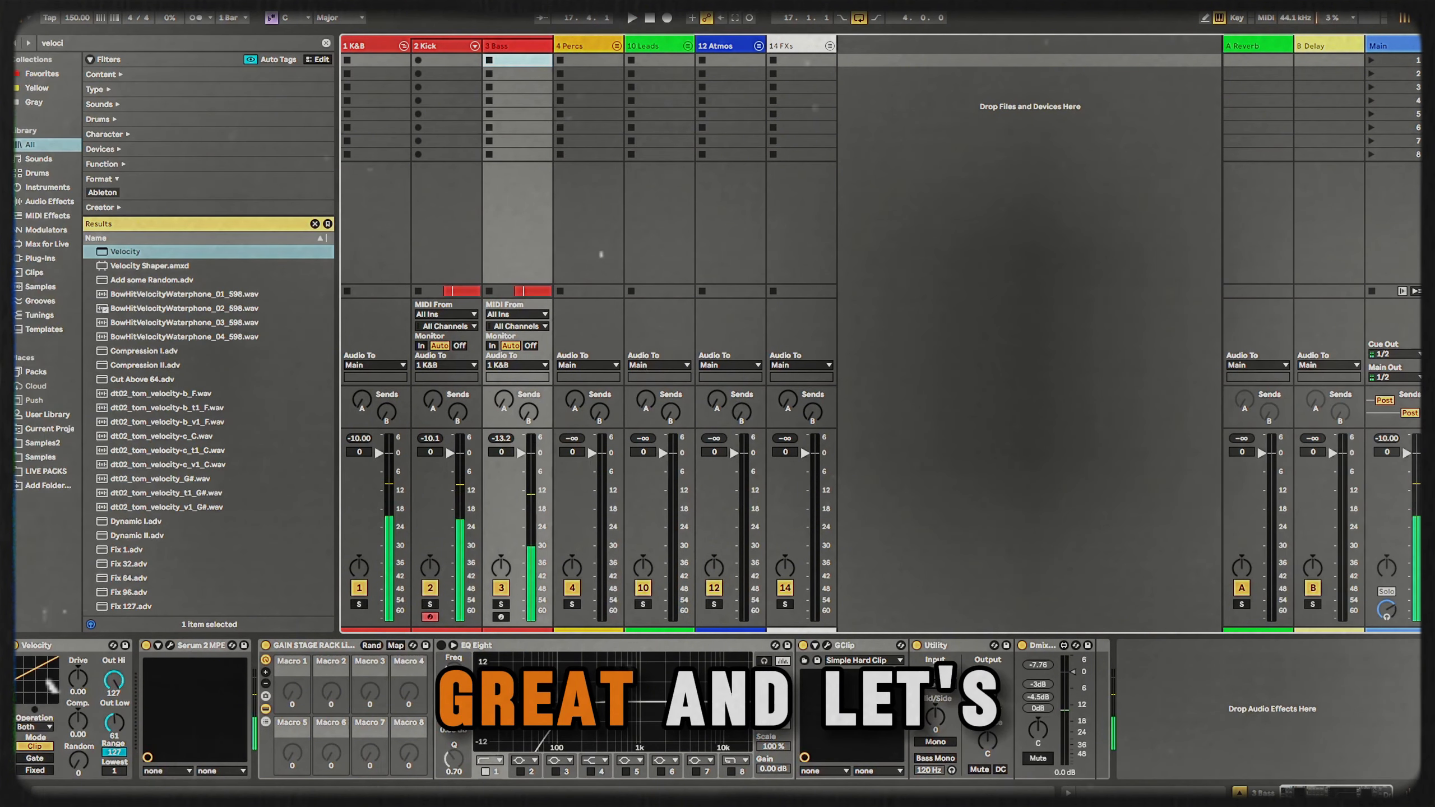
- Search the browser for "oszi", add Oszillos Mega Scope to the K&B track and start playback
left_click(65, 43)
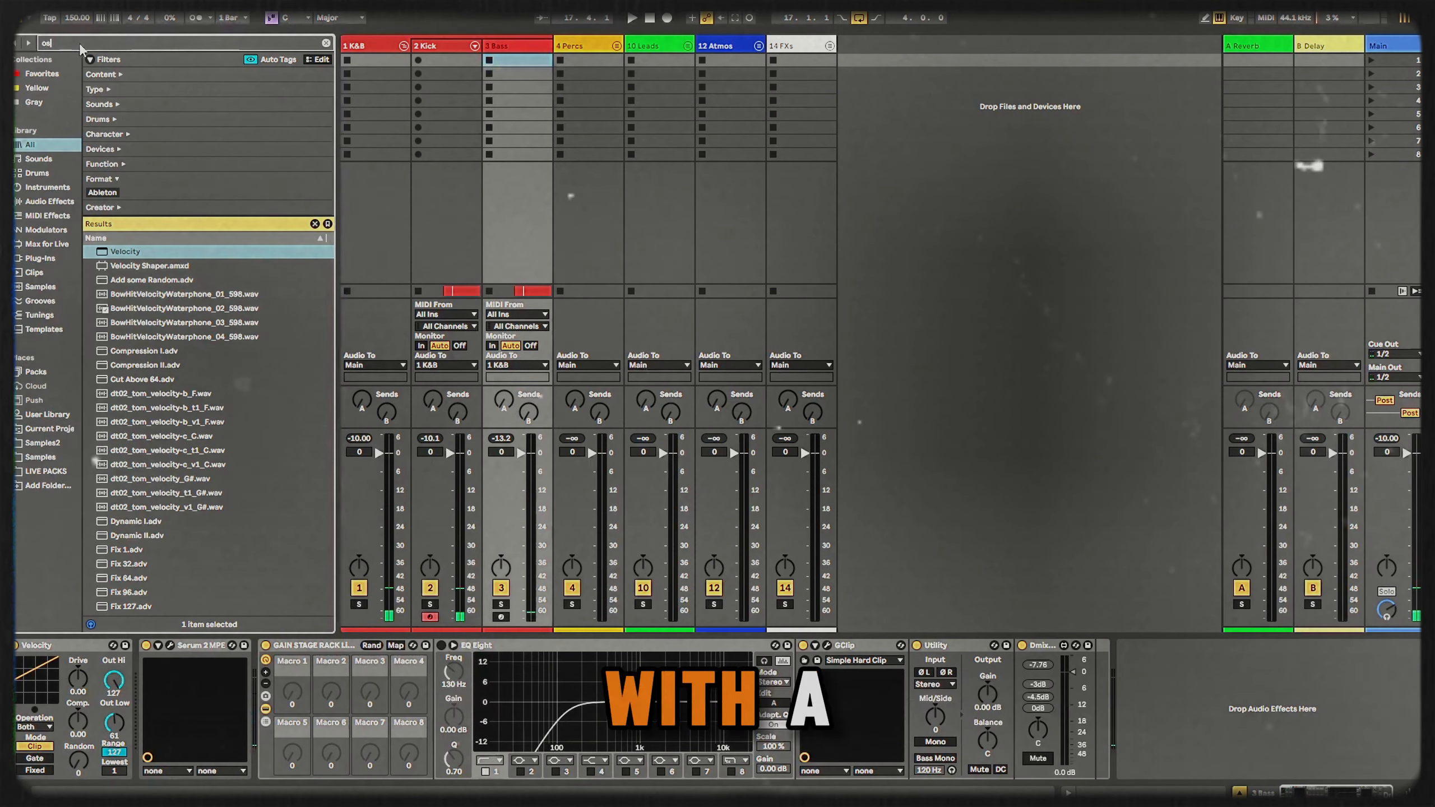
type("oscill")
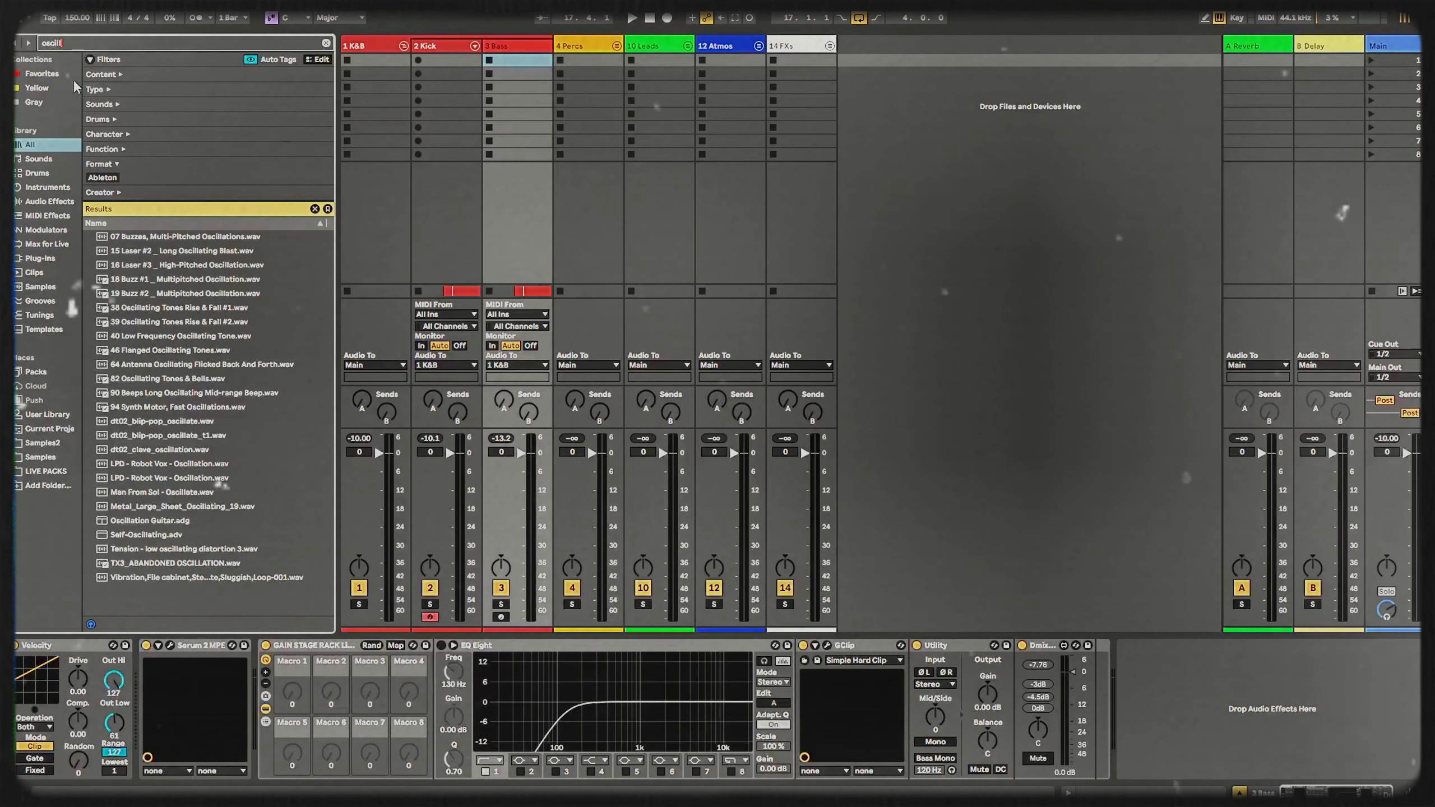
left_click(68, 42)
type("os")
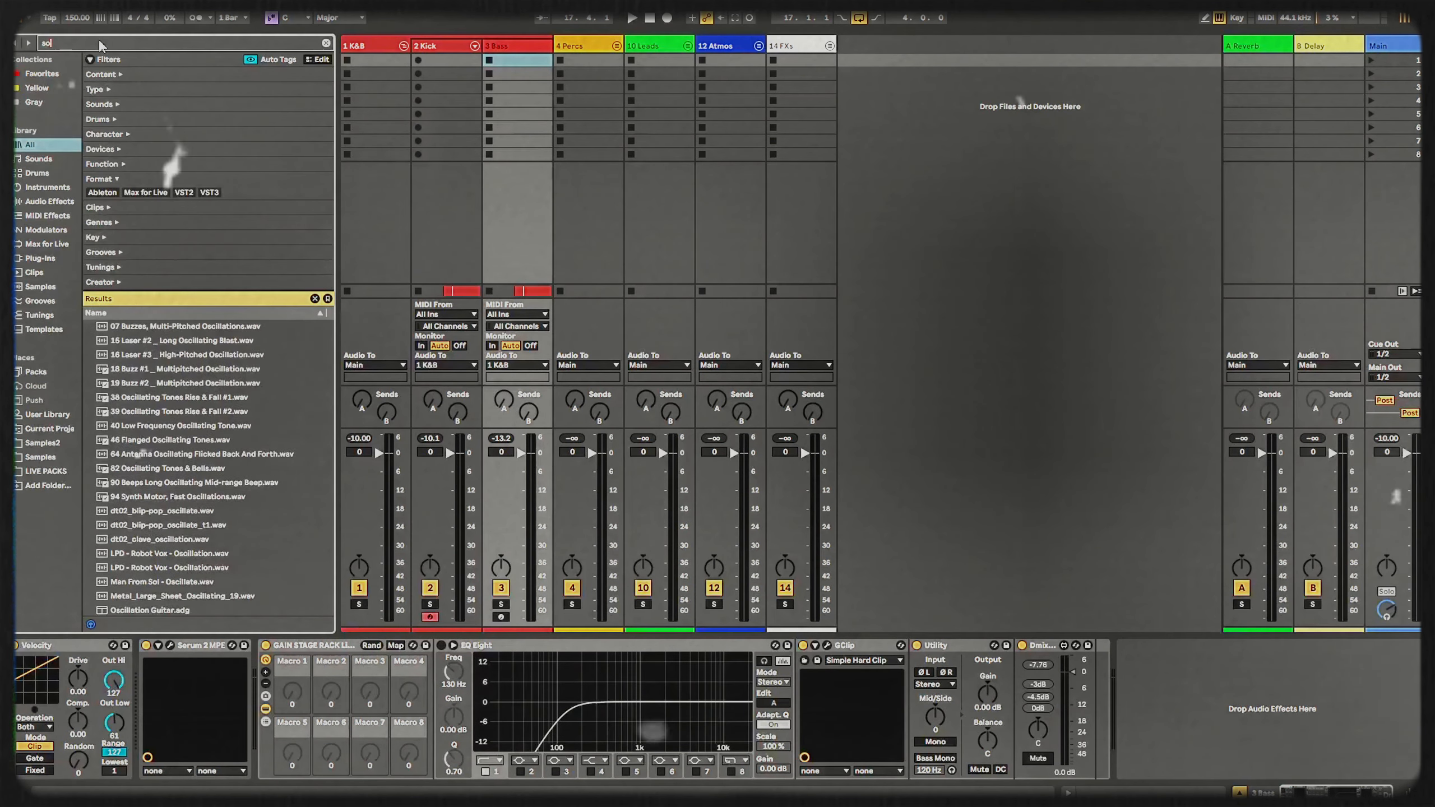
type("zi")
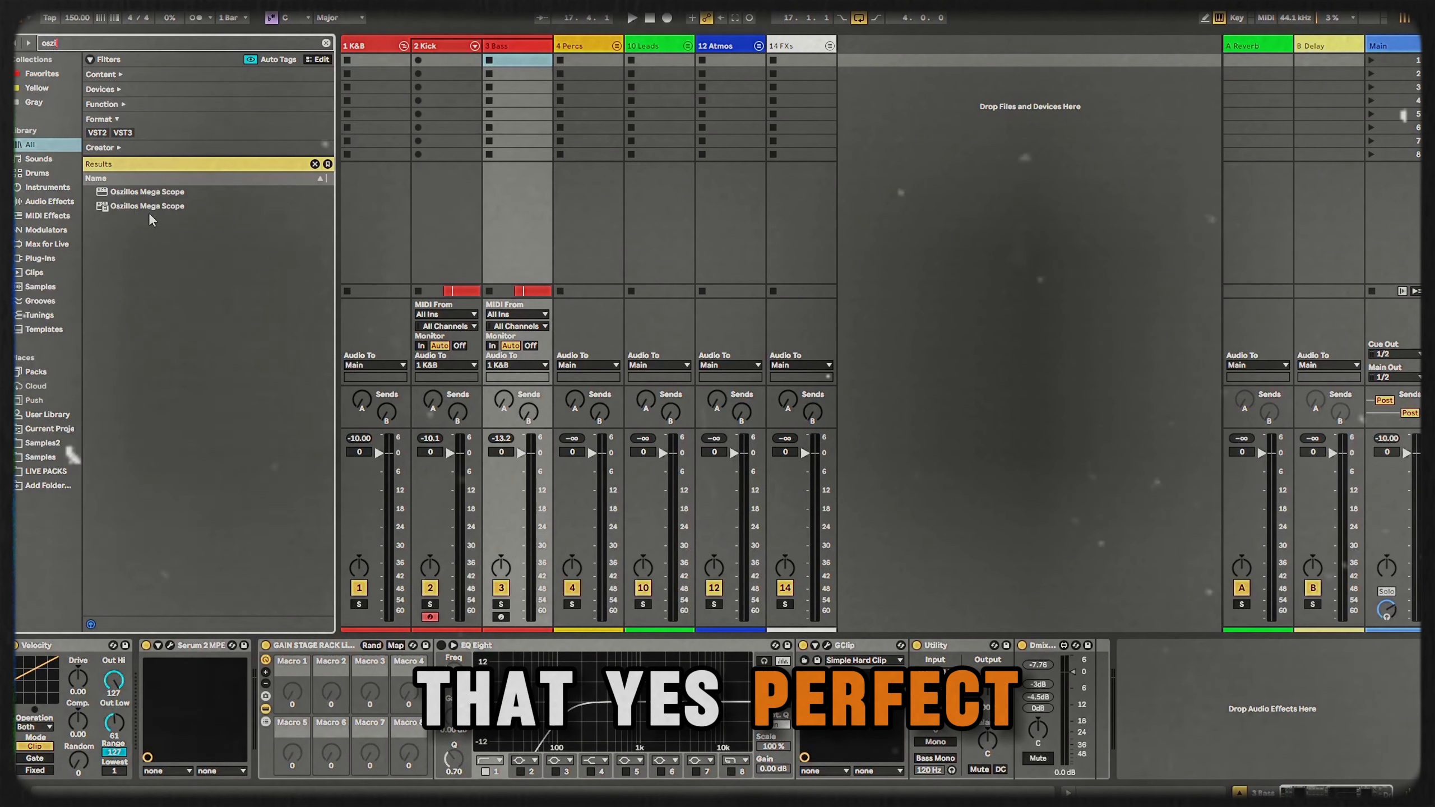
left_click_drag(146, 207, 399, 113)
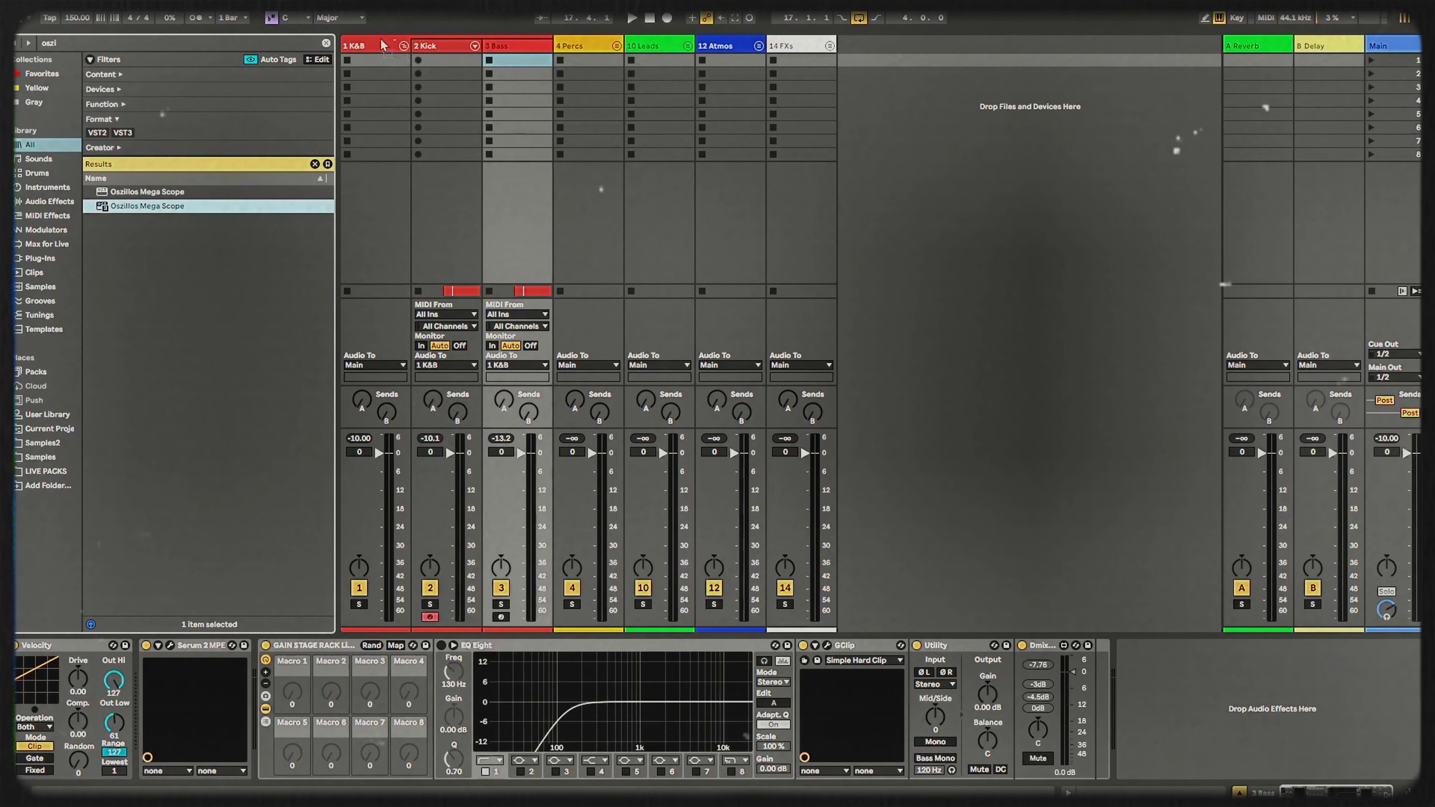
key("space")
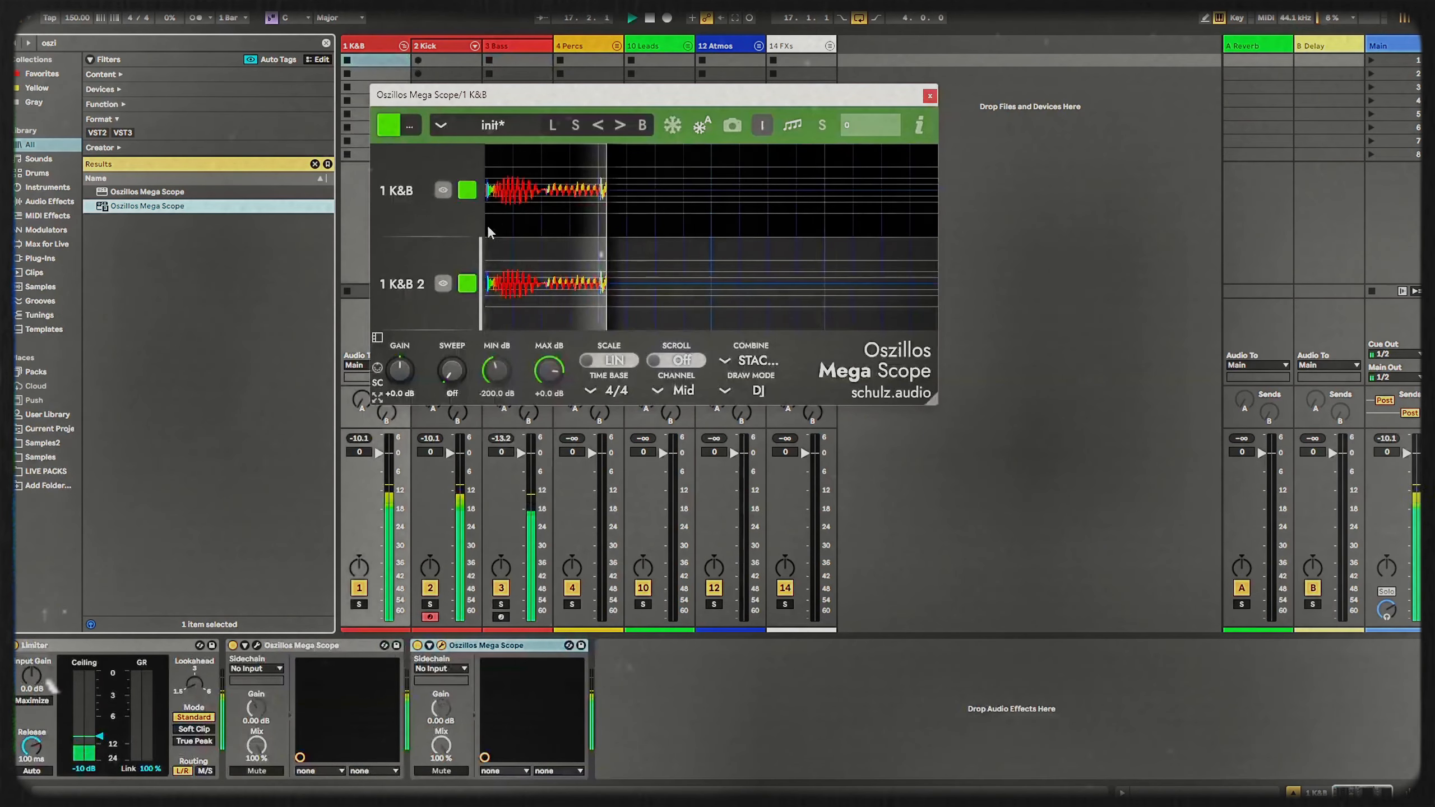
- Set the scope's time base to 1/4 and restart playback
key("space")
left_click(763, 126)
left_click(615, 390)
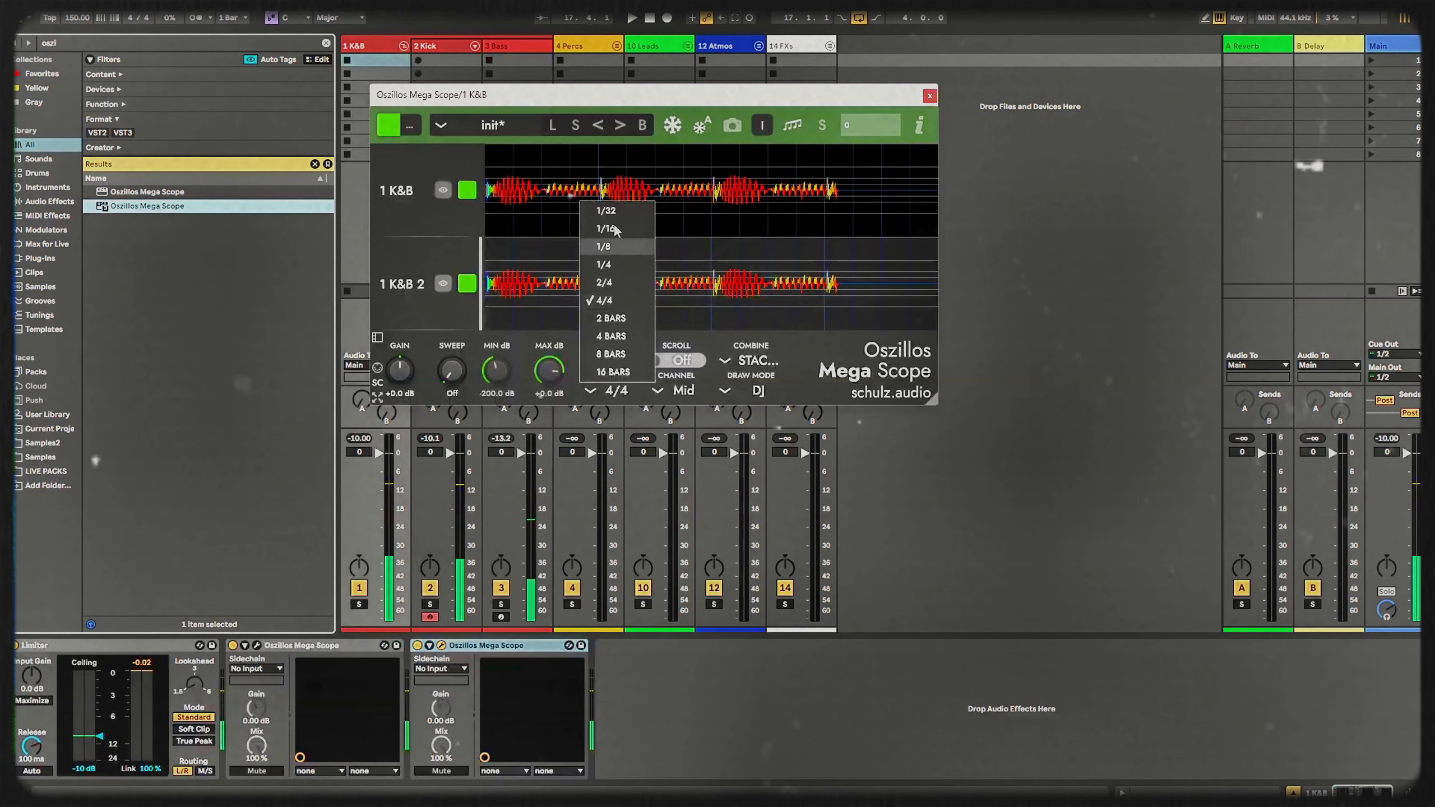
left_click(616, 243)
key("space")
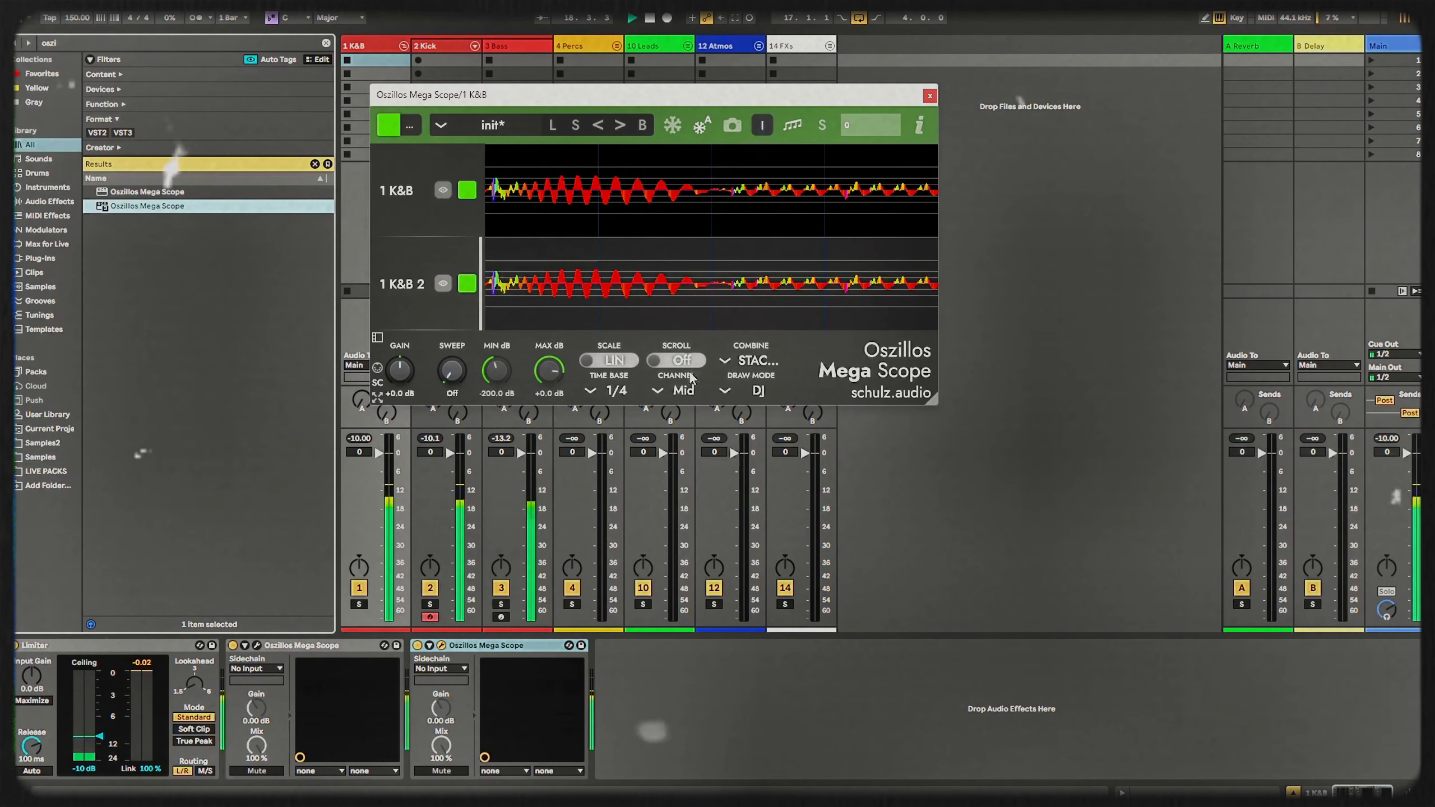
- Keep the scope's channel on Mid, set Combine to overlay and change the draw mode to shaded
left_click(678, 392)
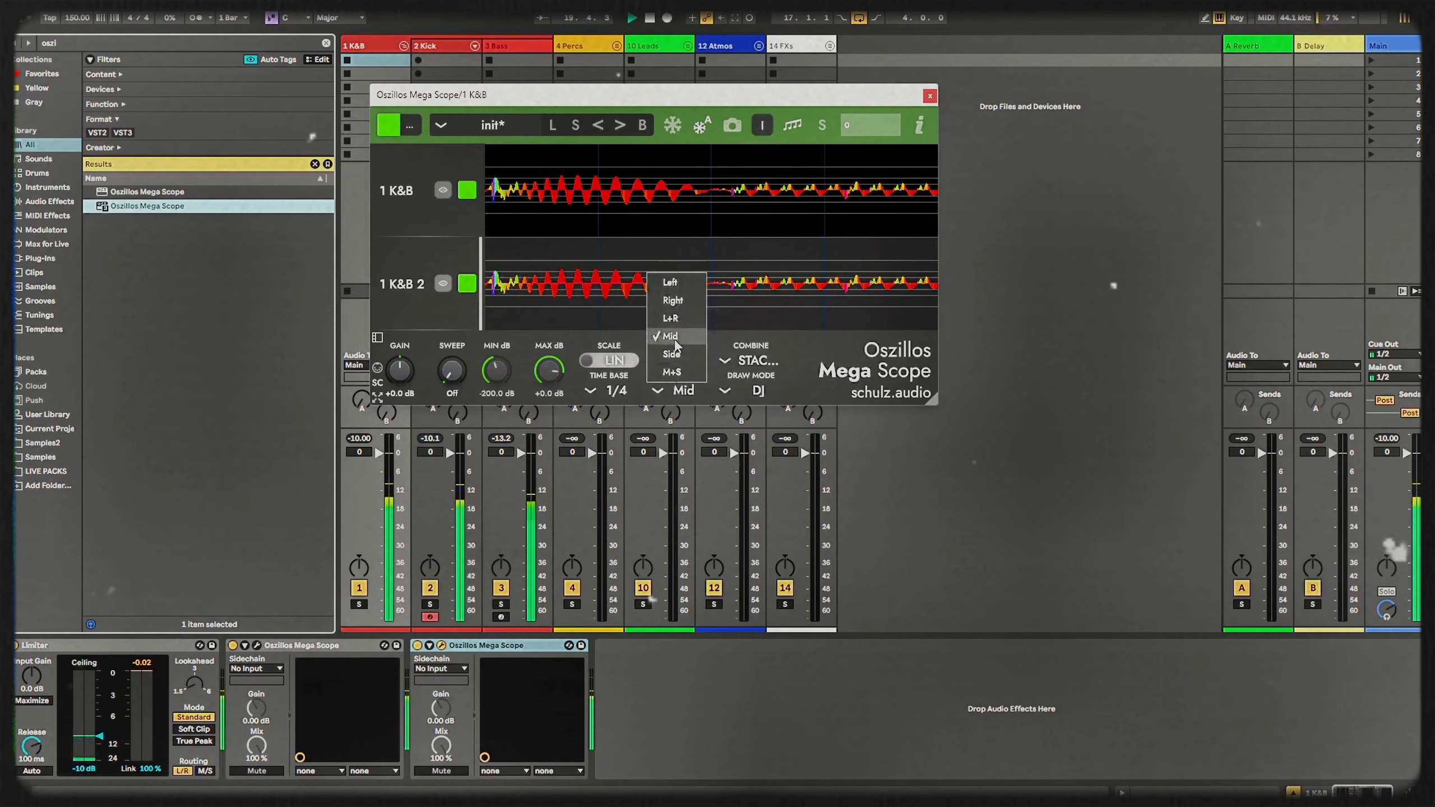
left_click(748, 360)
left_click(758, 341)
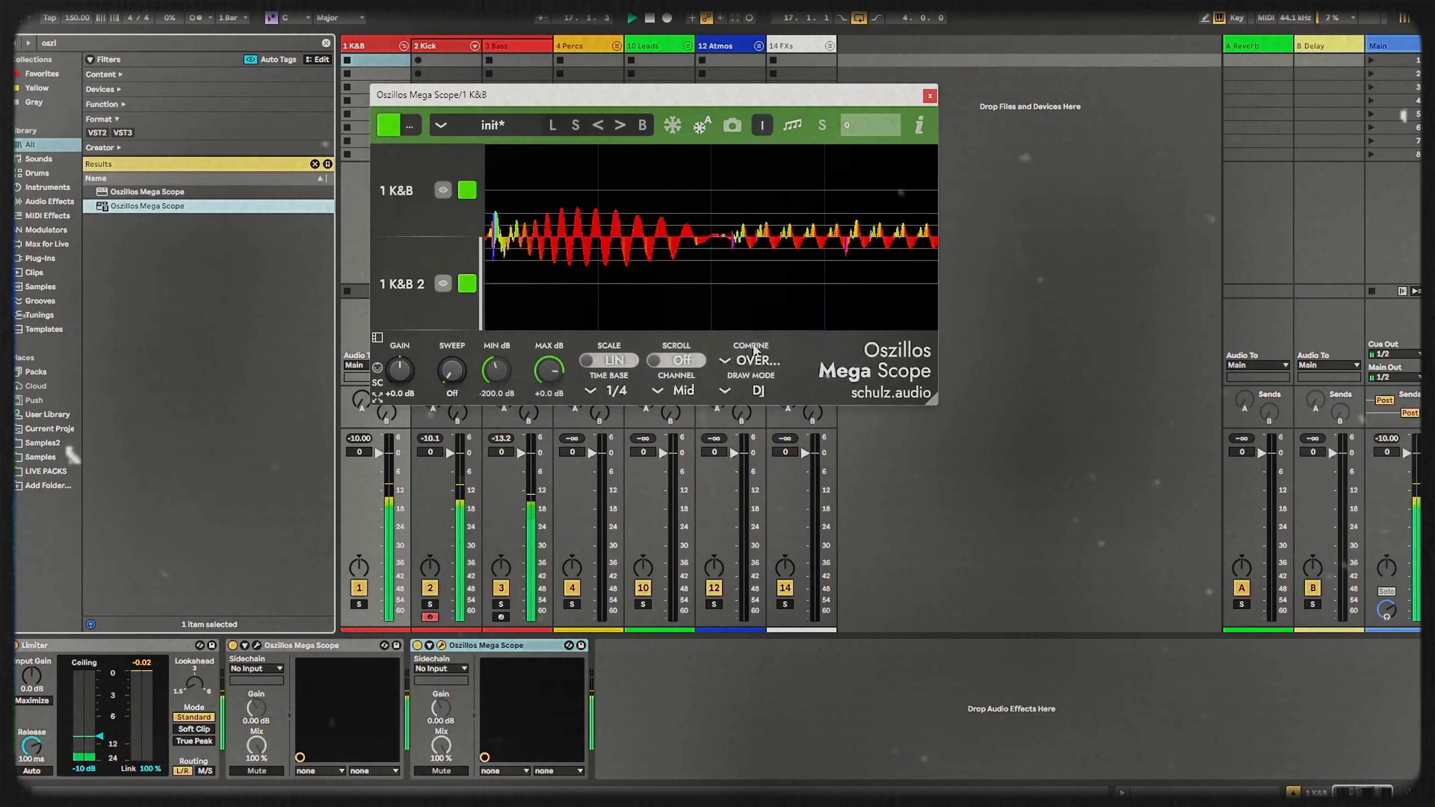
left_click(754, 391)
left_click(746, 317)
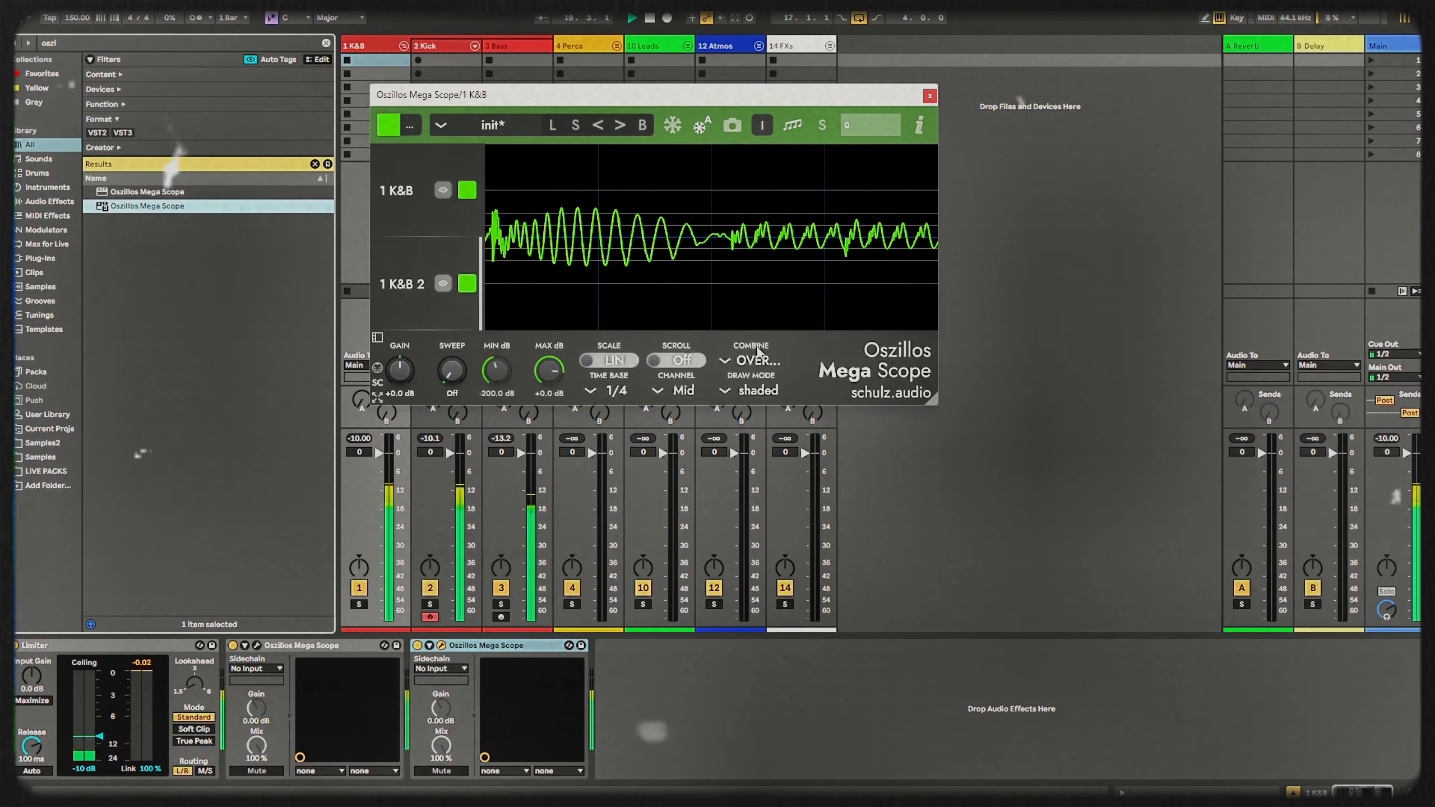
- Delete the duplicate Oszillos Mega Scope from the K&B track and move the remaining scope window clear of the track headers
left_click(350, 649)
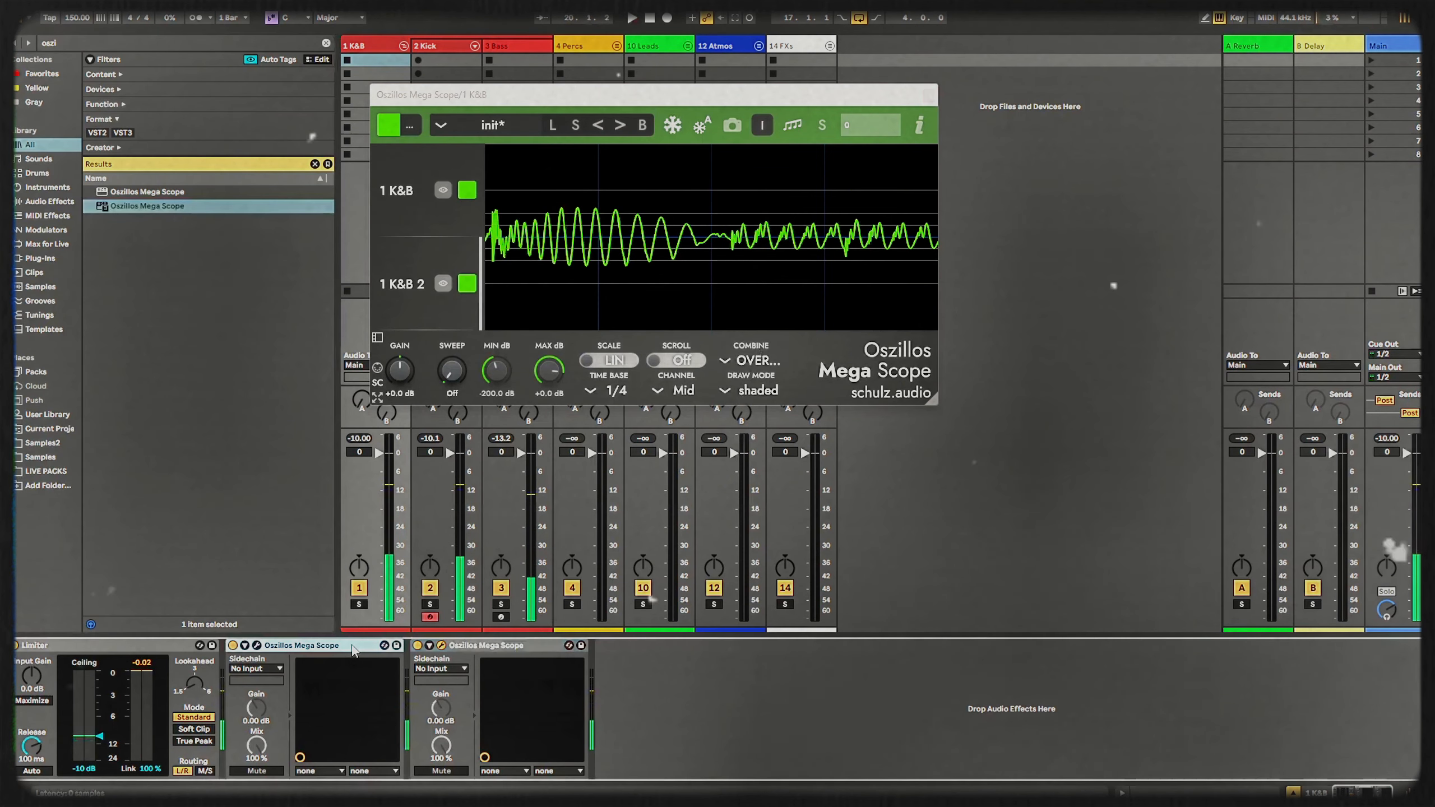
key("Delete")
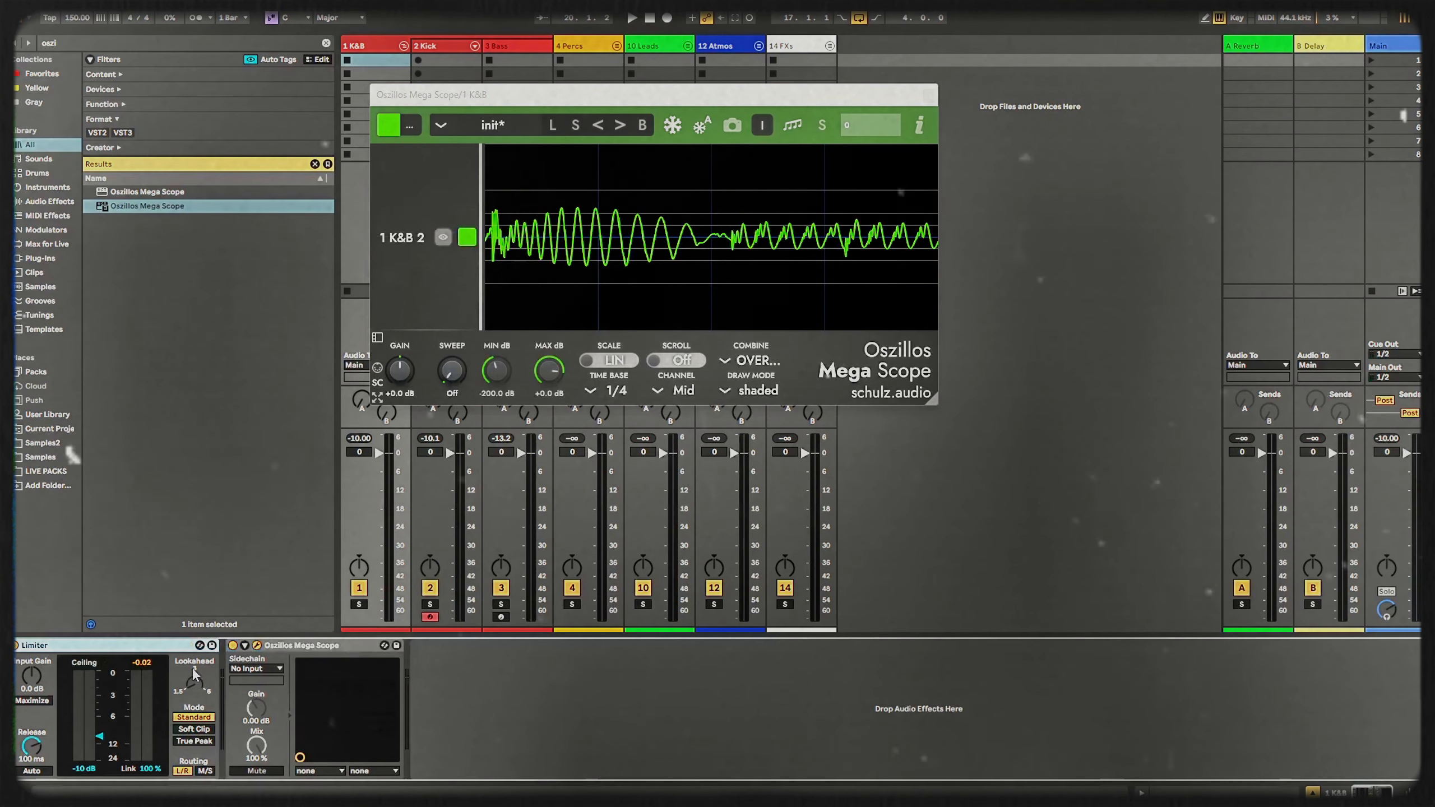
scroll(218, 680, "right", 5)
key("space")
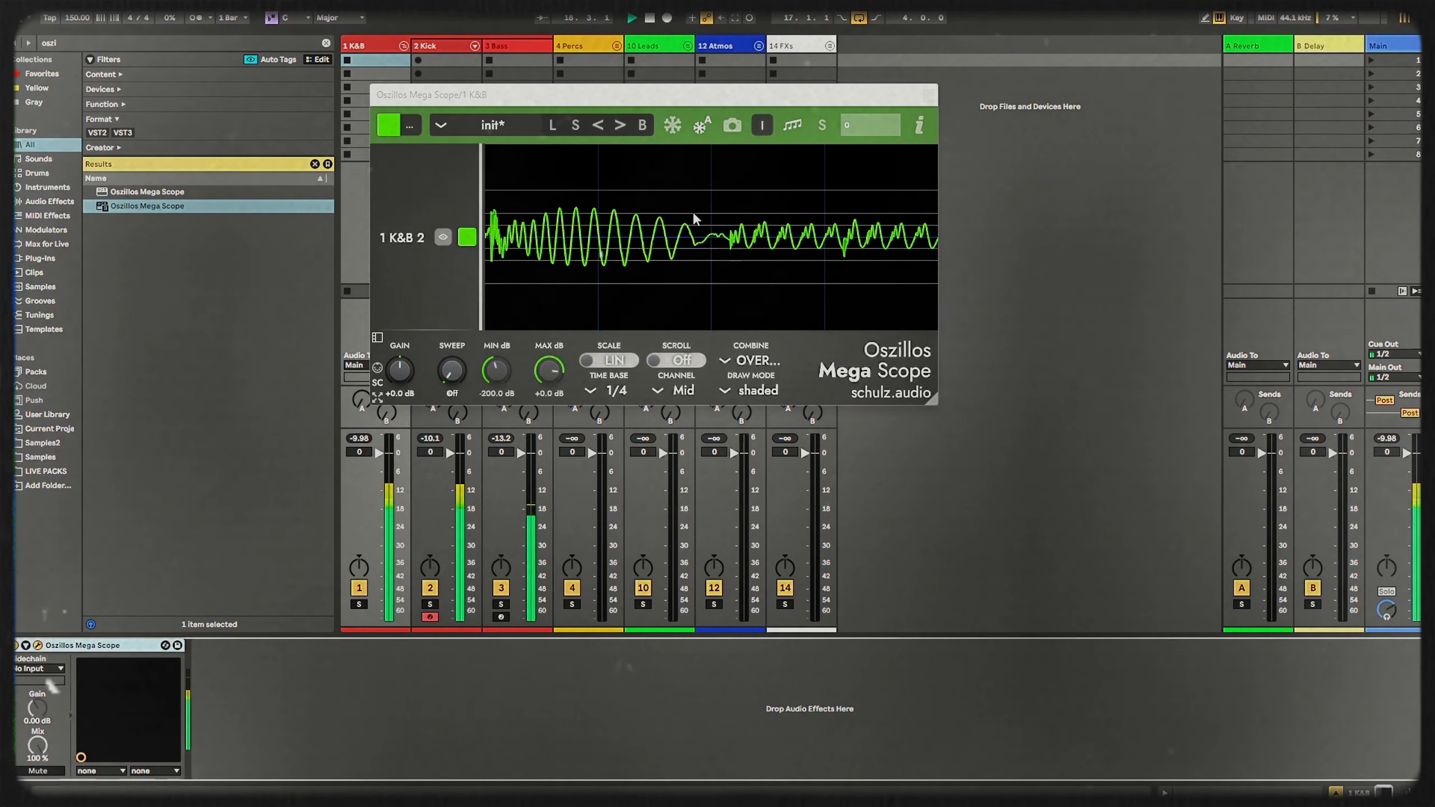
left_click_drag(565, 95, 899, 103)
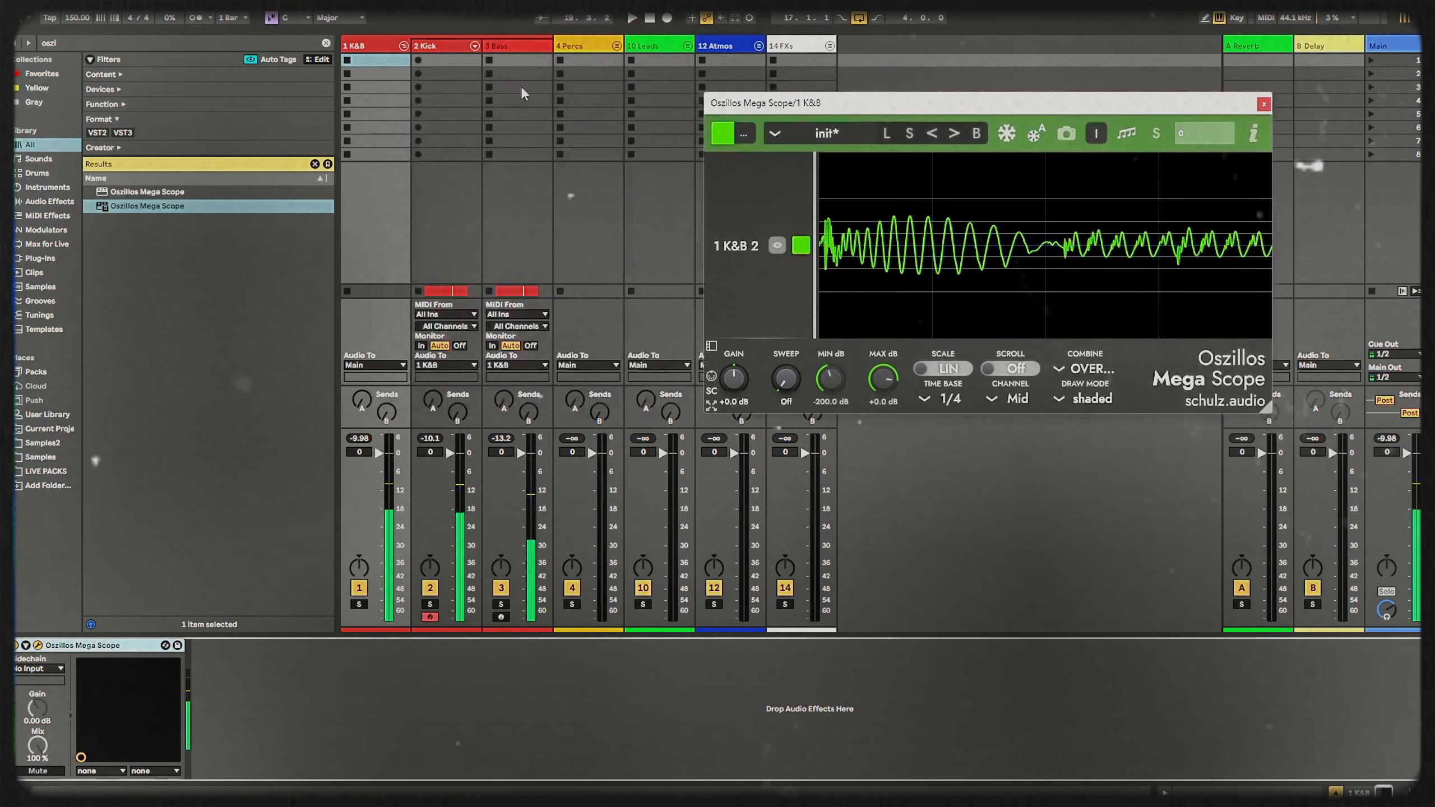
- Check the latency of the devices on the Bass track and observe the kick and bass waveform during playback
left_click(509, 49)
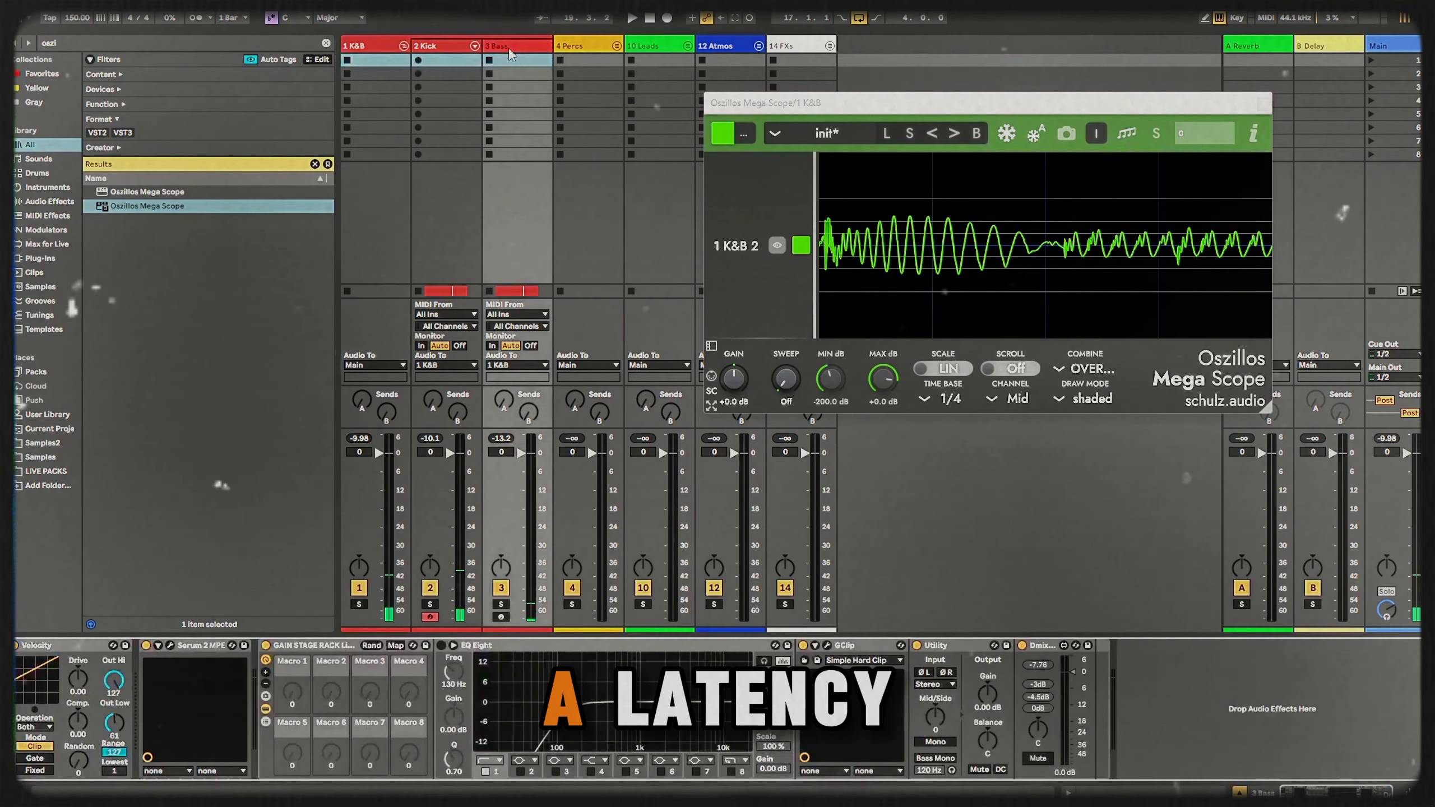
mouse_move(328, 649)
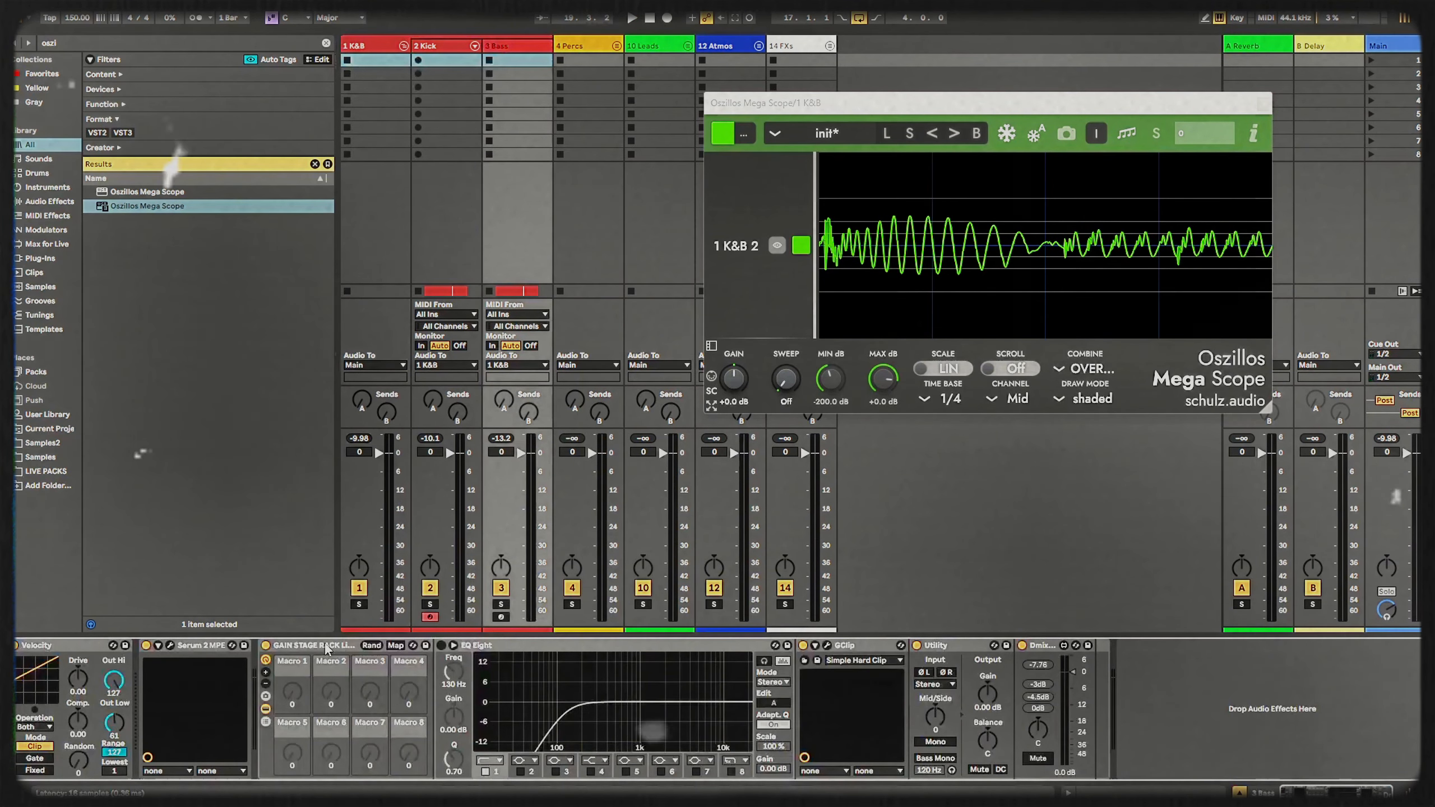
mouse_move(204, 653)
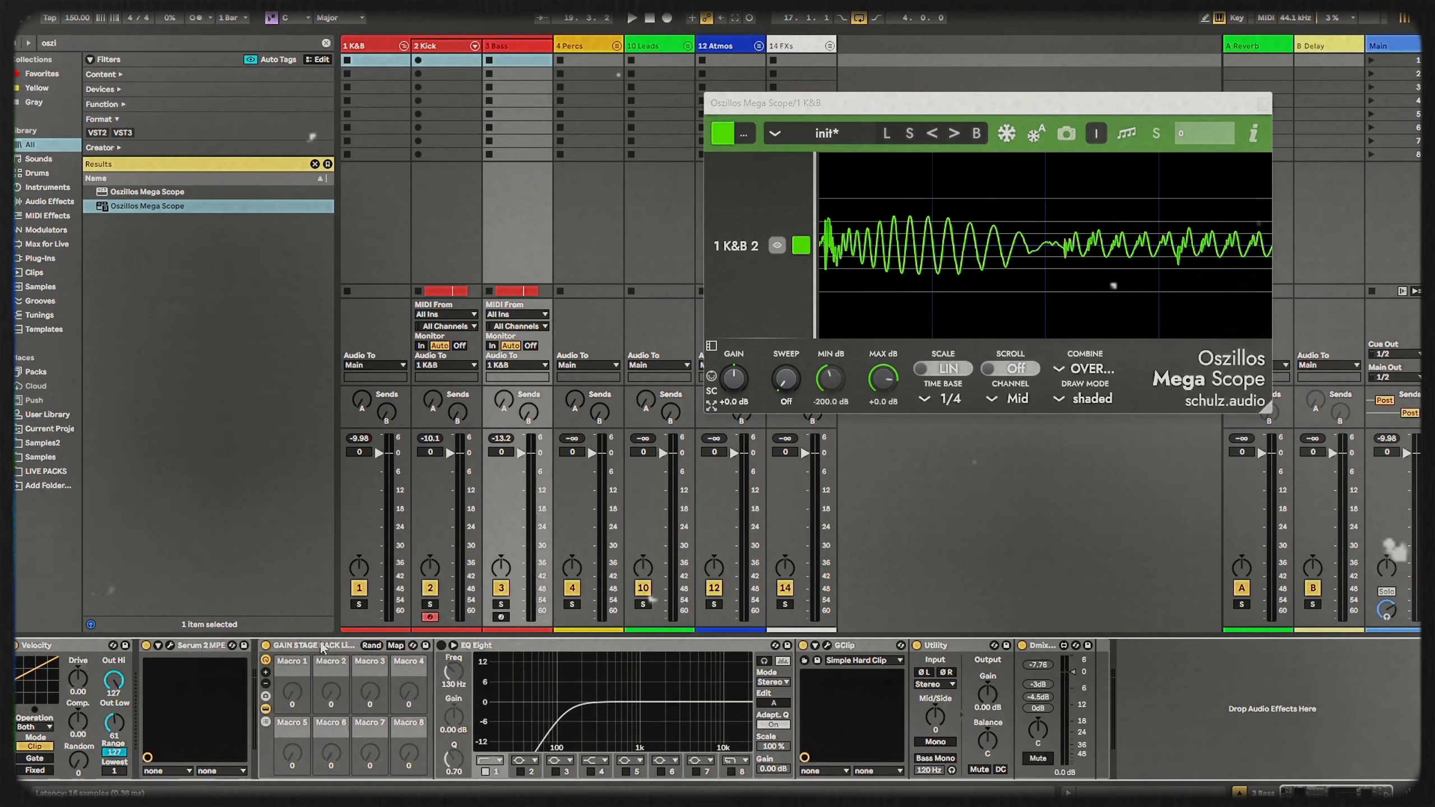
key("space")
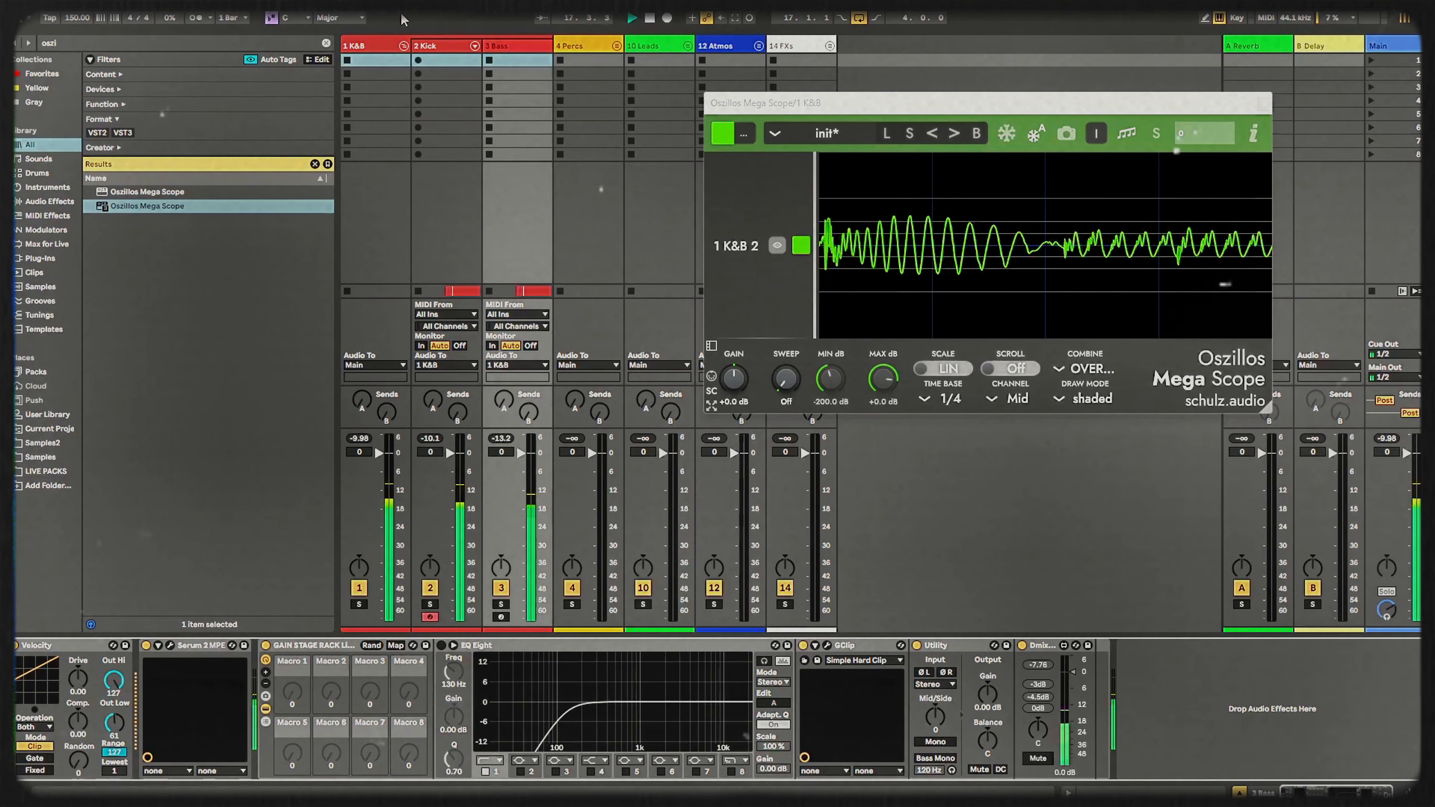
key("space")
- Try the scope on the Bass track during playback, then return it to the K&B track
left_click(374, 46)
left_click_drag(93, 649, 506, 96)
key("space")
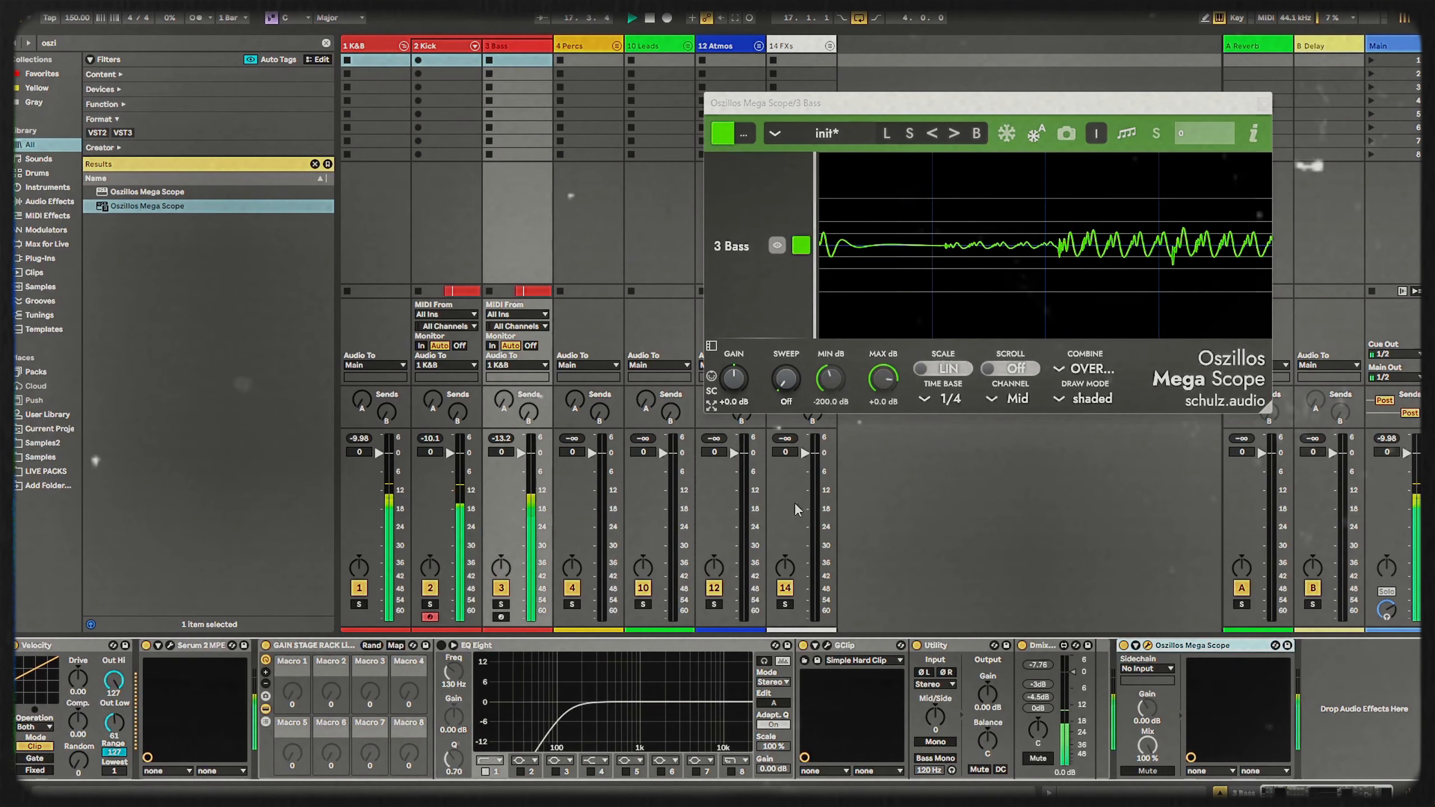
left_click_drag(362, 30, 364, 45)
key("space")
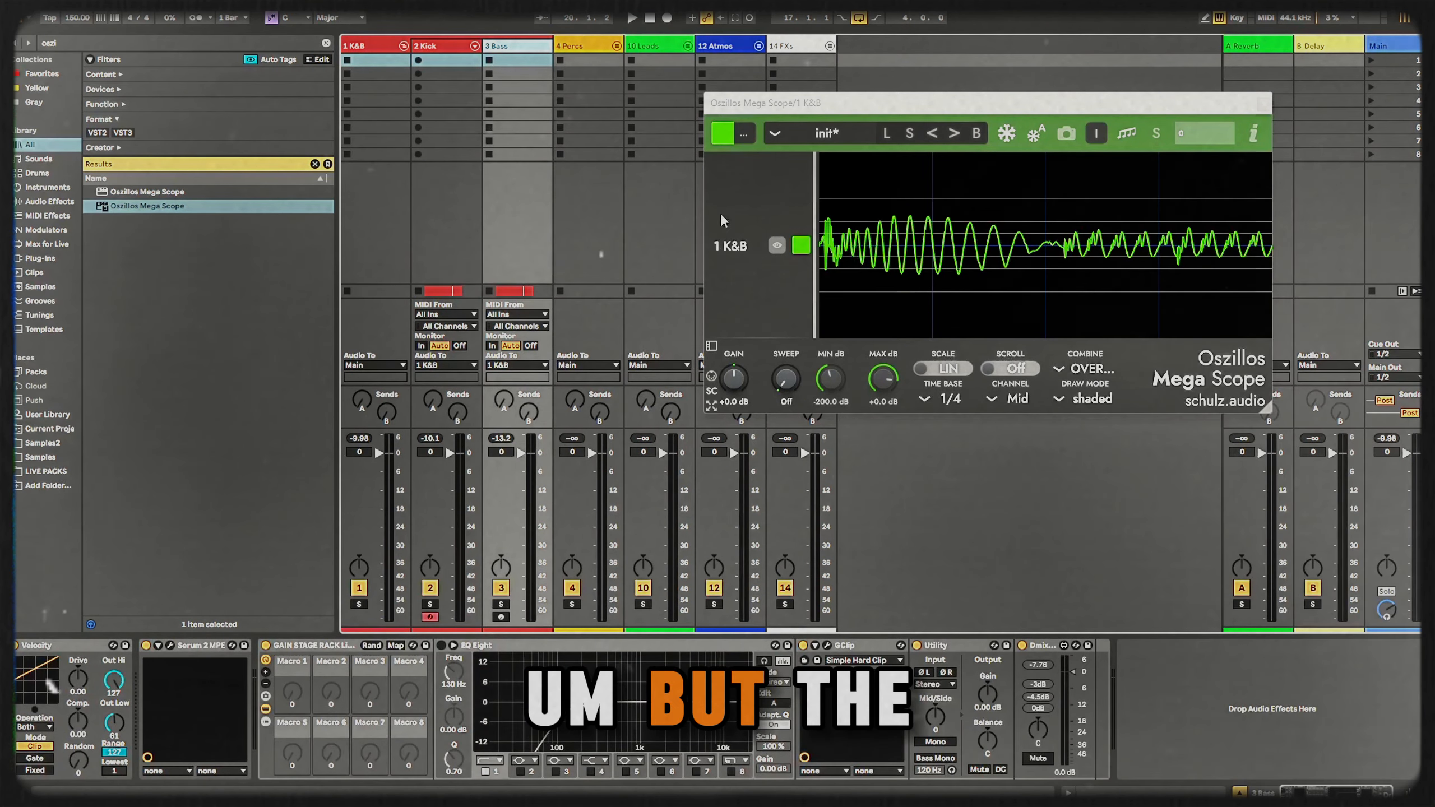
- Reopen Serum 2 on the Bass track and show its effects chain
left_click(181, 646)
left_click(170, 646)
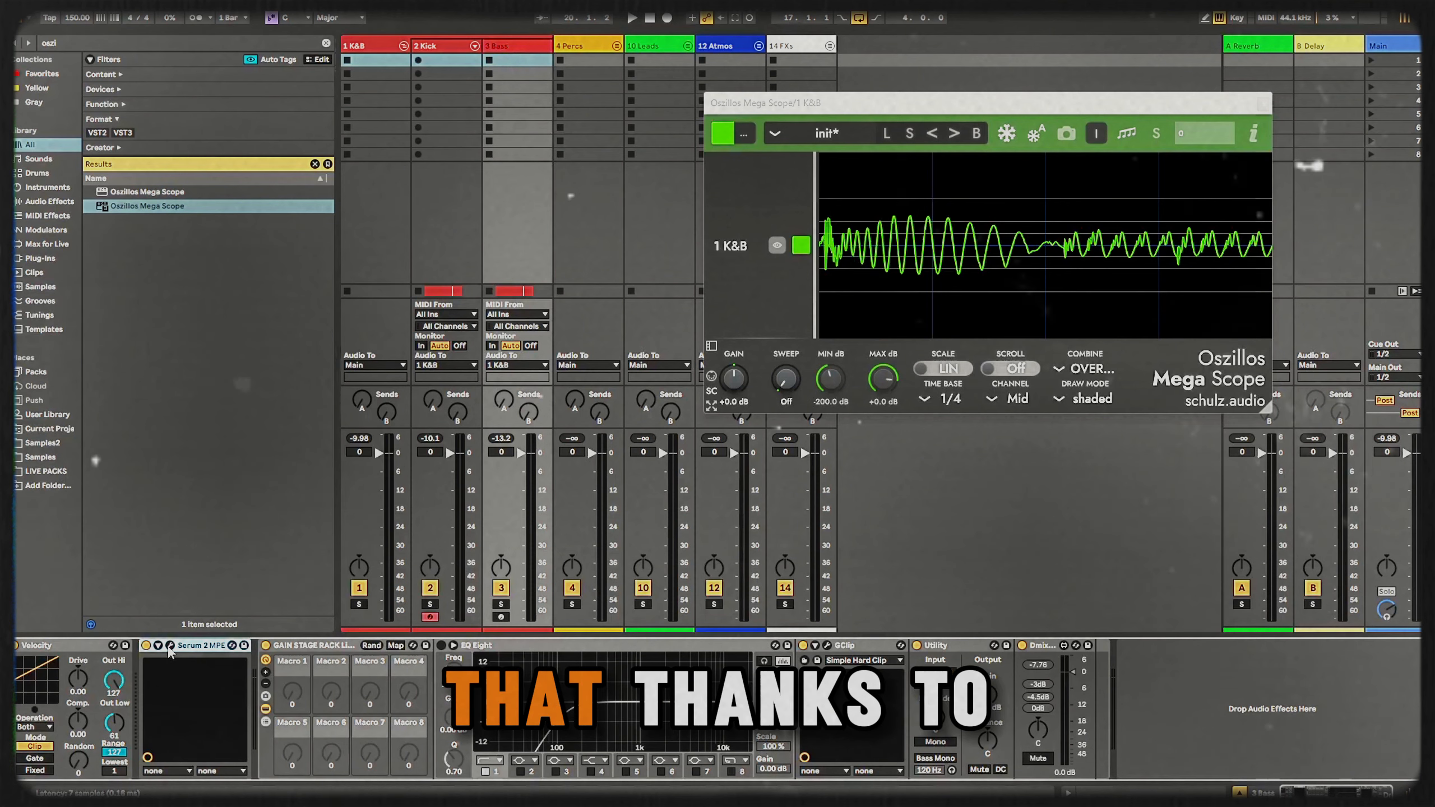
left_click(599, 125)
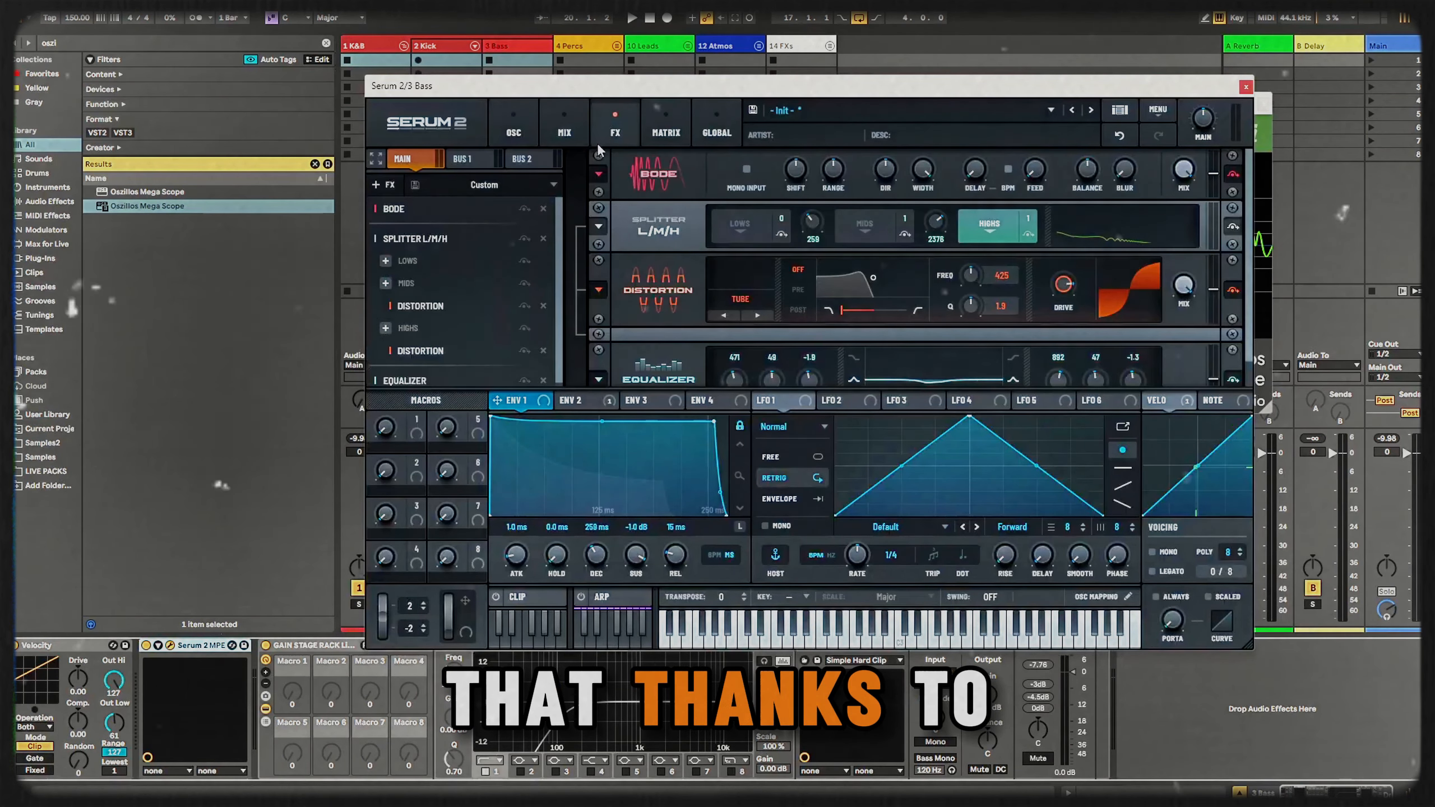
scroll(391, 342, "up", 1)
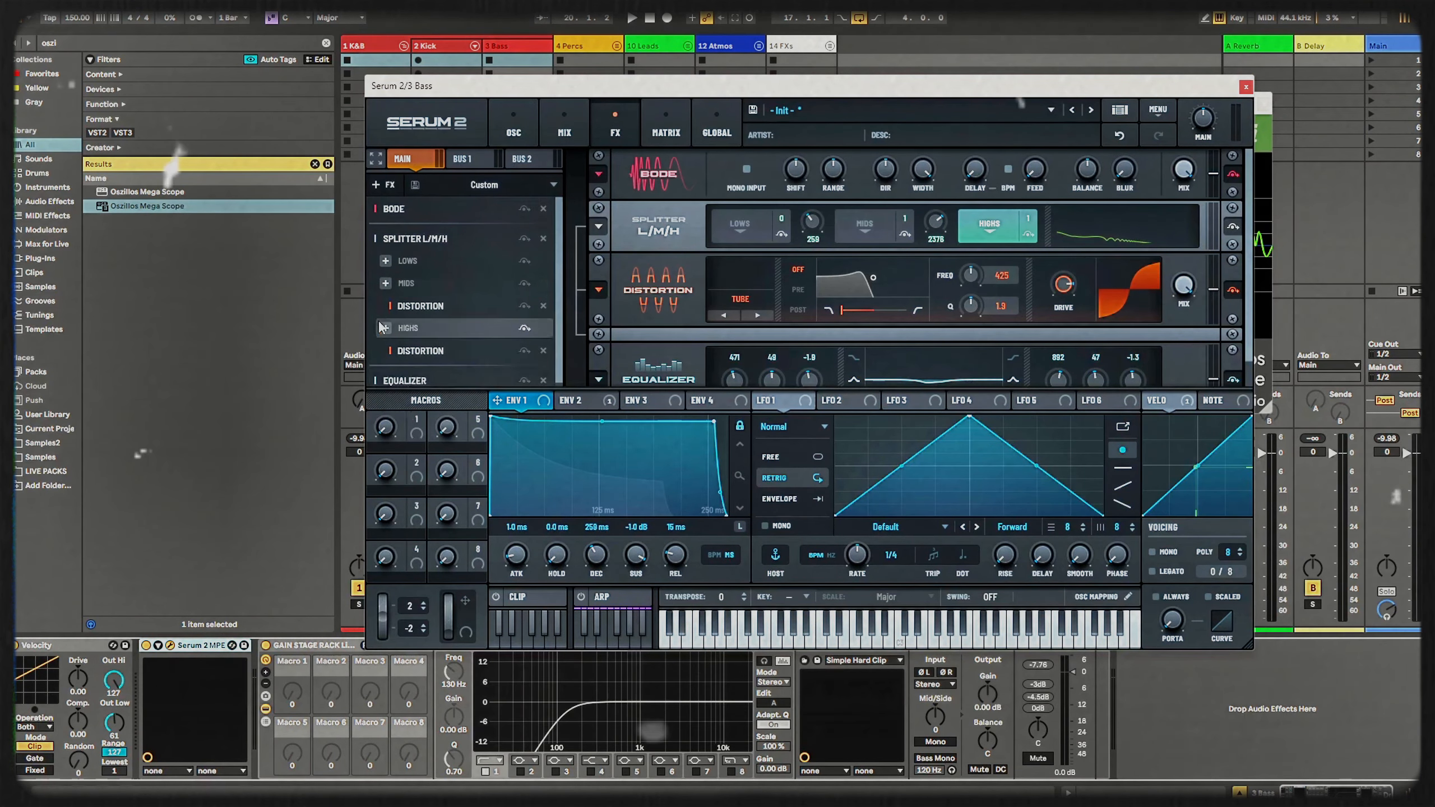